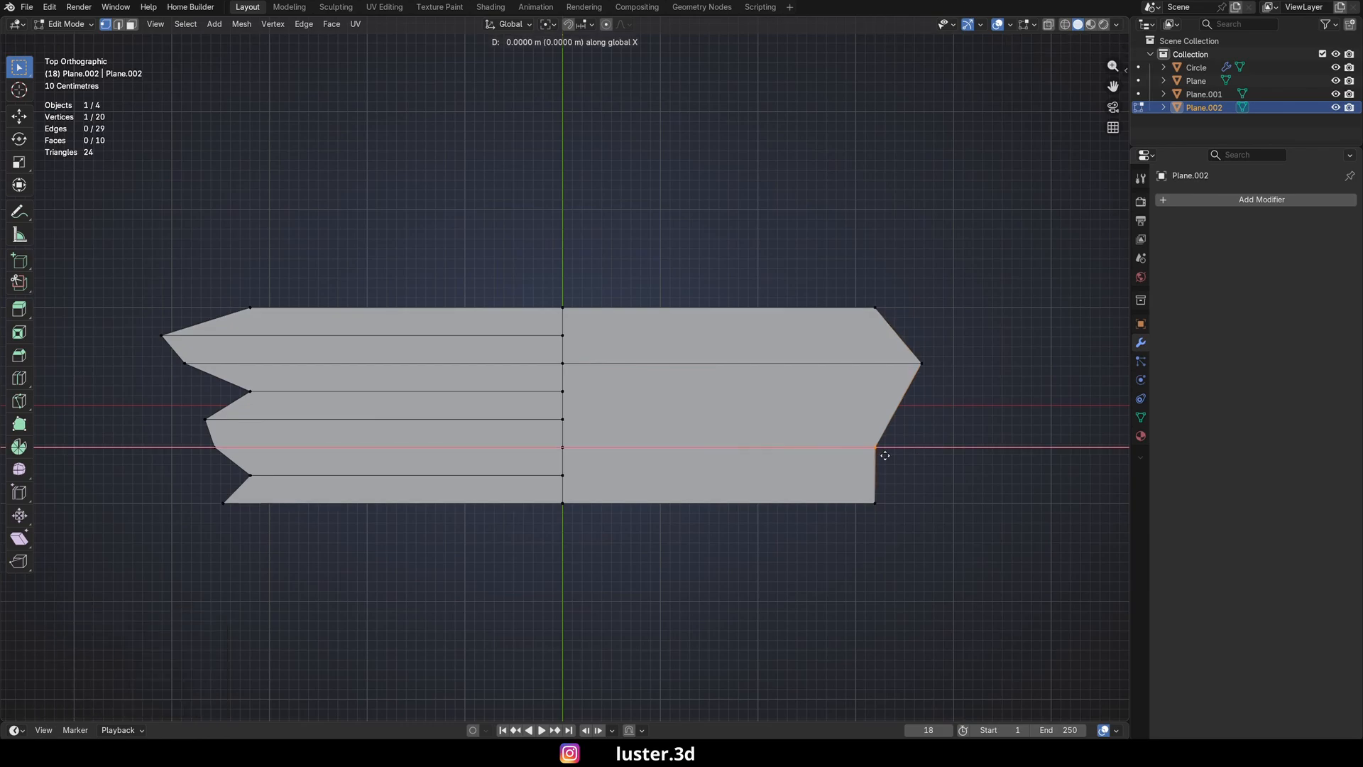
- Dissolve the four selected horizontal edges in the left half of the subdivided plane
left_click(885, 454)
key("x")
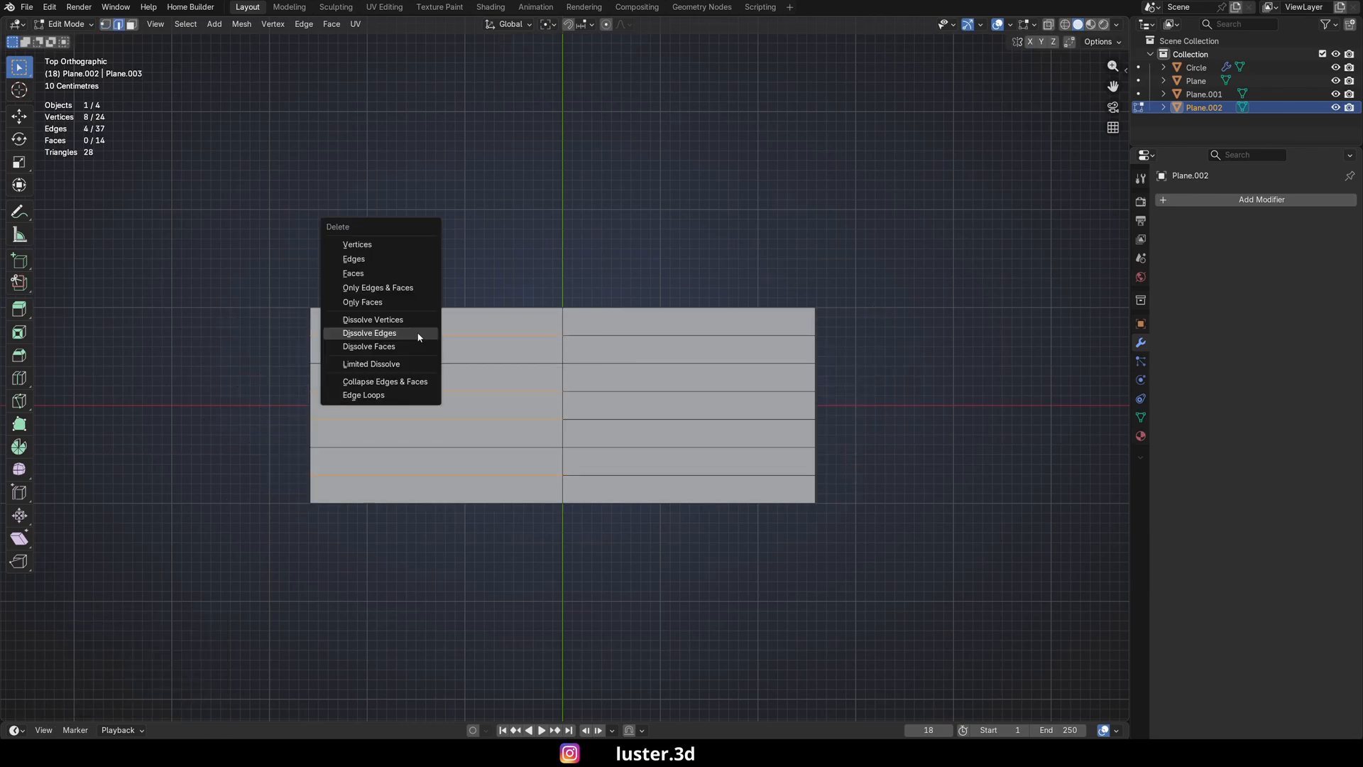
left_click(401, 335)
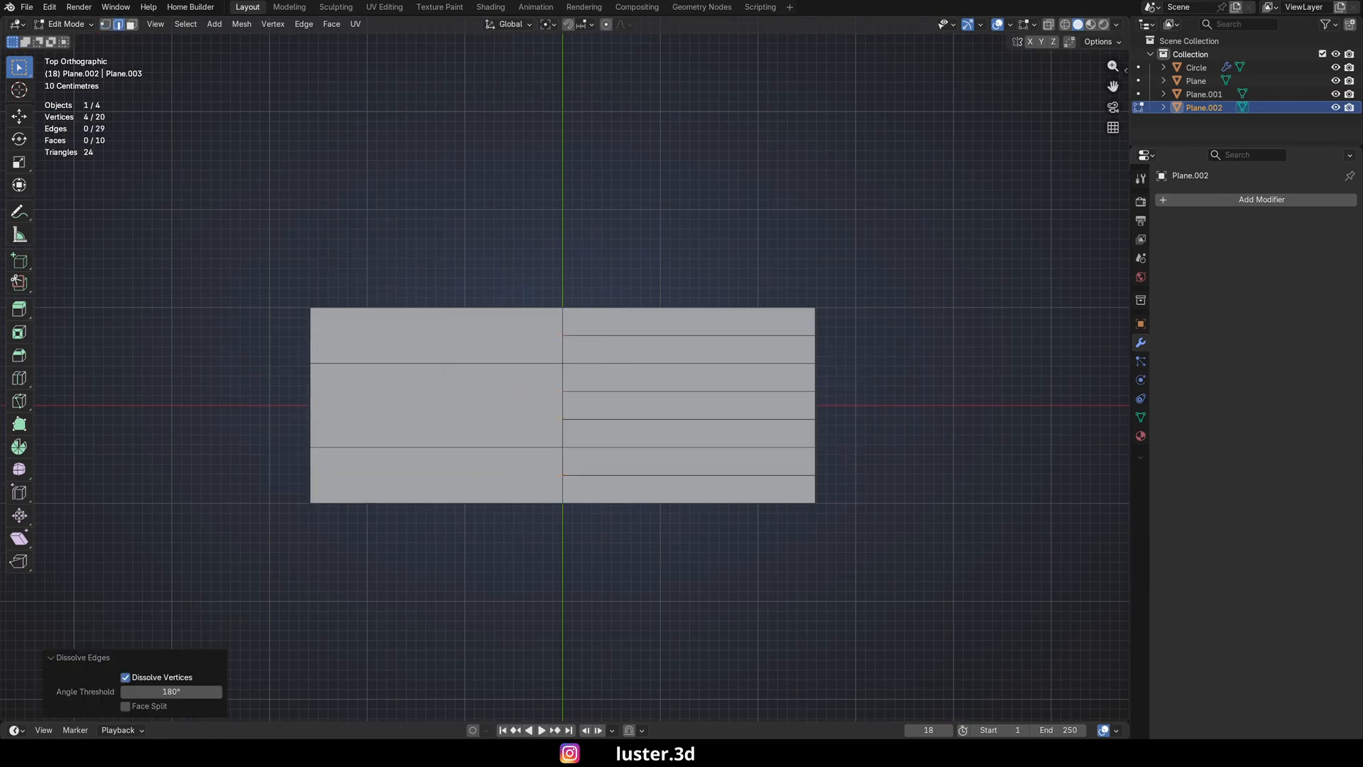
- Draw freehand annotation strokes above the plane with the Annotate tool
left_click(20, 215)
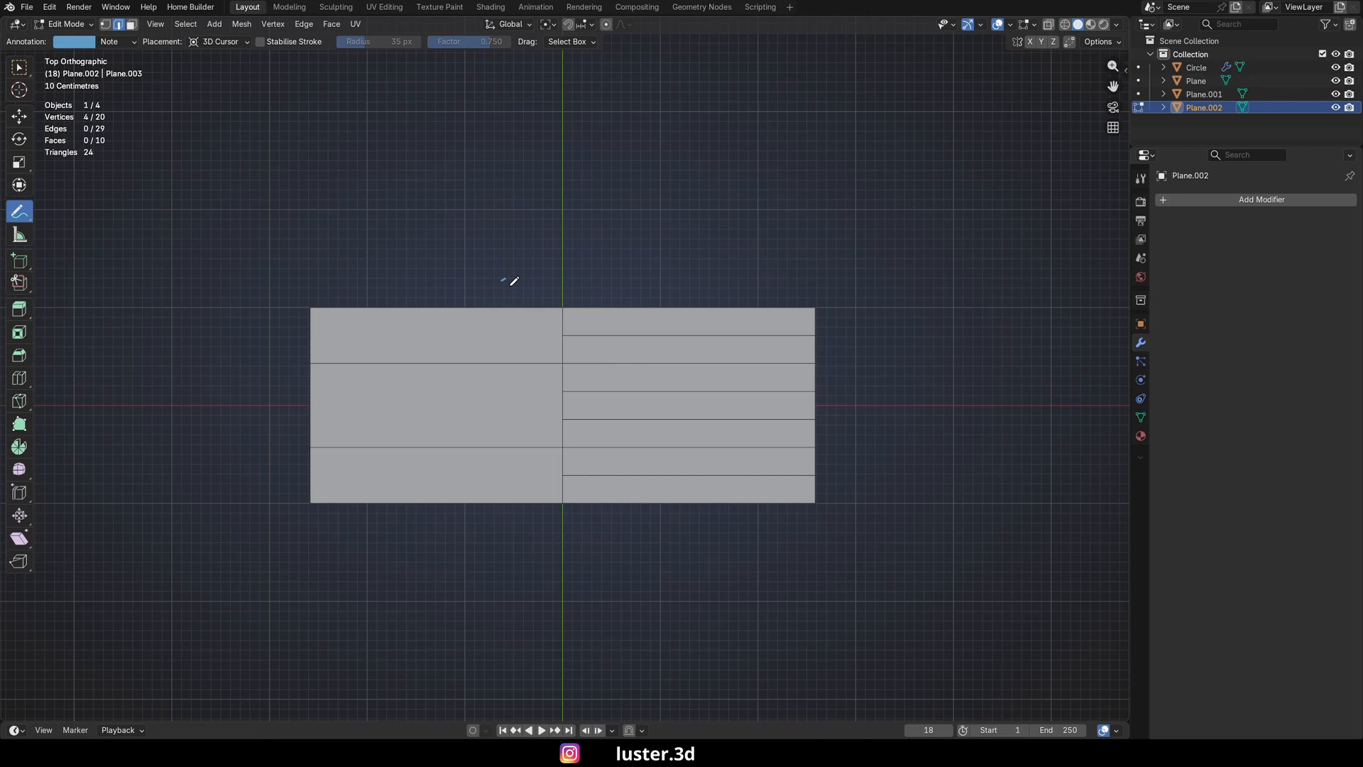
mouse_move(512, 283)
left_mouse_down()
mouse_move(631, 284)
mouse_move(612, 286)
left_mouse_up()
left_click_drag(430, 281, 448, 292)
left_click_drag(711, 250, 708, 279)
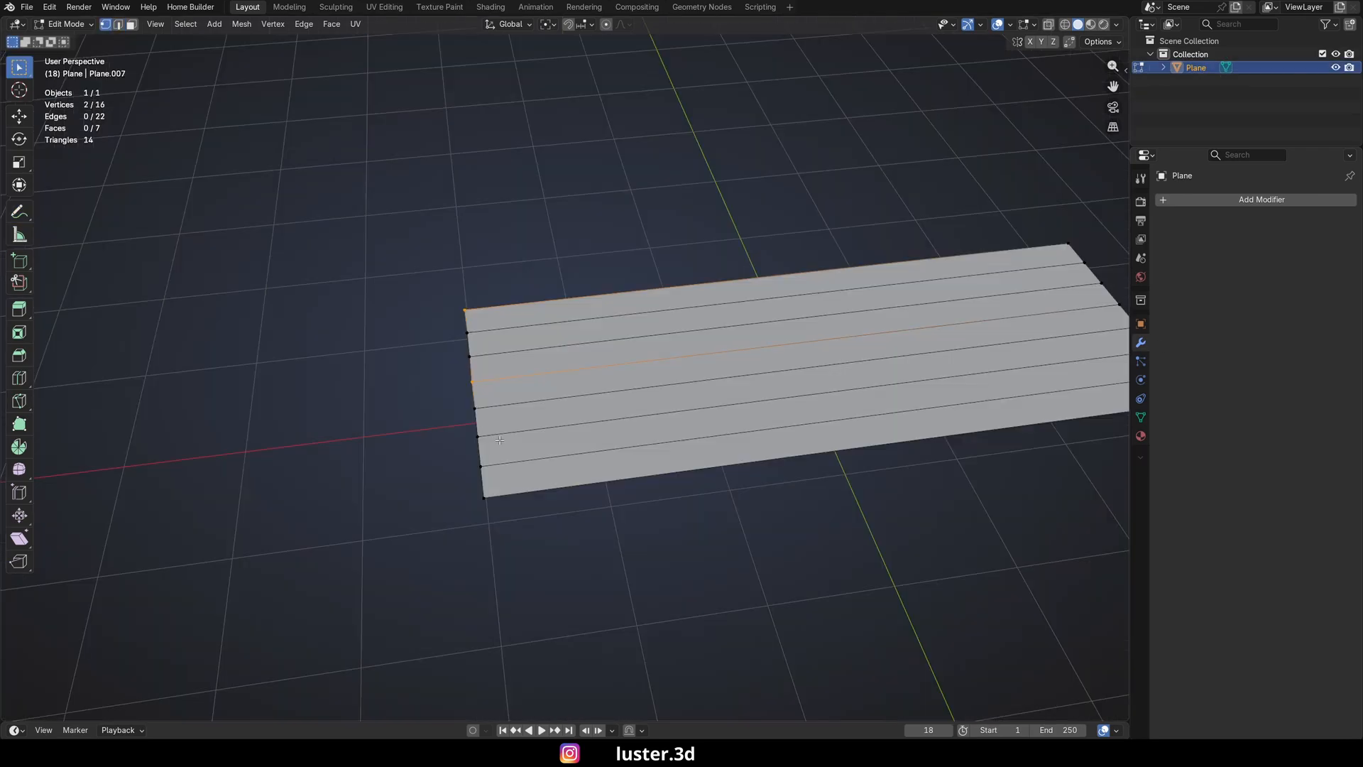
- Extend the selection to five vertices on the plane's near end and move them about -0.18 m along X
left_click(484, 467, "alt+shift")
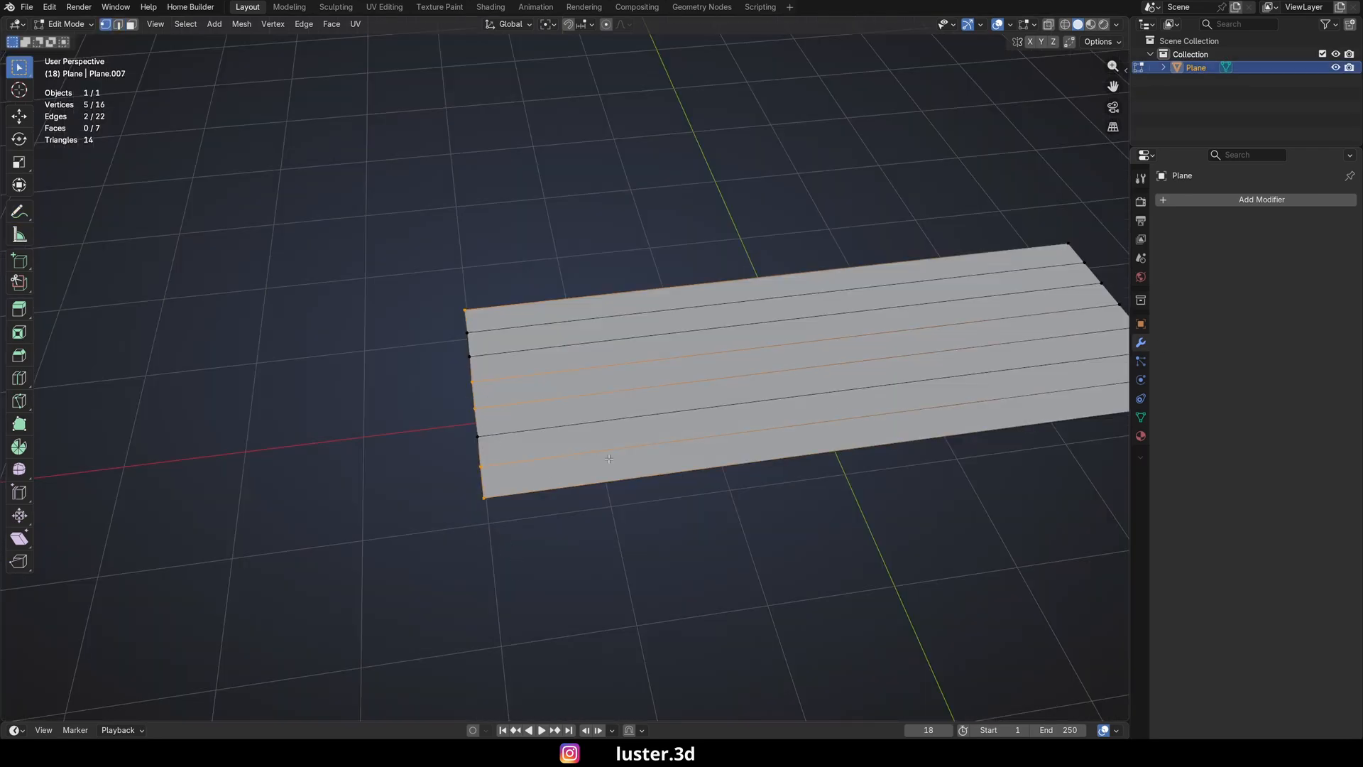
key("g")
key("x")
left_click(588, 462)
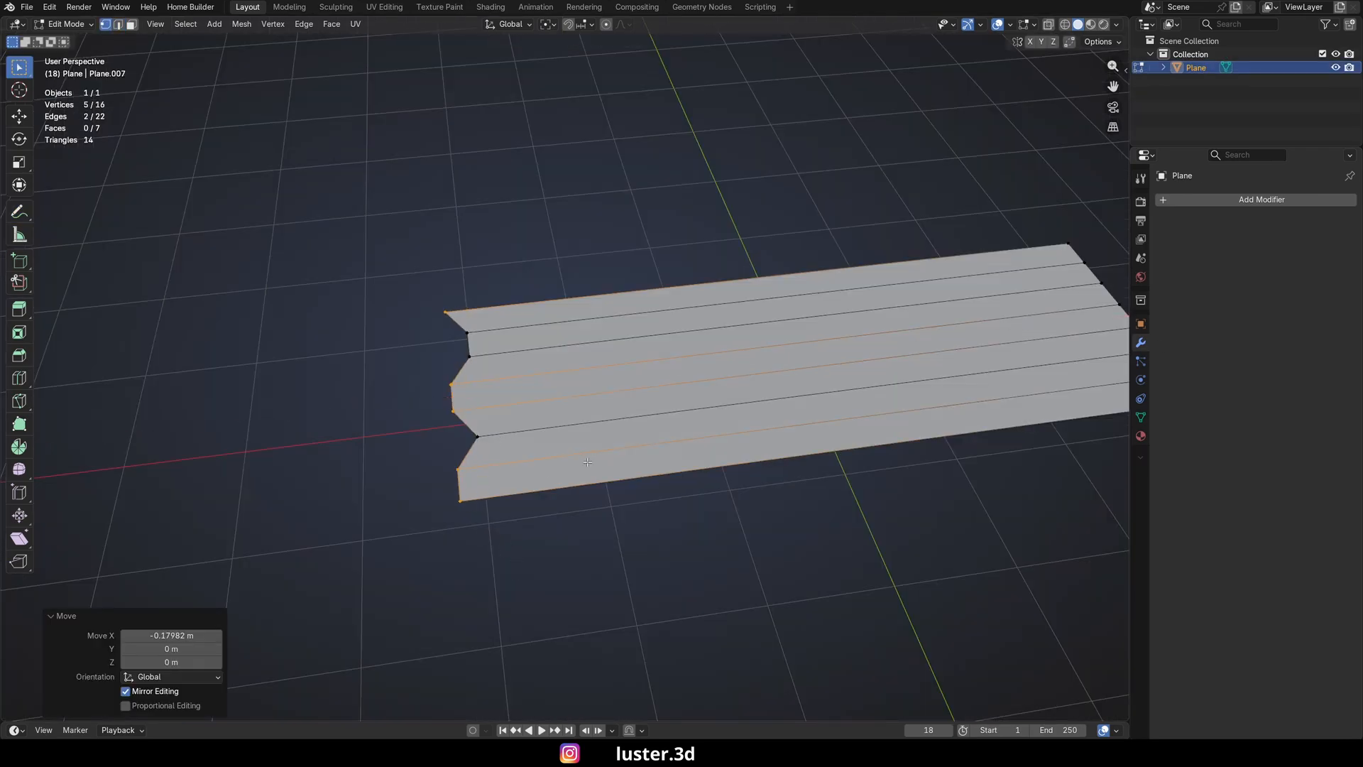
middle_click_drag(472, 411, 445, 417)
key("g")
right_click(456, 417)
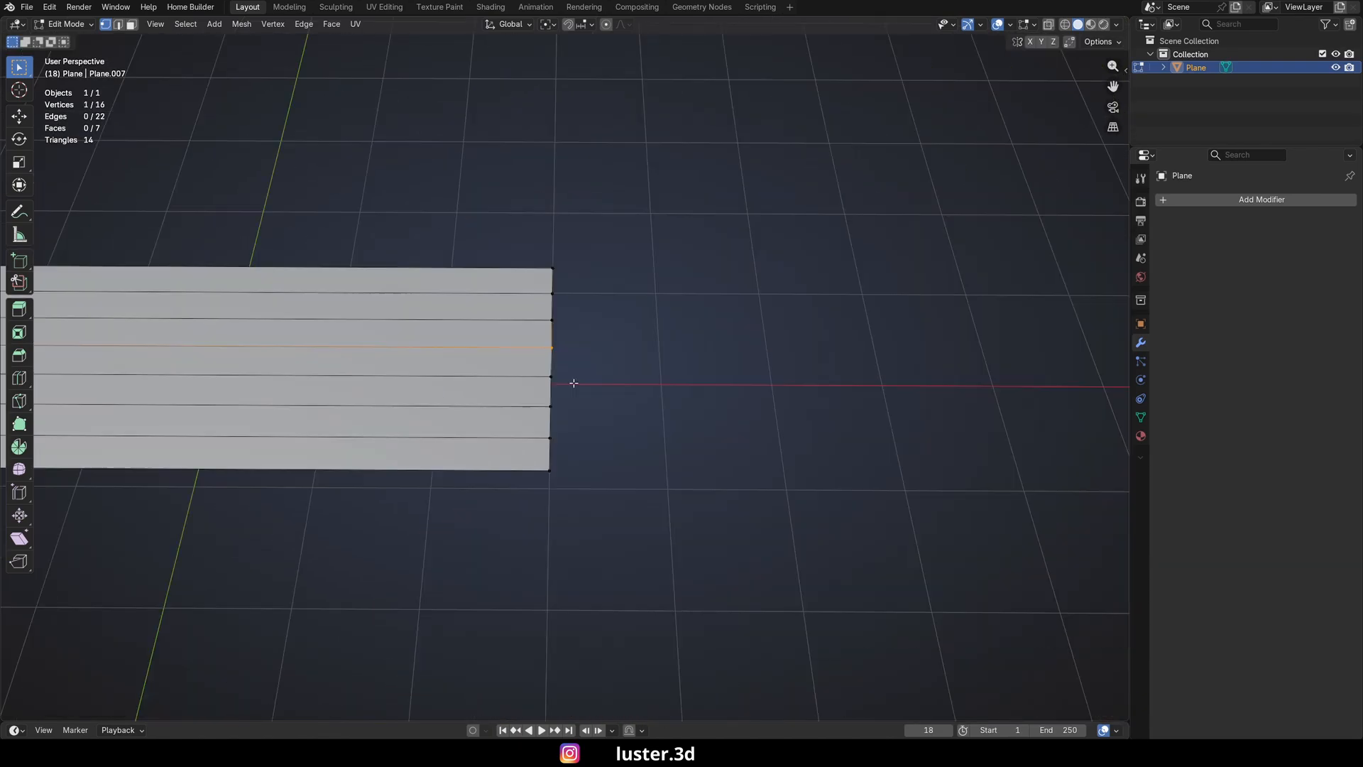
- Move two vertices on the plane's opposite end outward along X
left_click(559, 442)
left_click(563, 324, "shift")
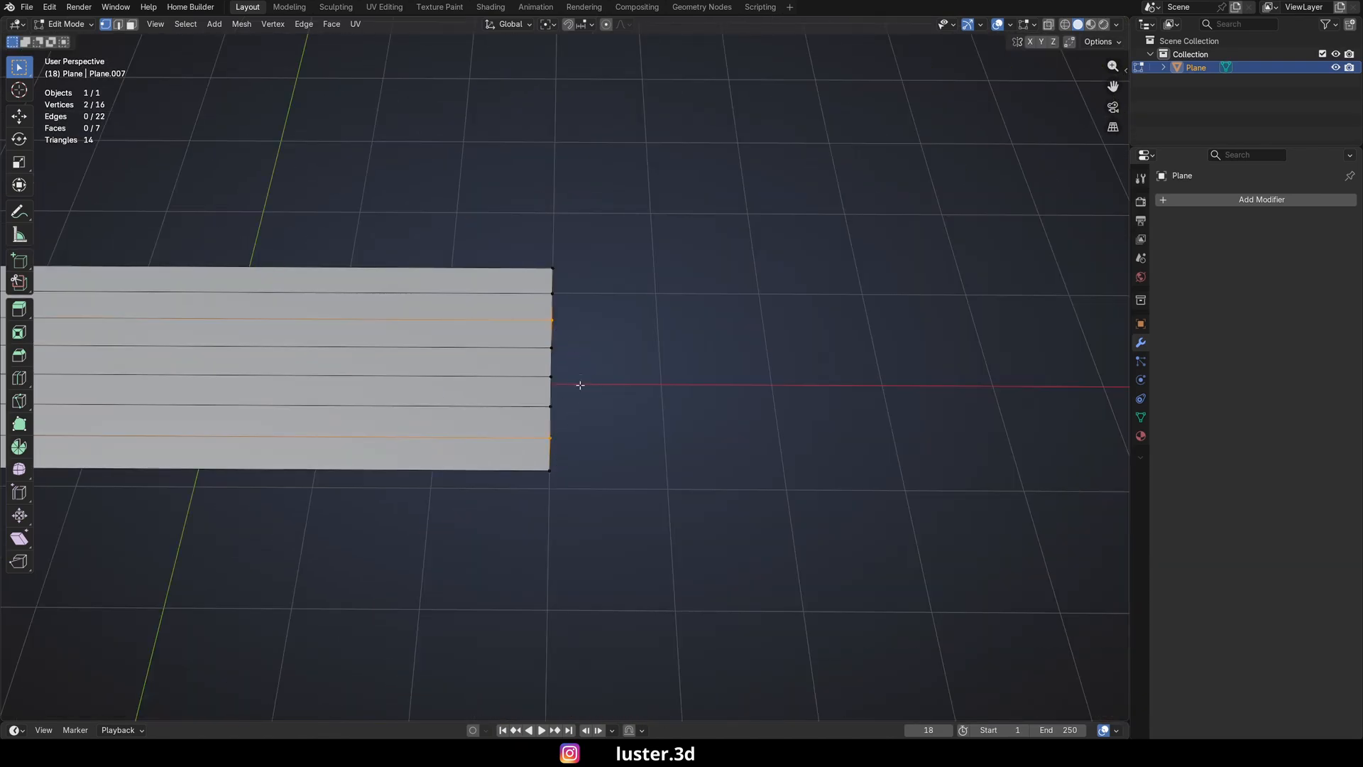
key("g")
key("x")
left_click(594, 395)
left_click(628, 391)
middle_click_drag(628, 391, 606, 473)
left_click(604, 474)
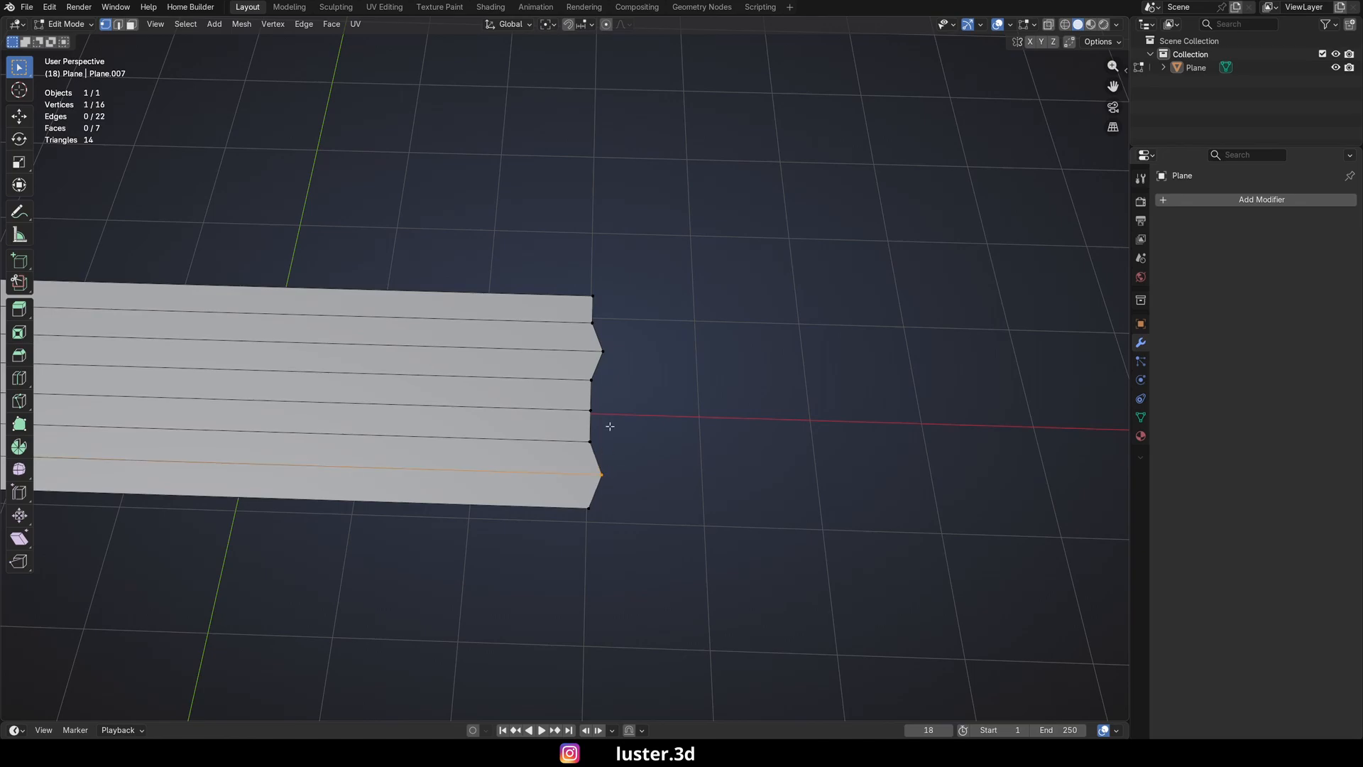
left_click(606, 360)
- Undo the vertex moves to restore the straight ends of the plane
key("ctrl+z")
key("ctrl+z")
key("ctrl+z")
key("ctrl+z")
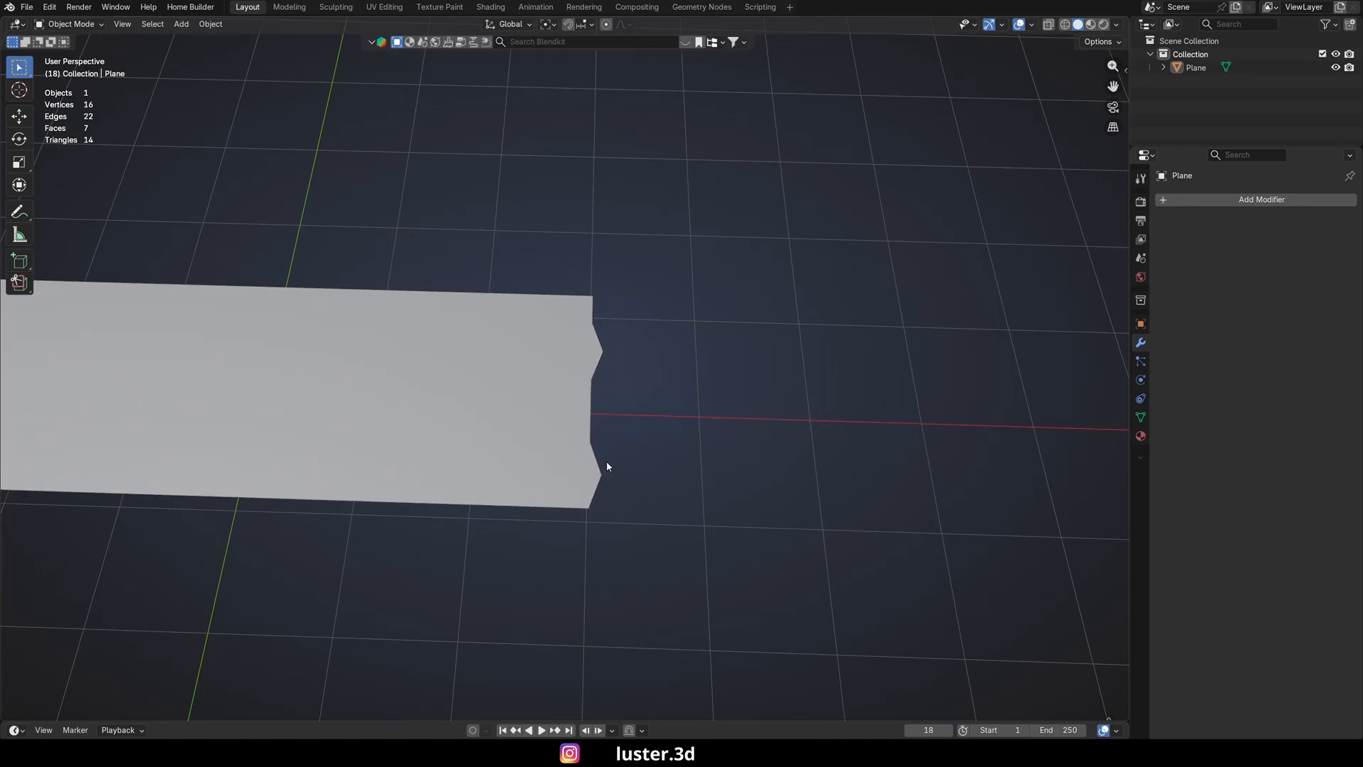
key("KP_7")
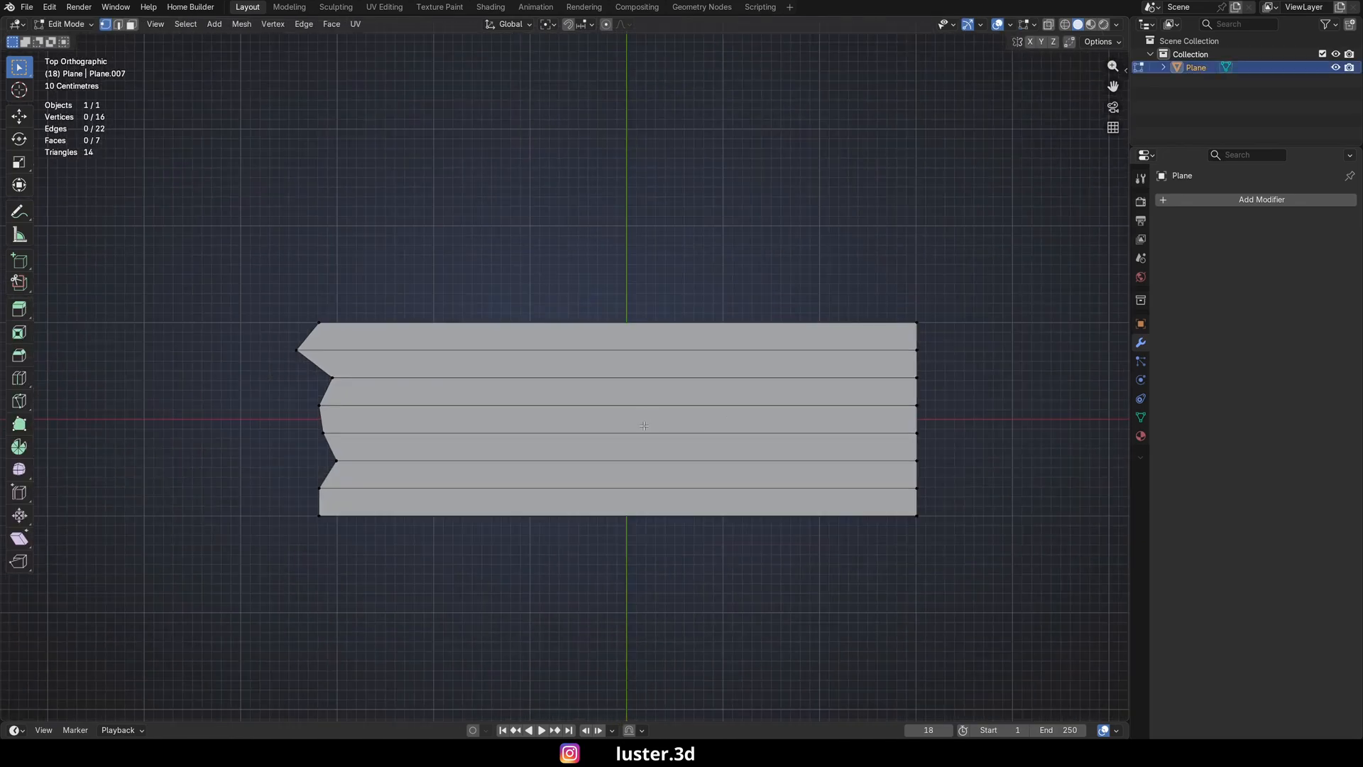
key("ctrl+z")
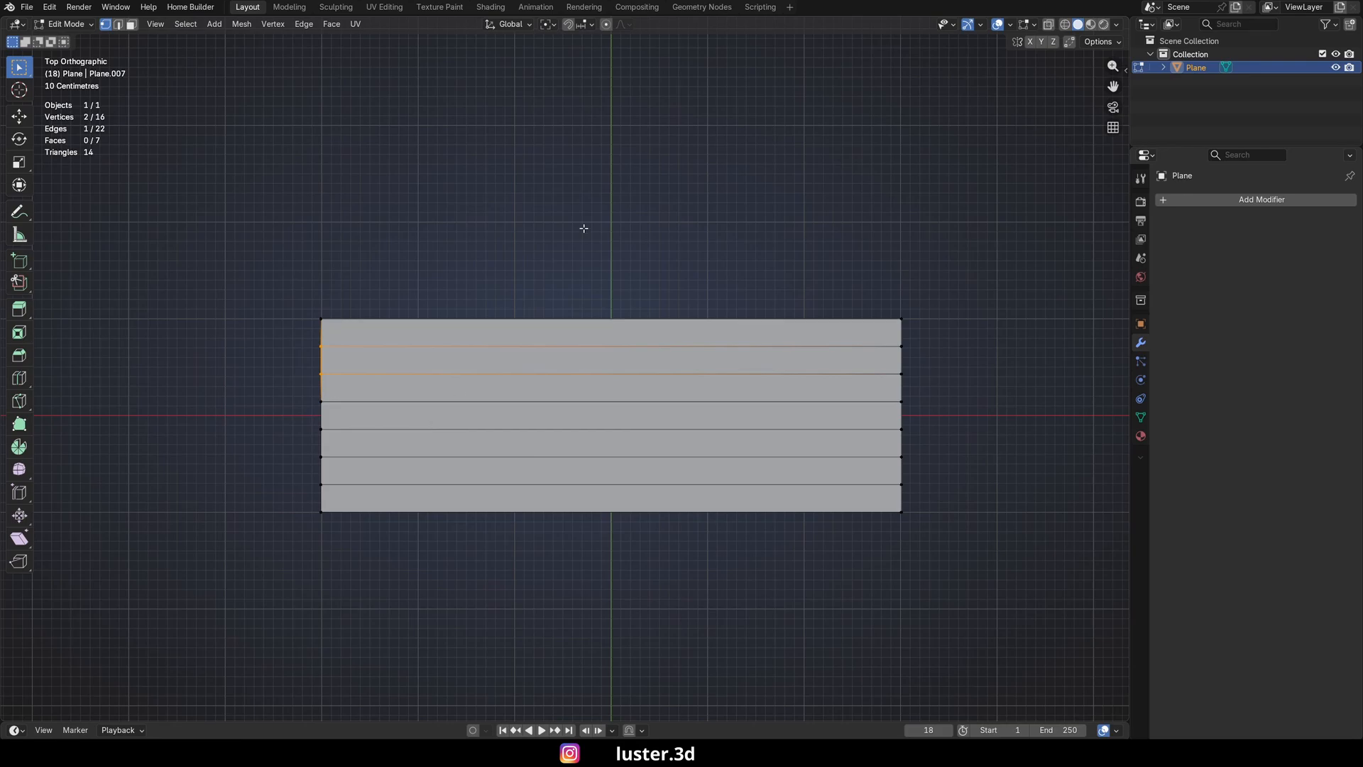
- In edge select mode, add an edge loop across all seven strips and slide it near the plane's left end
left_click(568, 283)
left_click(118, 25)
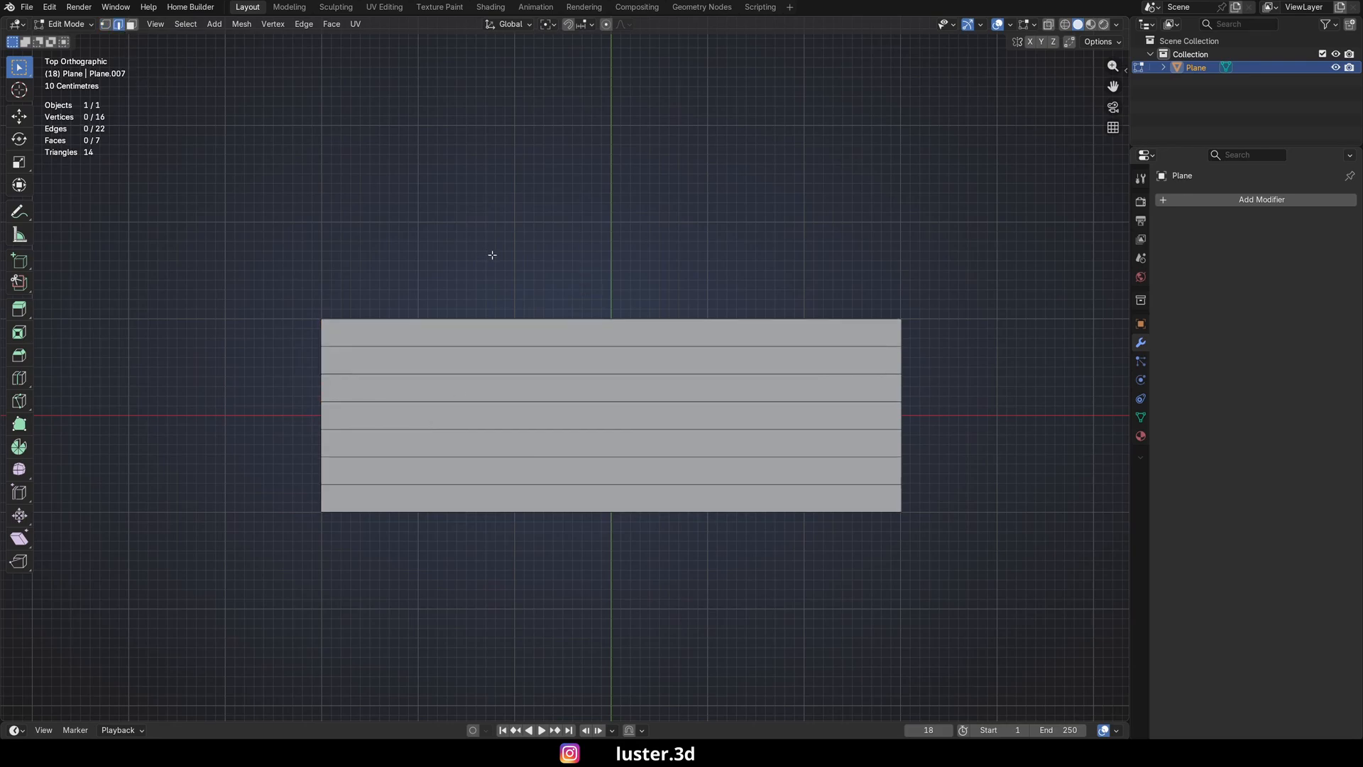
key("ctrl+r")
left_click(534, 324)
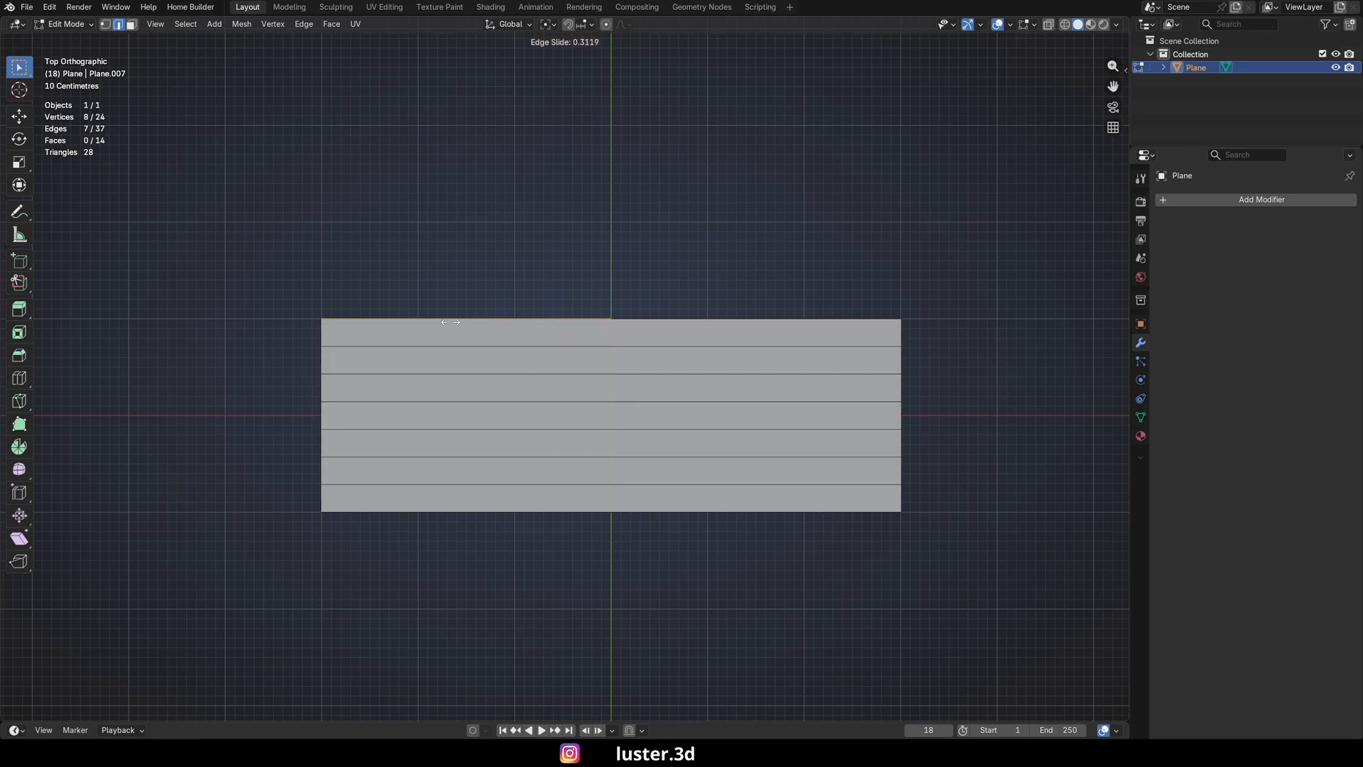
left_click(319, 334)
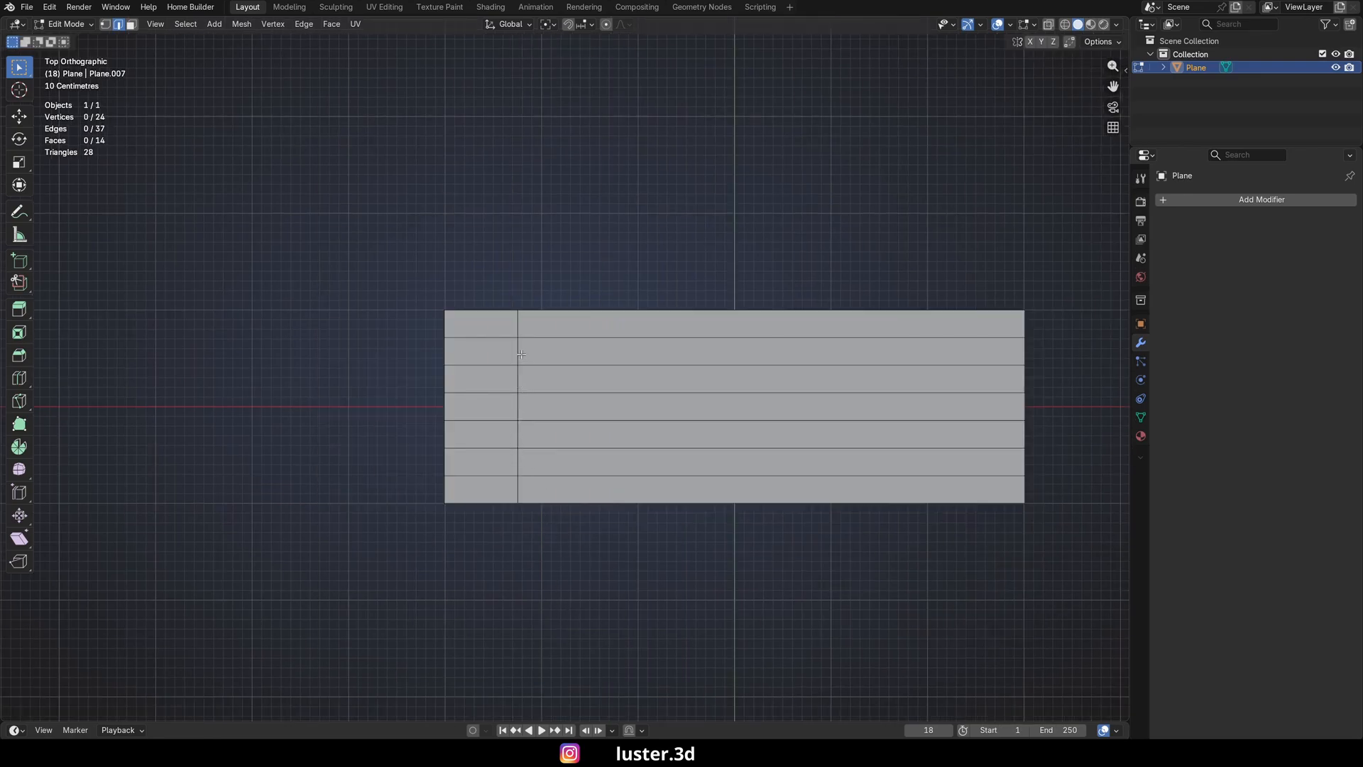
- Move the two selected short edges of the loop about -0.24 m along X
key("g")
key("x")
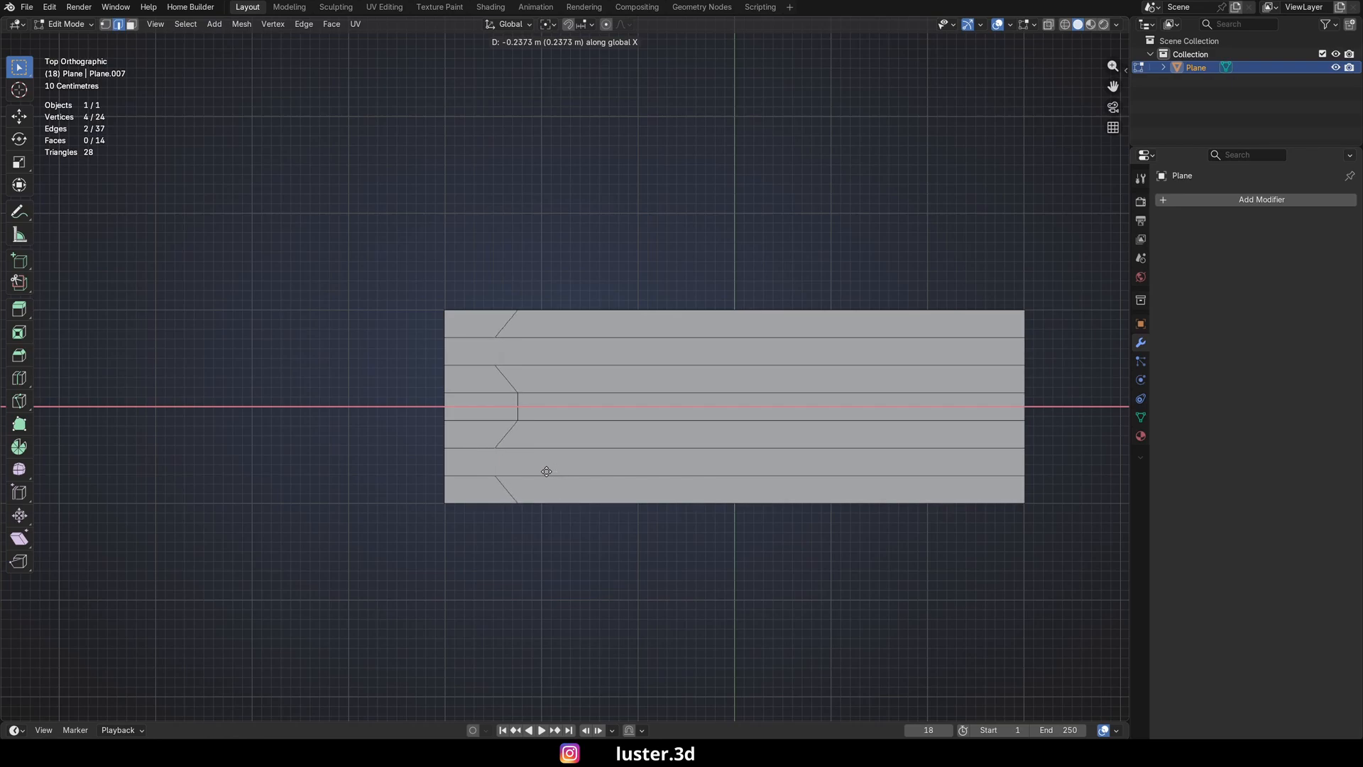
left_click(545, 471)
left_click(547, 574)
- Knife-cut straight across the plane from its bottom edge to its top edge, through the loop's unmoved vertices
left_click(517, 504)
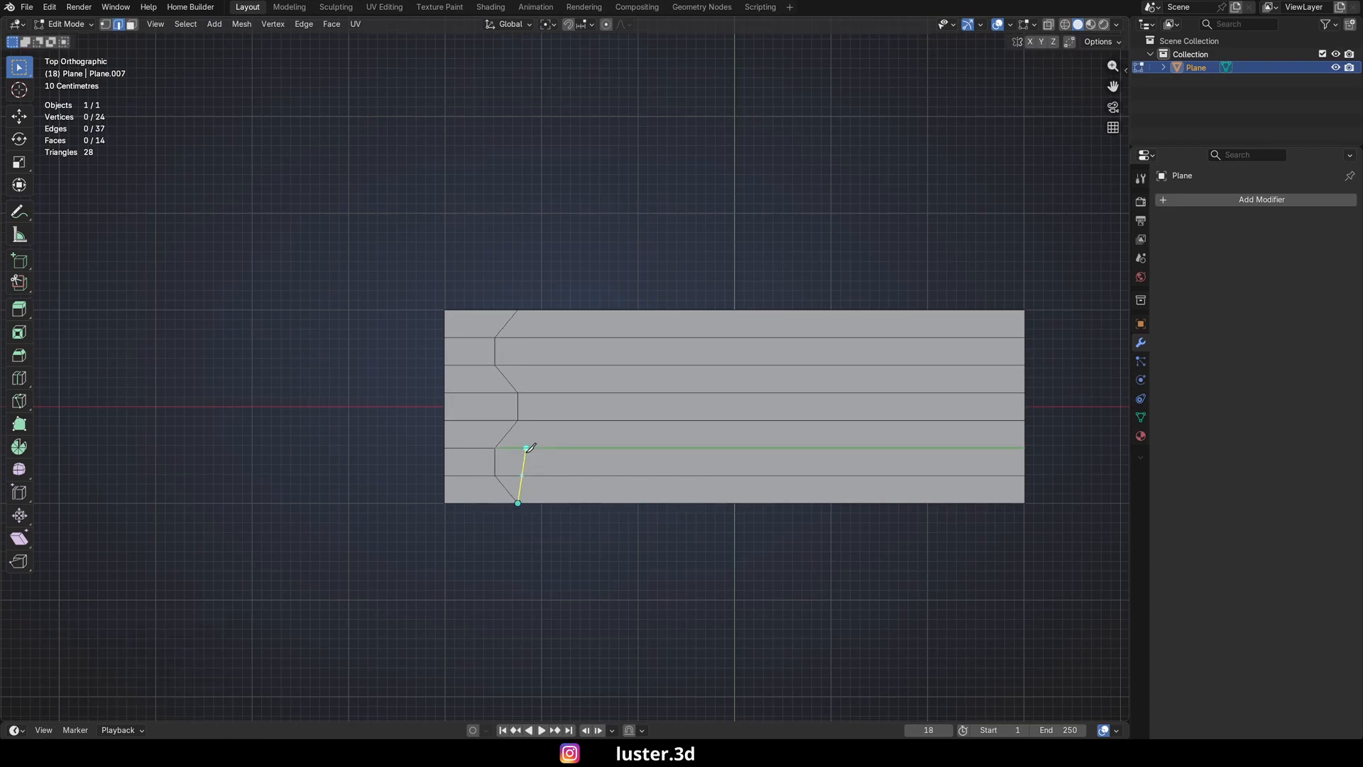
left_click(517, 393)
left_click(519, 311)
key("Return")
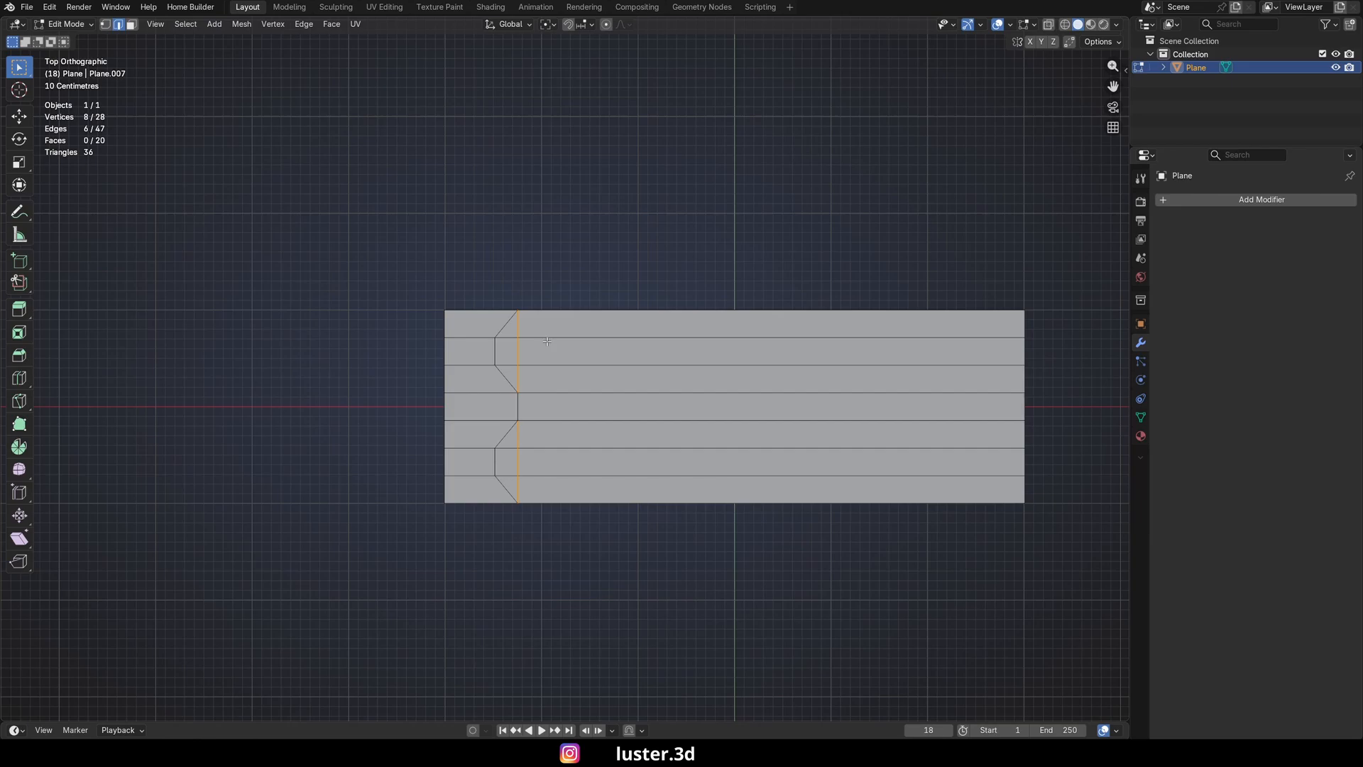
- Dissolve the four horizontal edge lines running right from the two offset edges
left_click(546, 339)
left_click(524, 363, "shift")
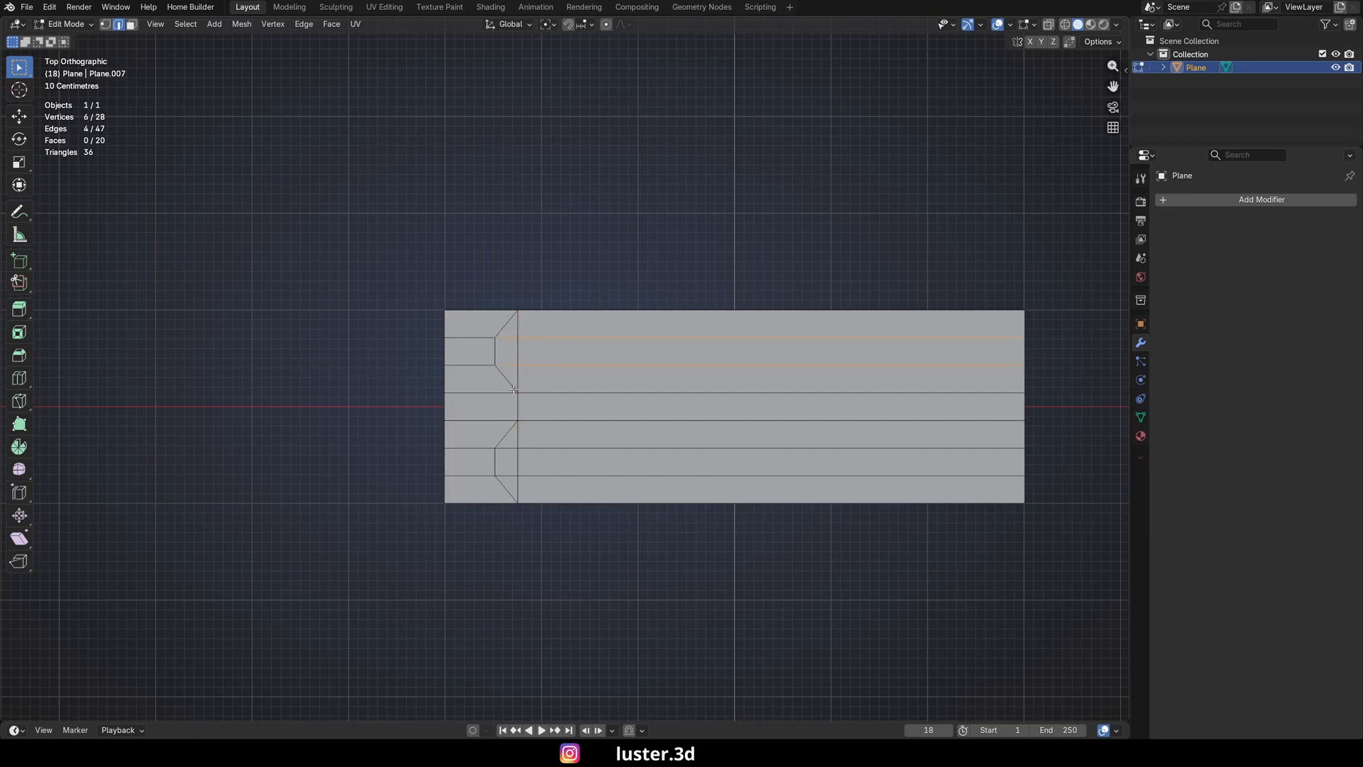
left_click(512, 478, "shift")
left_click(533, 476, "shift")
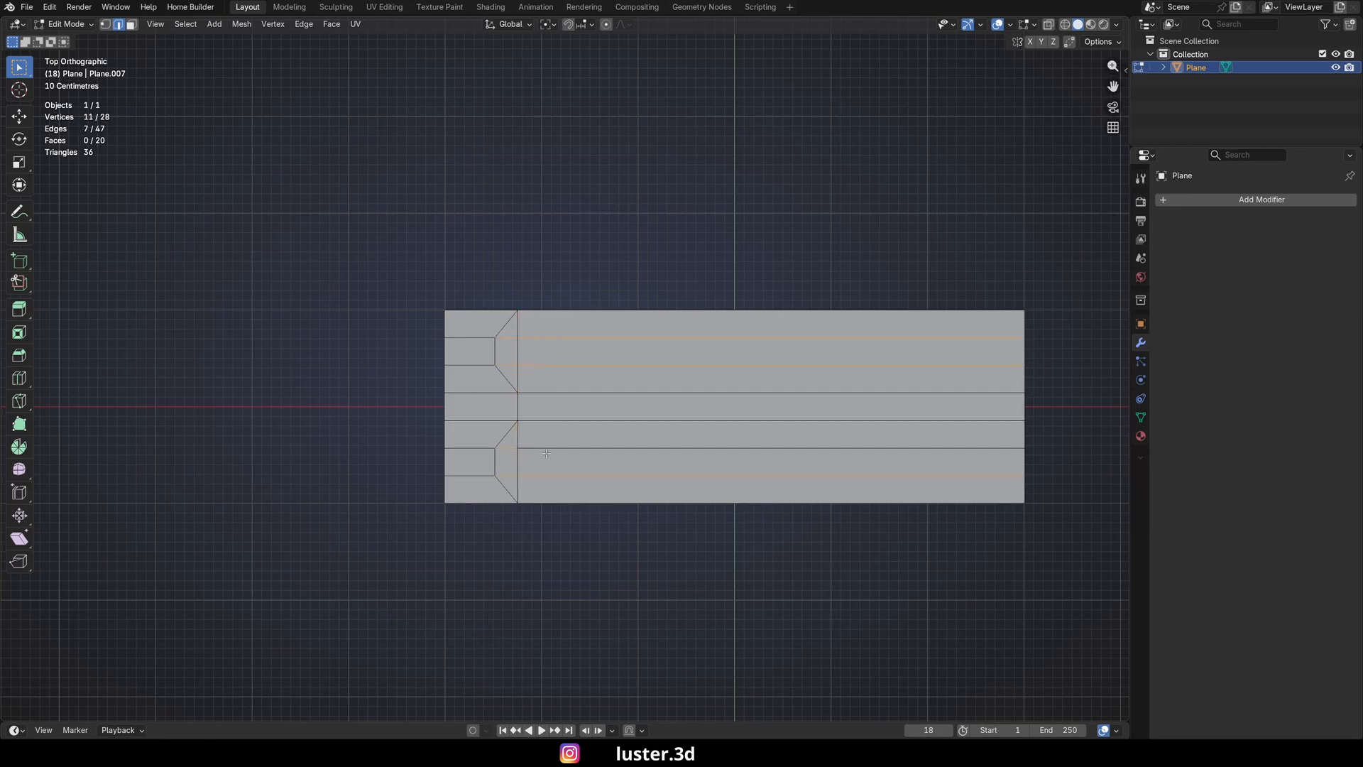
left_click(543, 451, "shift")
key("x")
left_click(545, 452)
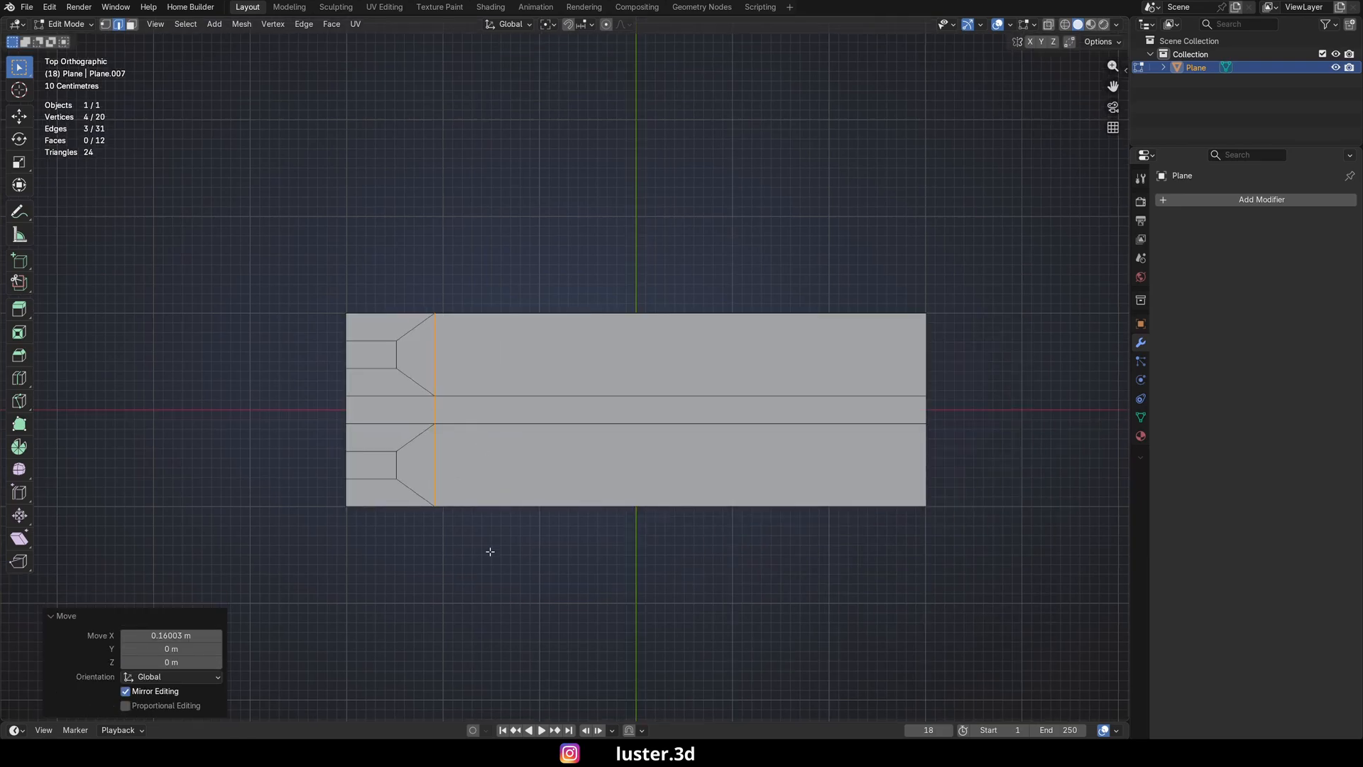
- Add an edge loop across the three remaining strips and slide it a short distance right of the vertical cut
left_click(490, 551)
key("ctrl+r")
left_click(610, 449)
key("ctrl+r")
left_click(587, 414)
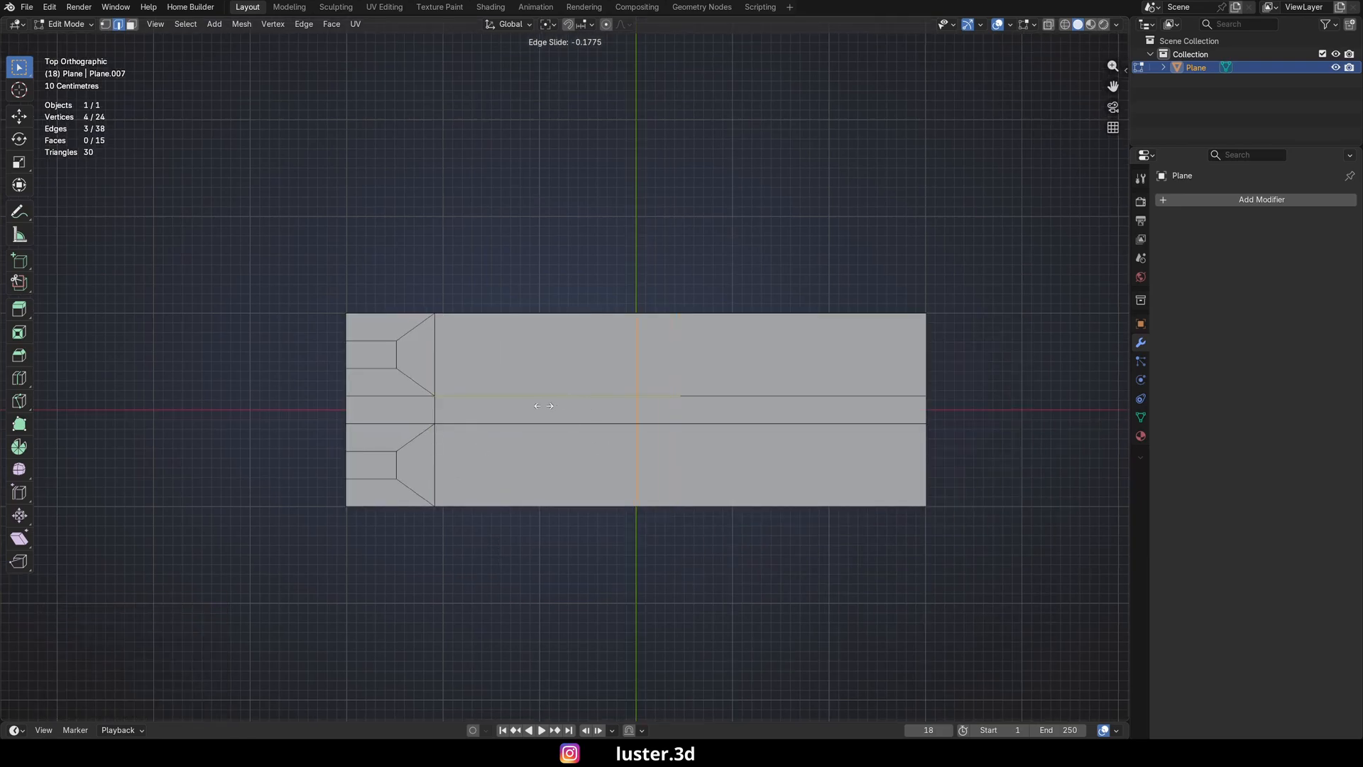
left_click(448, 424)
- Move the new loop's middle edge about -0.31 m along X
left_click(486, 416)
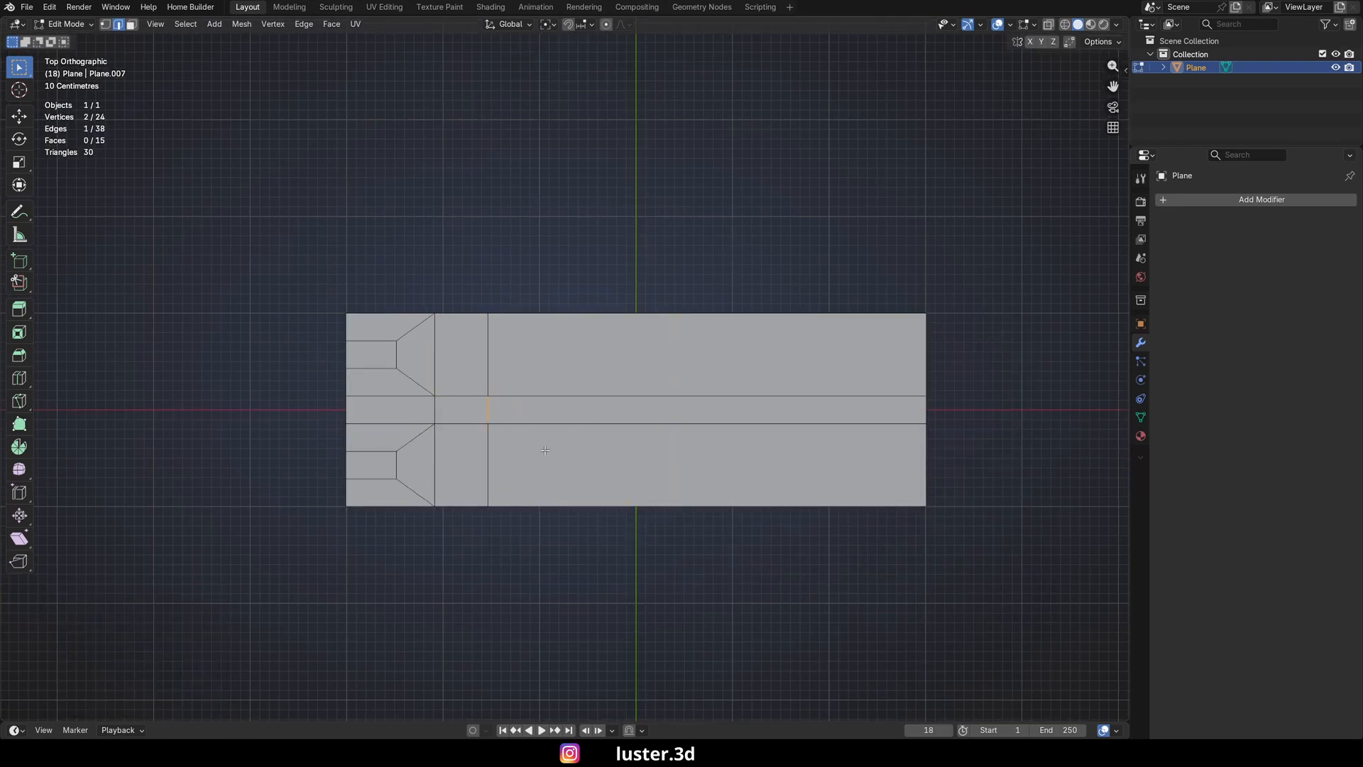
key("g")
key("x")
left_click(522, 451)
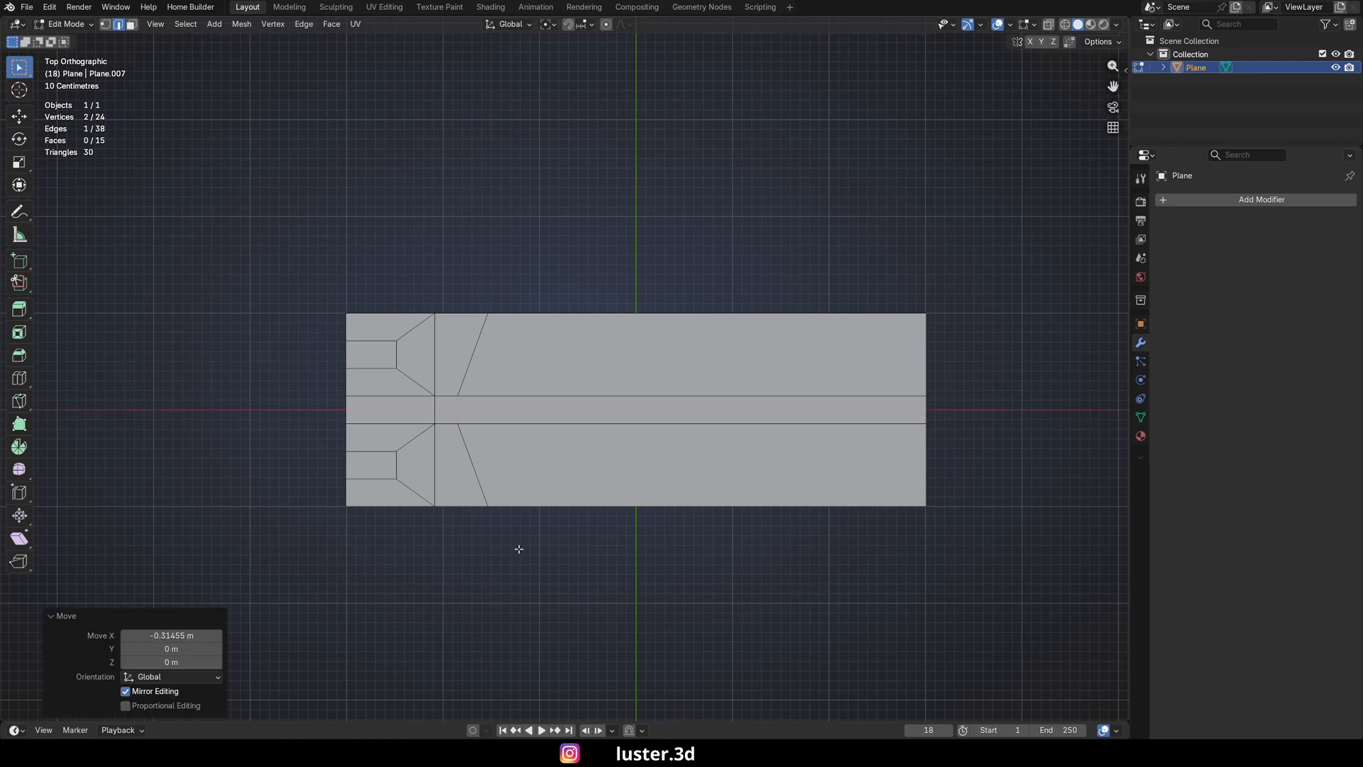
left_click(517, 551)
- Knife-cut straight from the new loop's bottom vertex to its top vertex
key("k")
left_click(488, 506)
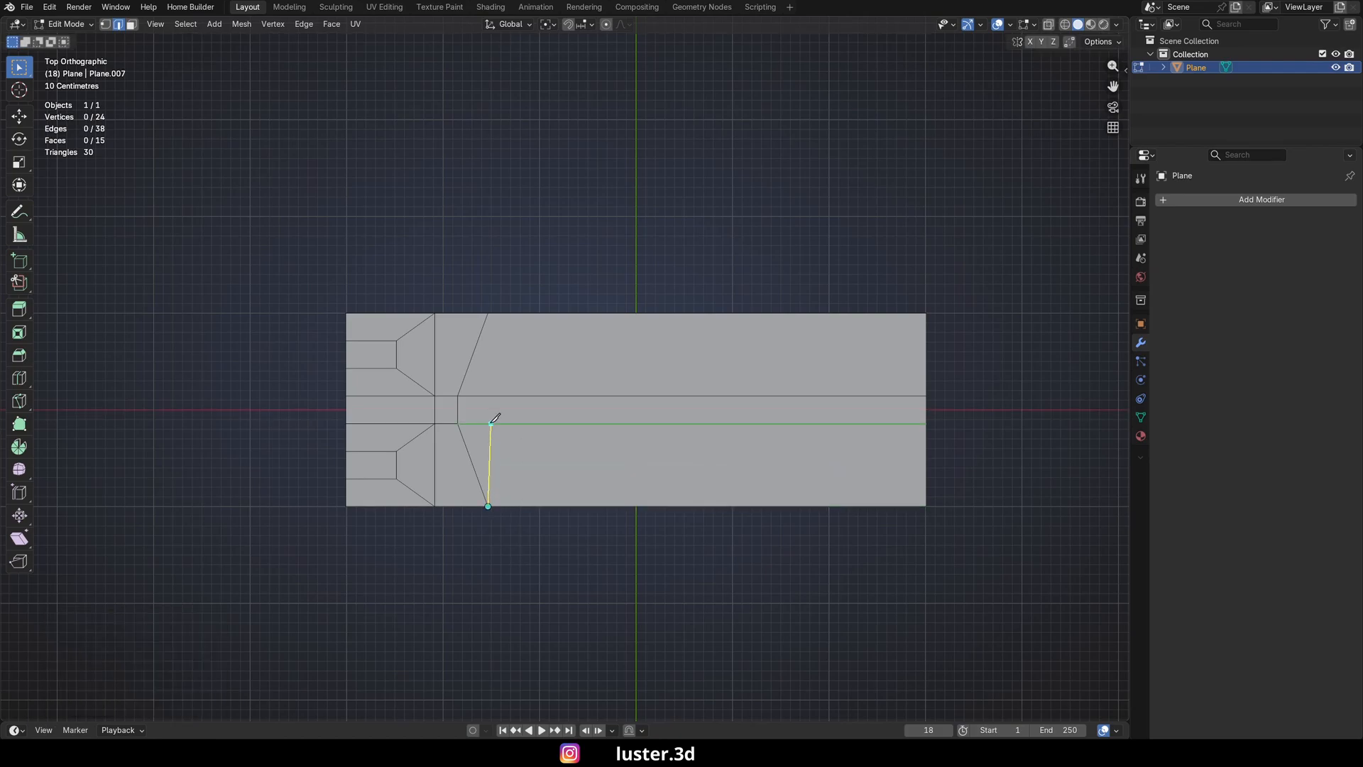
left_click(487, 314)
key("Return")
- Dissolve the two horizontal edge lines to the right of the offset middle edge
left_click(510, 396)
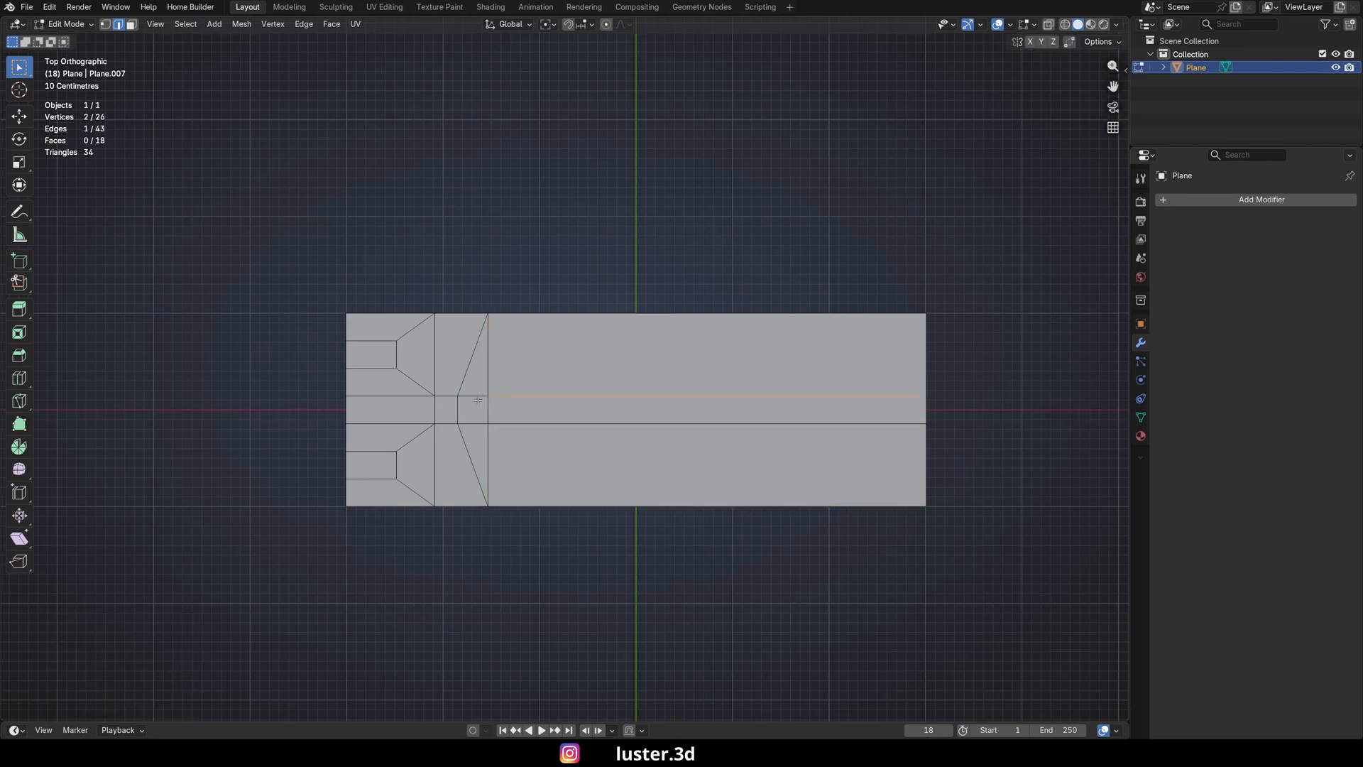
left_click(473, 396, "shift")
left_click(473, 423, "shift")
left_click(499, 423, "shift")
key("x")
left_click(499, 417)
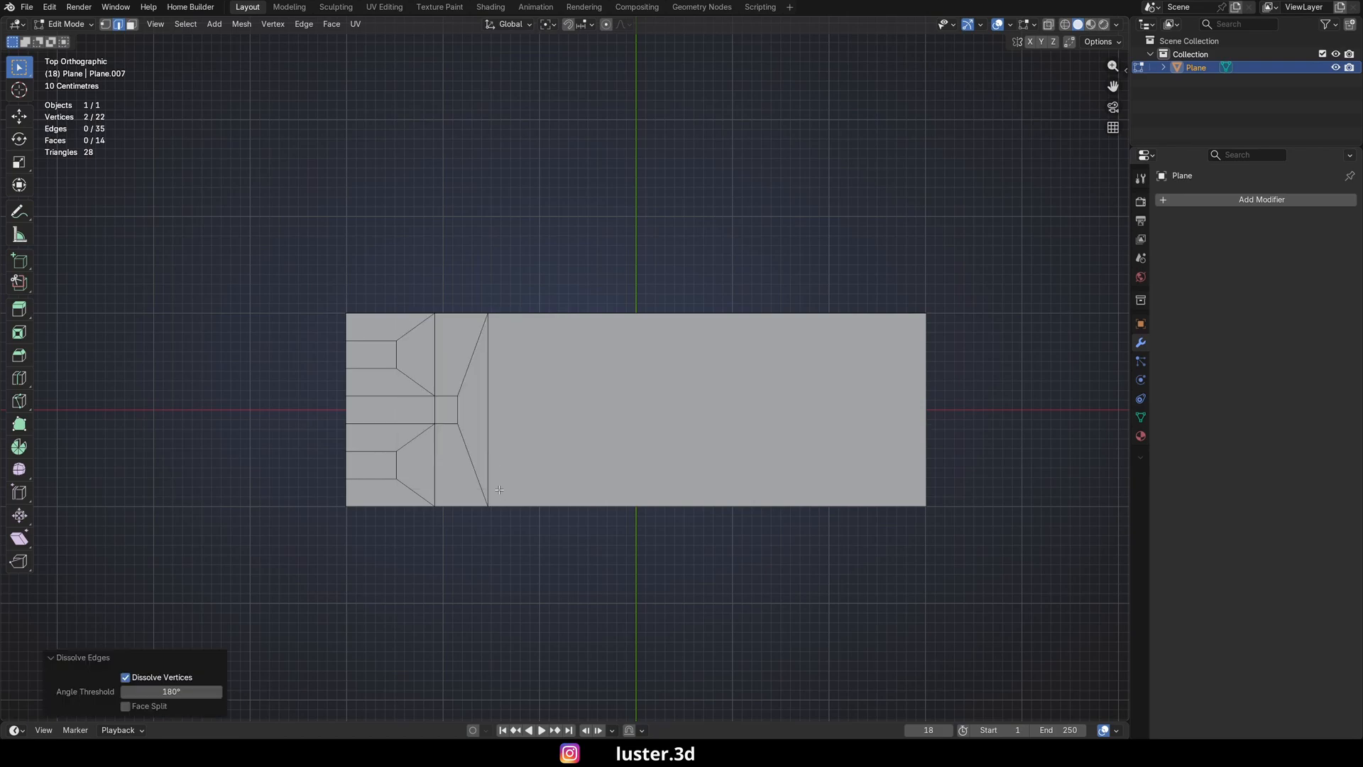
- Move the rightmost vertical cut edge farther right along X
left_click(492, 447)
key("g")
key("x")
left_click(530, 454)
left_click(553, 560)
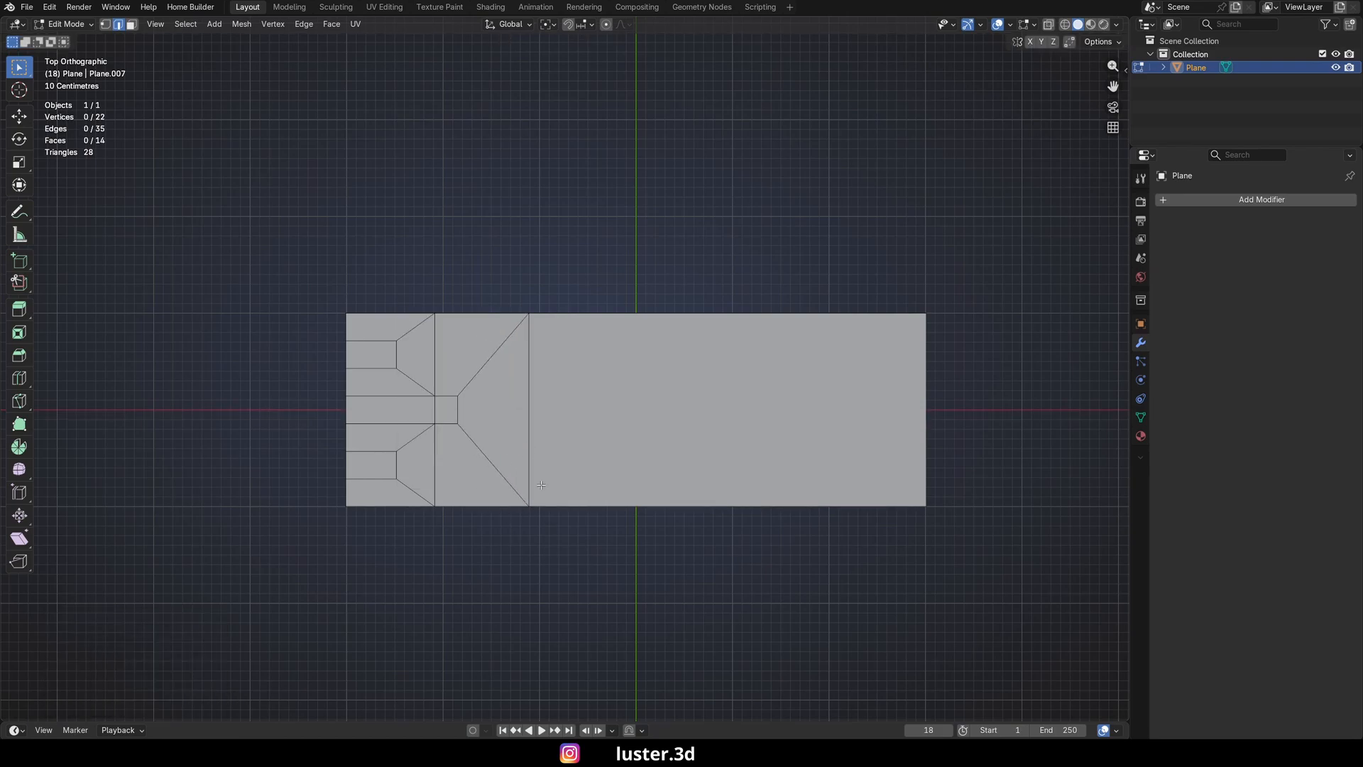
- Examine the plane's reduced edge flow in perspective, comparing the plain surface with its edit-mode topology
middle_click_drag(552, 561, 395, 448)
middle_click_drag(540, 492, 490, 336, "shift")
scroll(490, 336, "down", 2)
key("Tab")
left_click(715, 331)
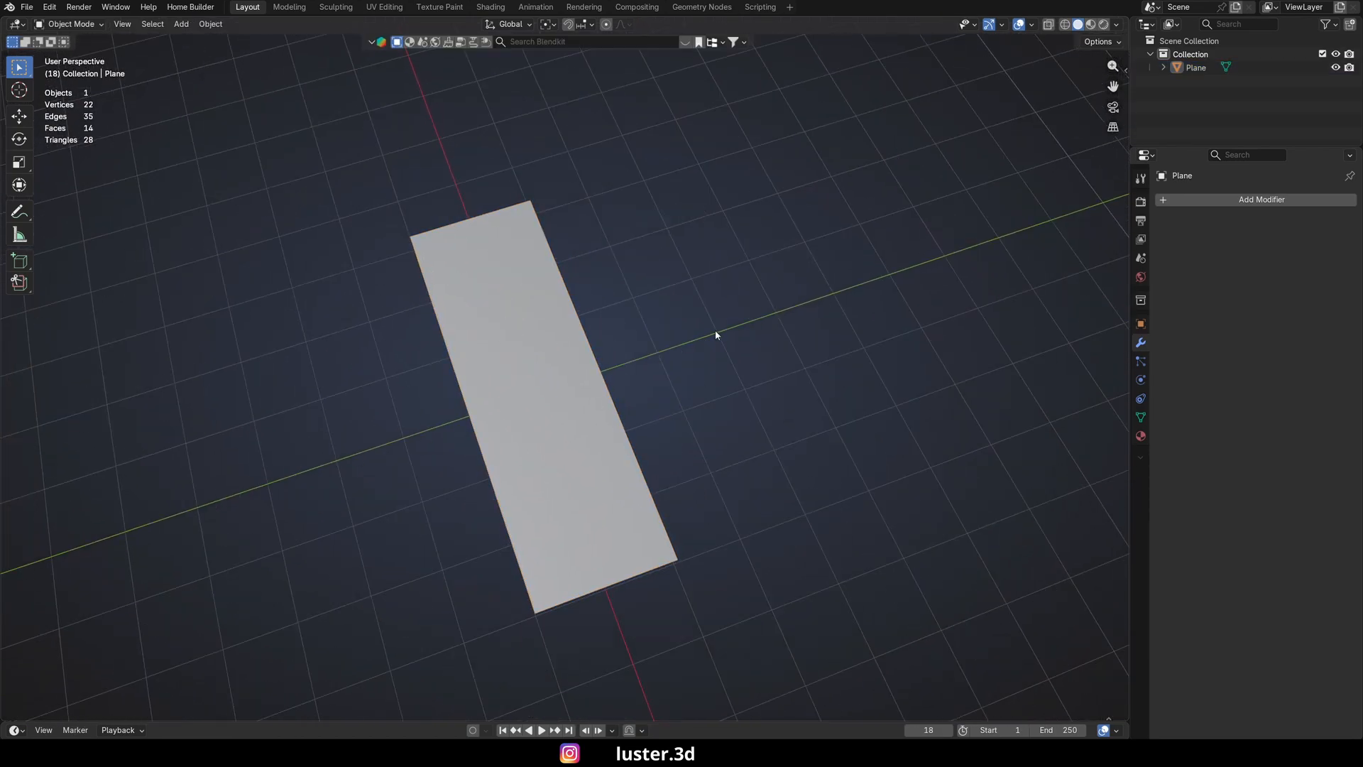
key("Tab")
middle_click_drag(710, 331, 540, 317)
middle_click_drag(546, 317, 560, 368, "shift")
scroll(570, 276, "up", 3)
middle_click_drag(570, 267, 584, 282)
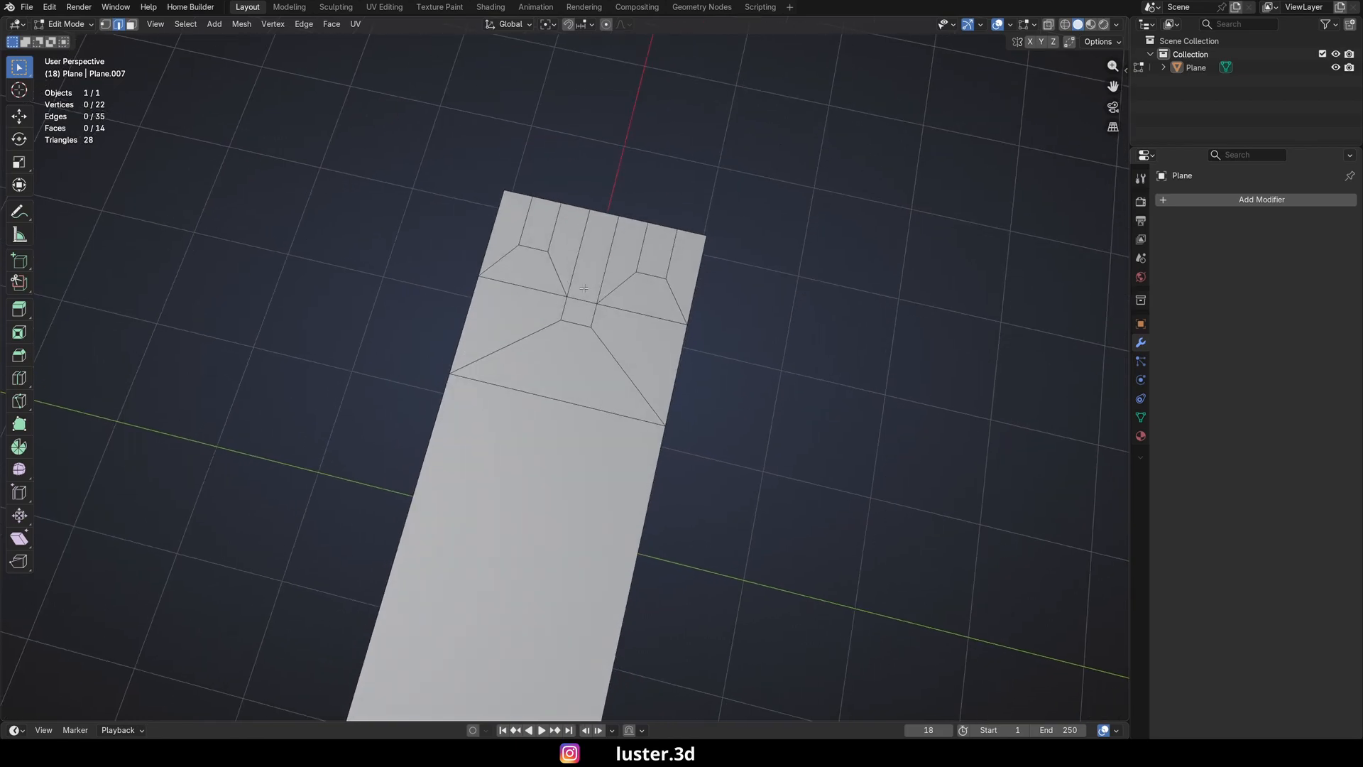
scroll(585, 281, "up", 1)
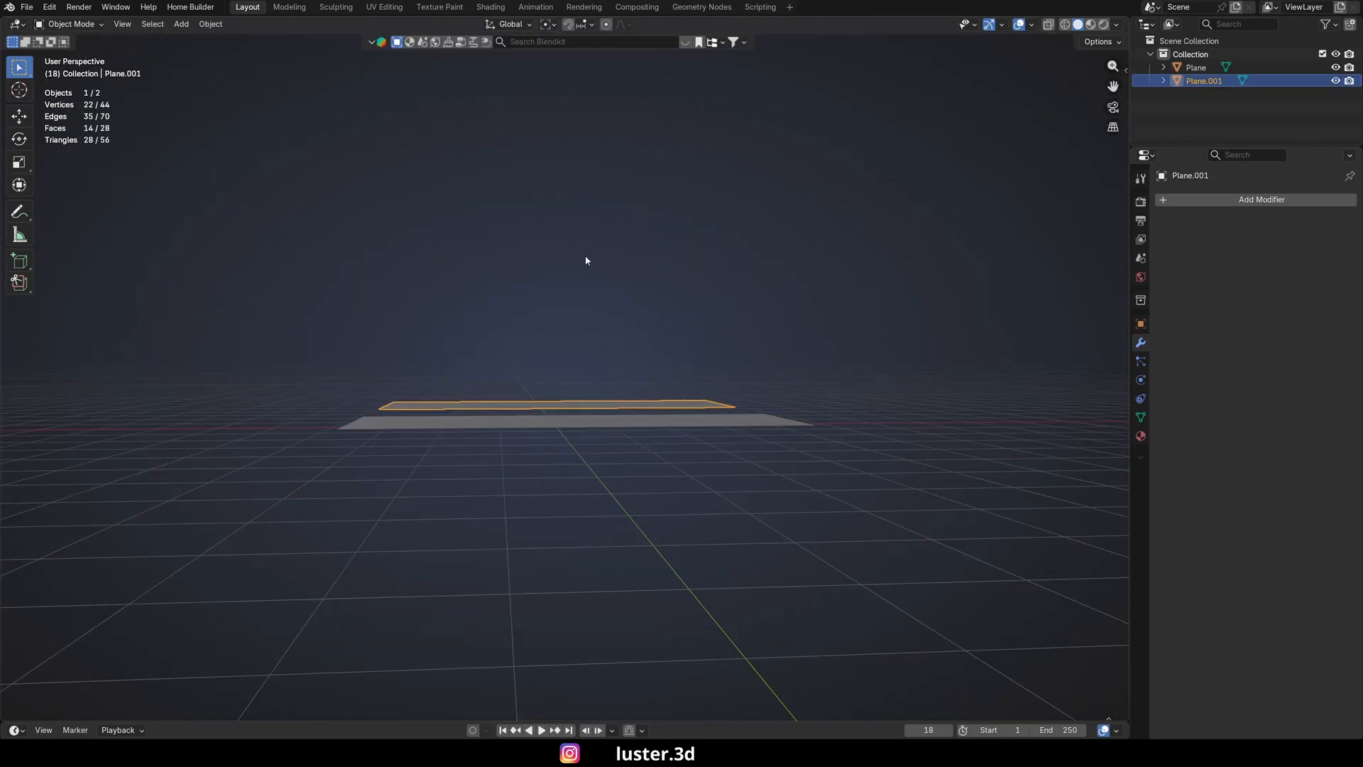
- Simplify the duplicate Plane.001 into a single face by applying Limited Dissolve to its entire mesh
key("KP_7")
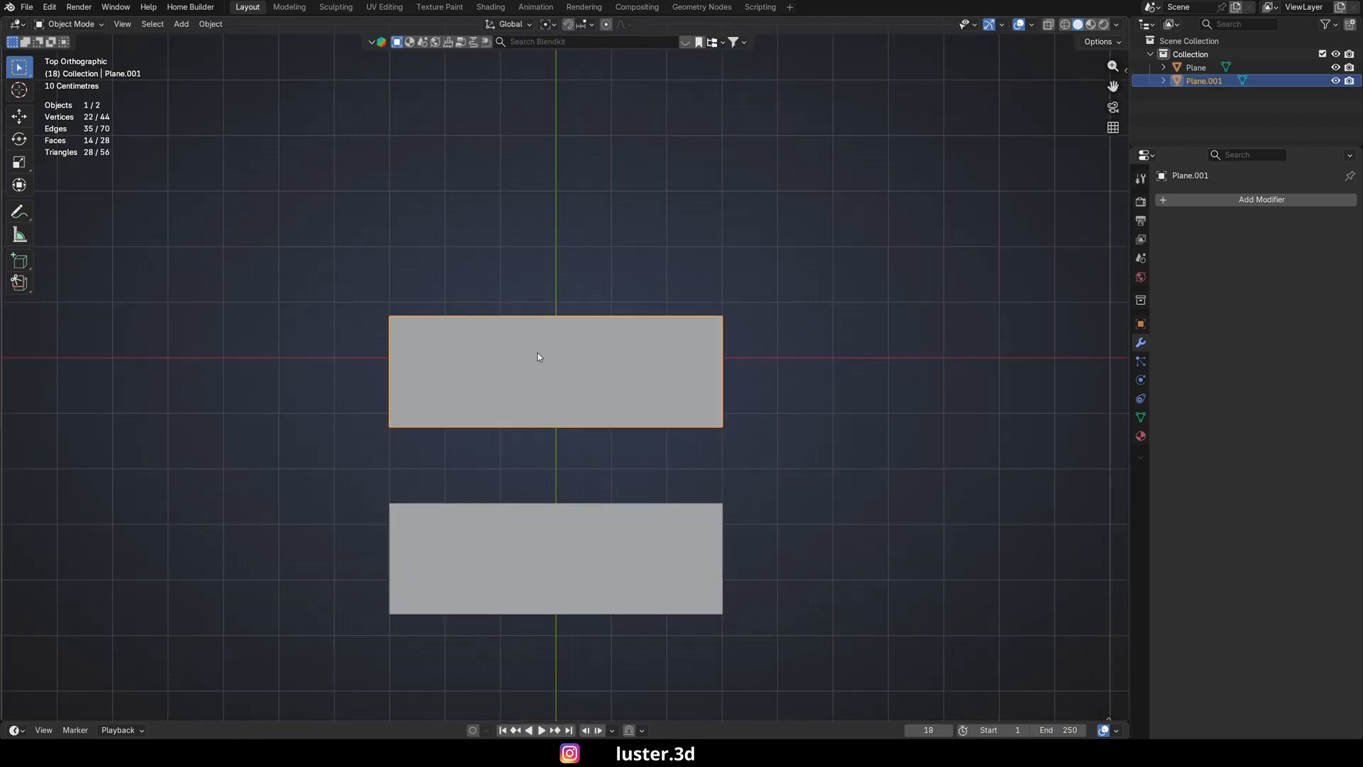
left_click(855, 424)
left_click(548, 384)
scroll(548, 383, "up", 2)
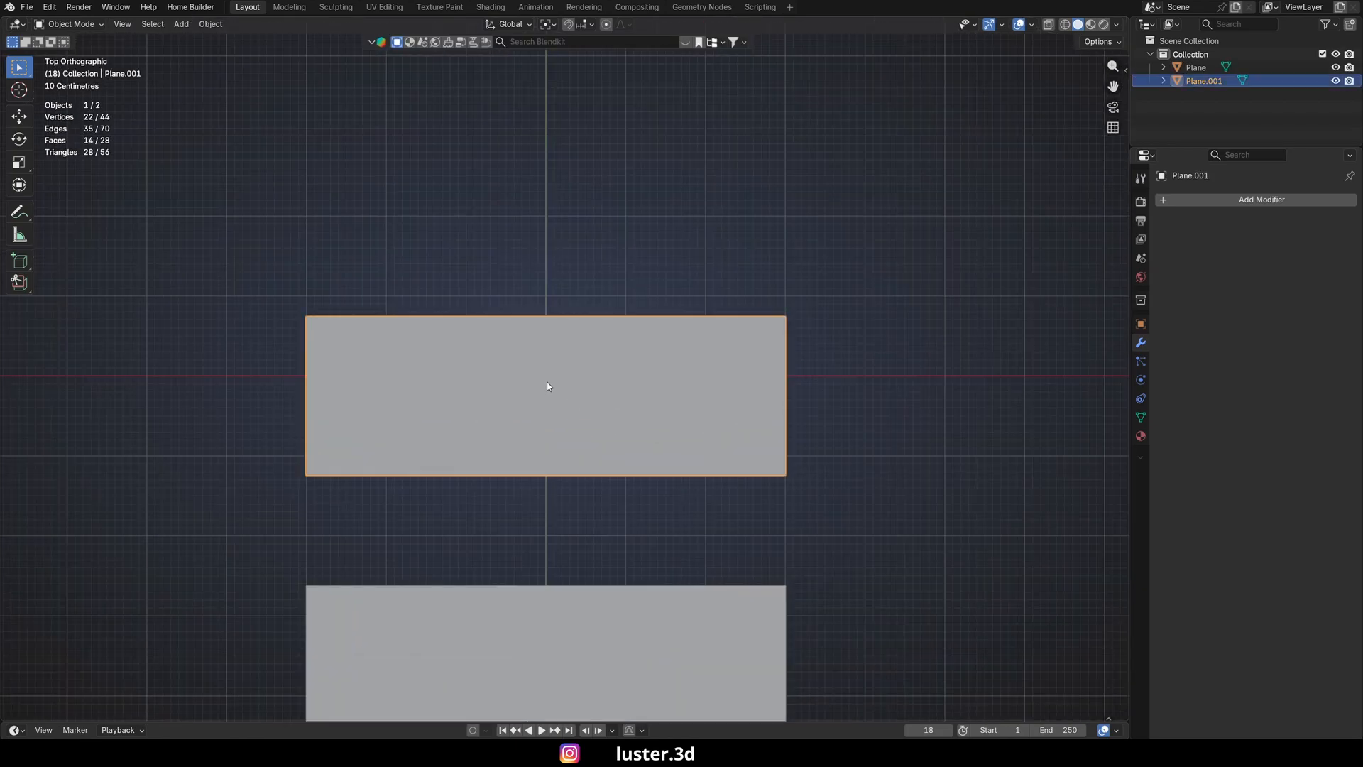
key("Tab")
middle_click_drag(550, 386, 582, 378, "shift")
key("a")
key("x")
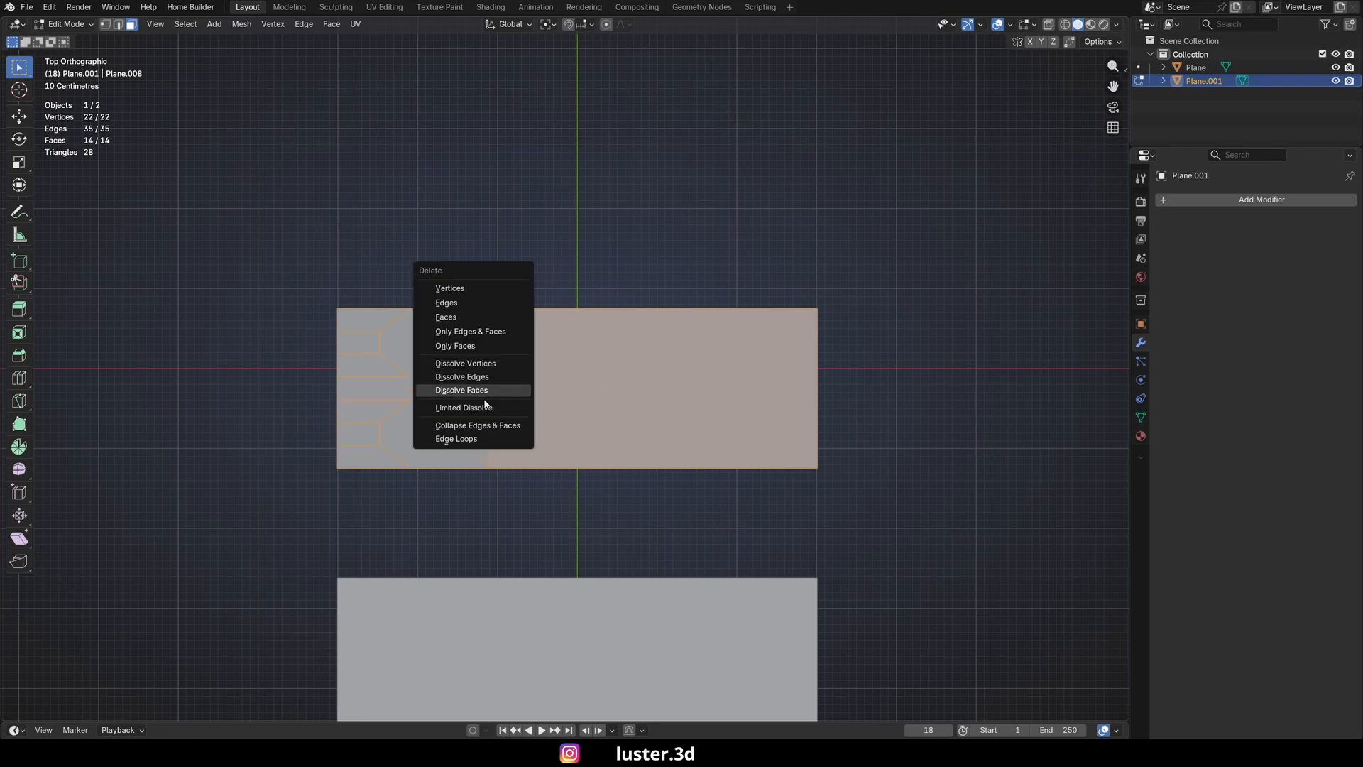
left_click(484, 406)
left_click(518, 263)
key("Tab")
middle_click_drag(544, 359, 542, 374, "shift")
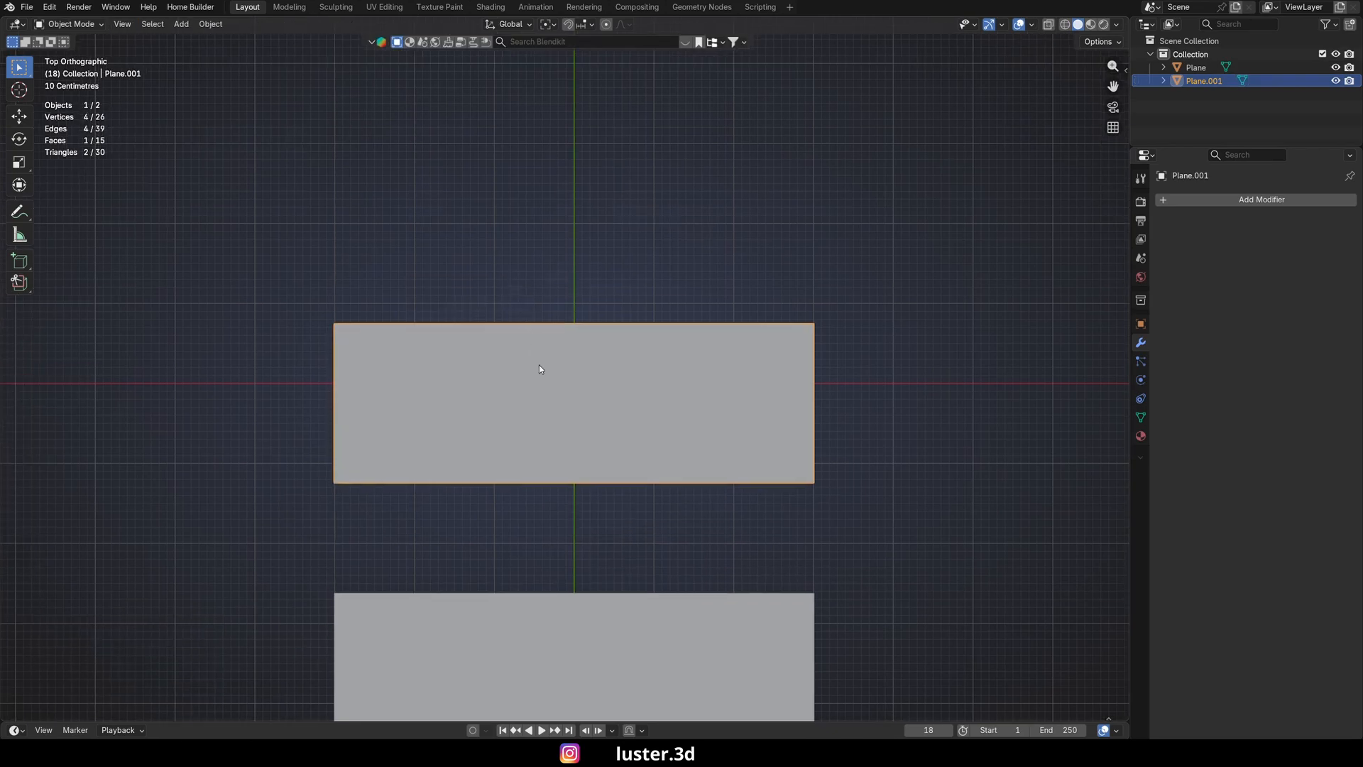
- Divide Plane.001 into six horizontal strips with five evenly spaced loop cuts
key("Tab")
key("ctrl+r")
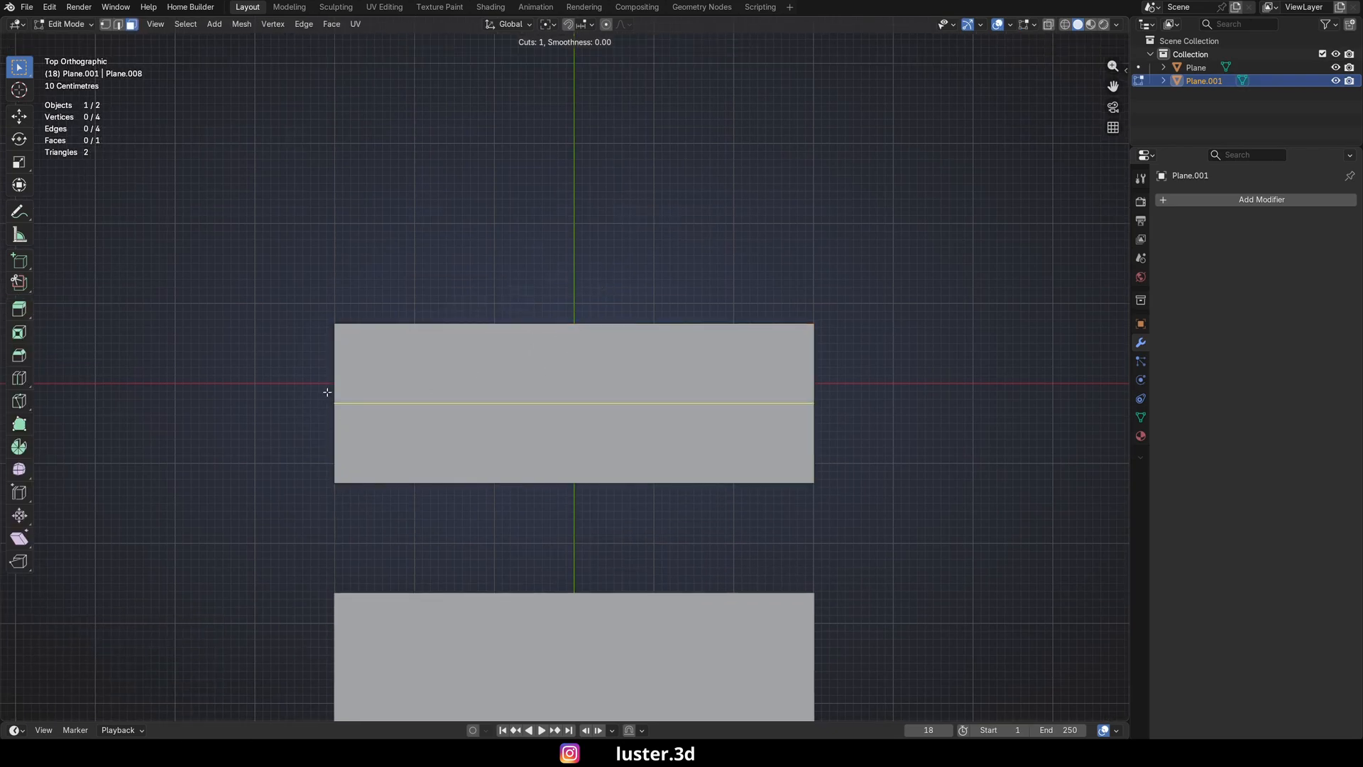
scroll(327, 390, "up", 4)
left_click(326, 389)
right_click(328, 390)
middle_click_drag(328, 390, 415, 350, "shift")
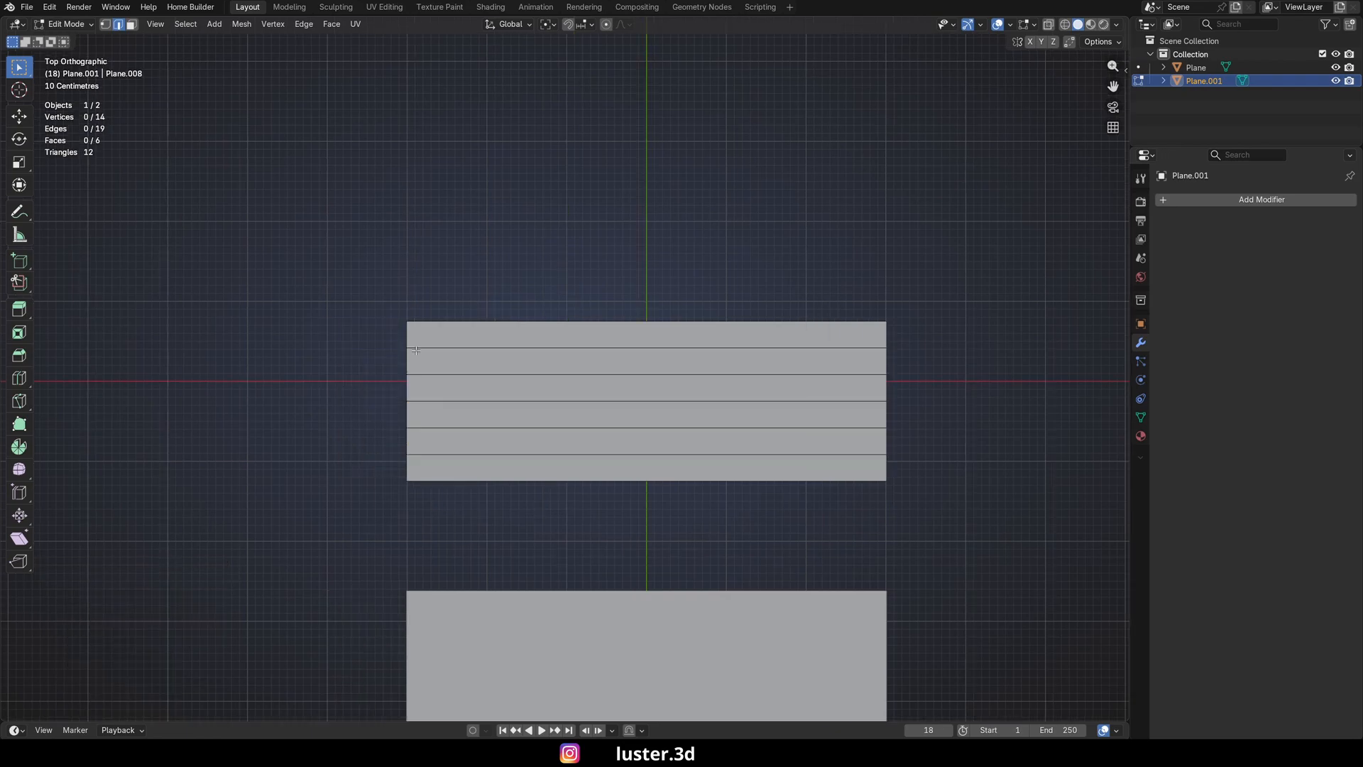
- Add one vertical loop cut to Plane.001 and slide it close to the plane's left end
key("ctrl+r")
left_click(594, 321)
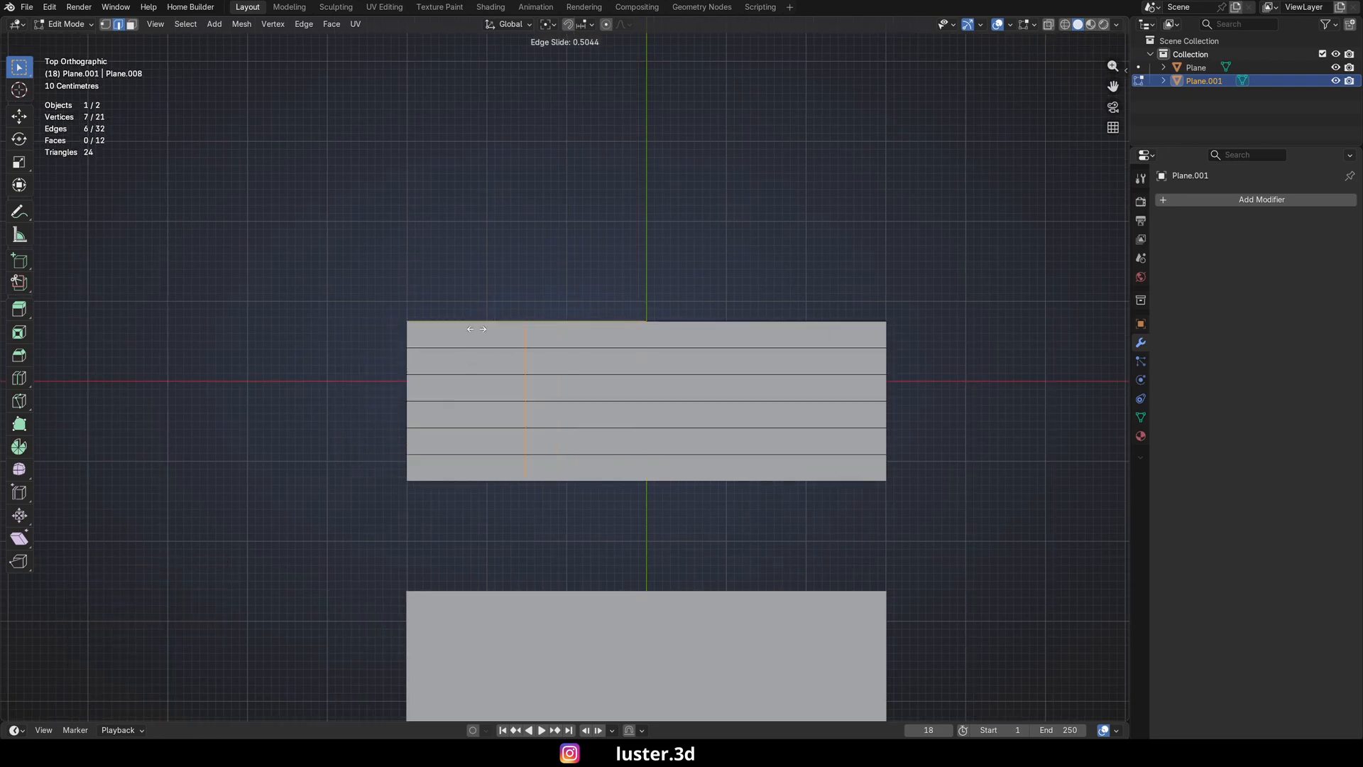
left_click(412, 358)
key("alt+a")
- Move the vertical cut's segments in the second and fifth strips about 0.34 m toward the left end along X
scroll(426, 381, "up", 2)
left_click(465, 362)
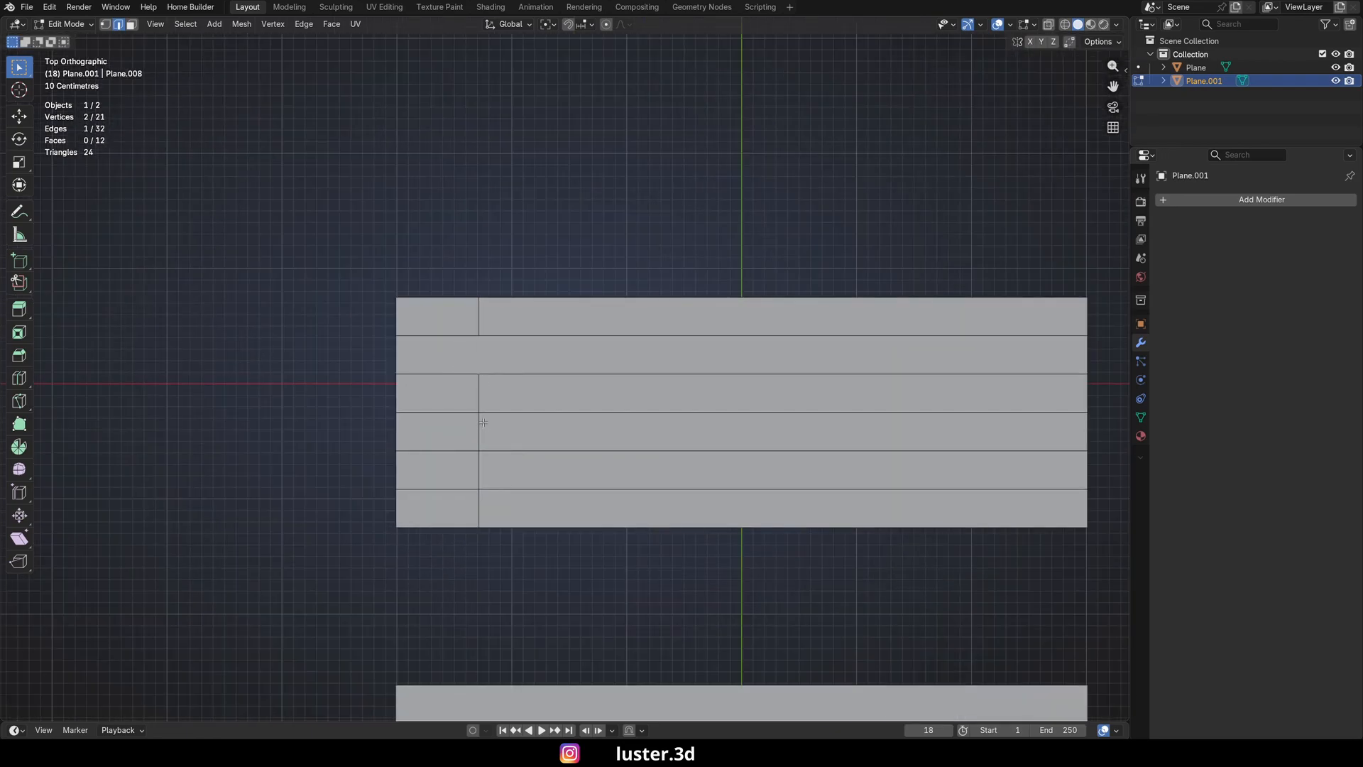
left_click(482, 469, "shift")
key("g")
key("x")
left_click(531, 529)
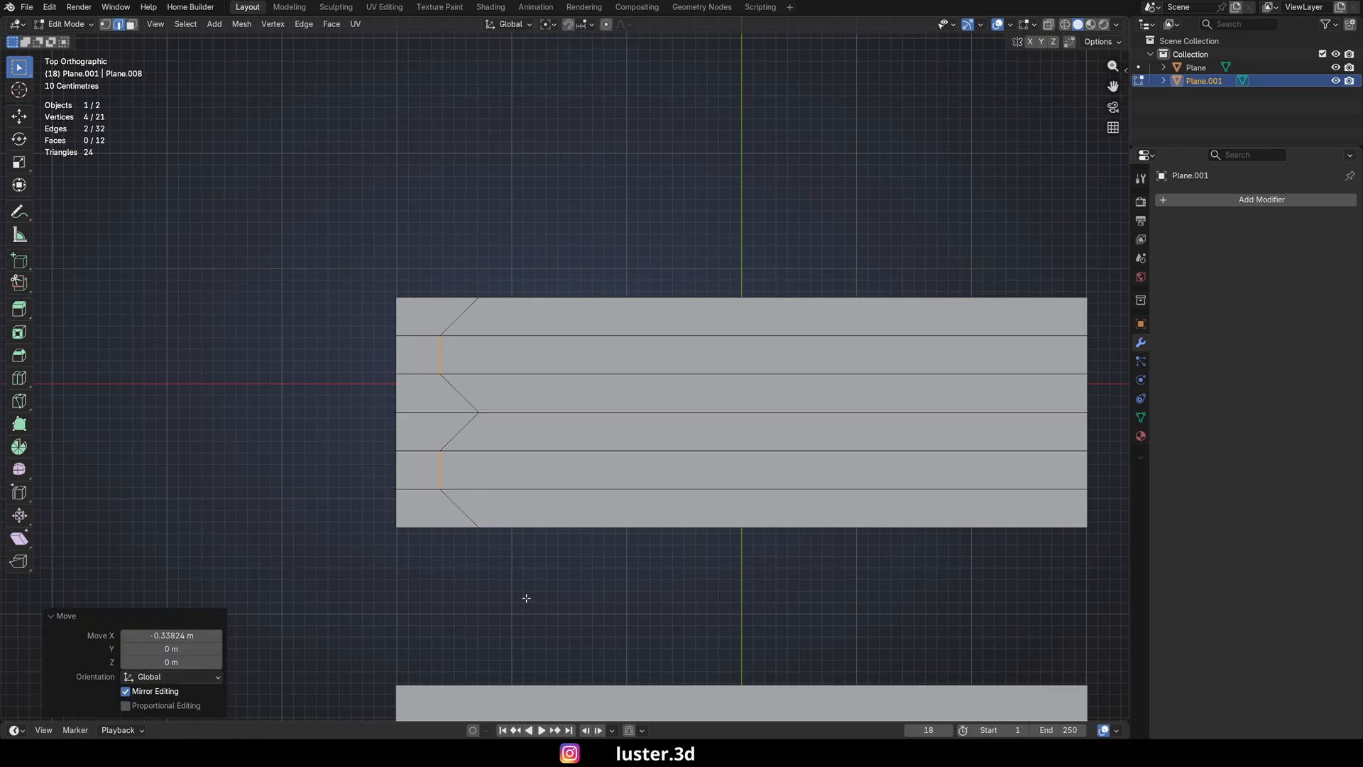
- Knife a straight vertical line from the plane's lower edge to its upper edge through the zigzag's three right-hand points
key("alt+a")
left_click(479, 527)
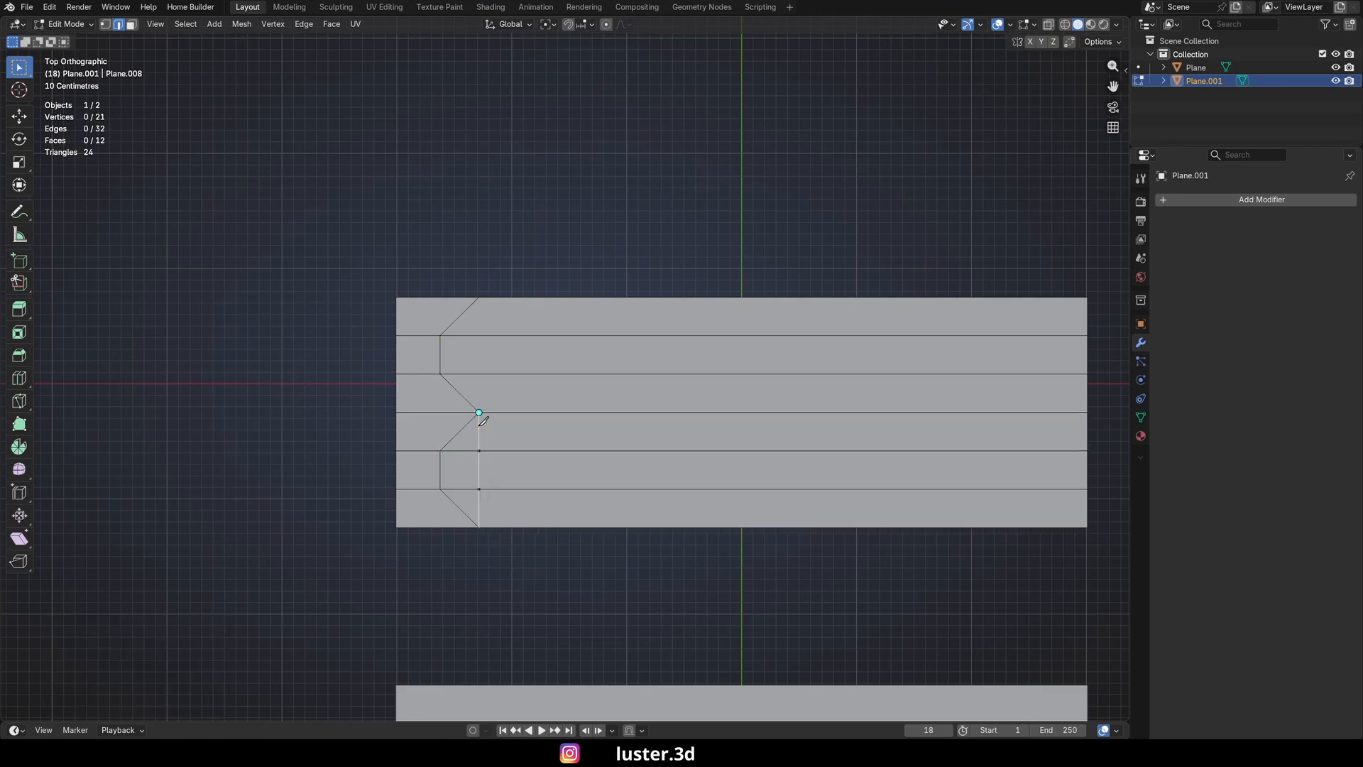
left_click(480, 298)
key("Return")
- Dissolve the four horizontal edge lines beyond the two inset squares, keeping only the centre line across the plane
key("alt+a")
left_click(502, 341)
left_click(498, 371, "shift")
left_click(465, 371, "shift")
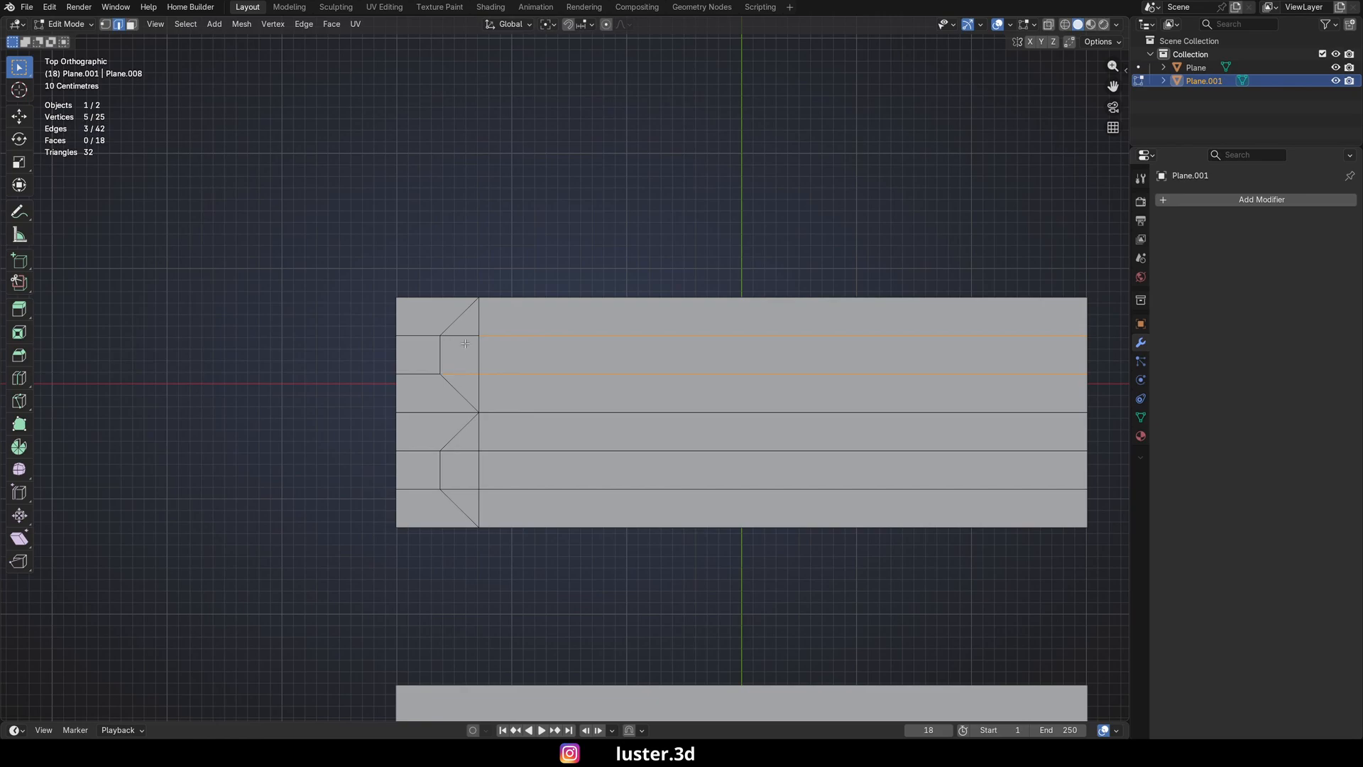
left_click(497, 451, "shift")
left_click(458, 451, "shift")
left_click(458, 489, "shift")
left_click(497, 489, "shift")
key("x")
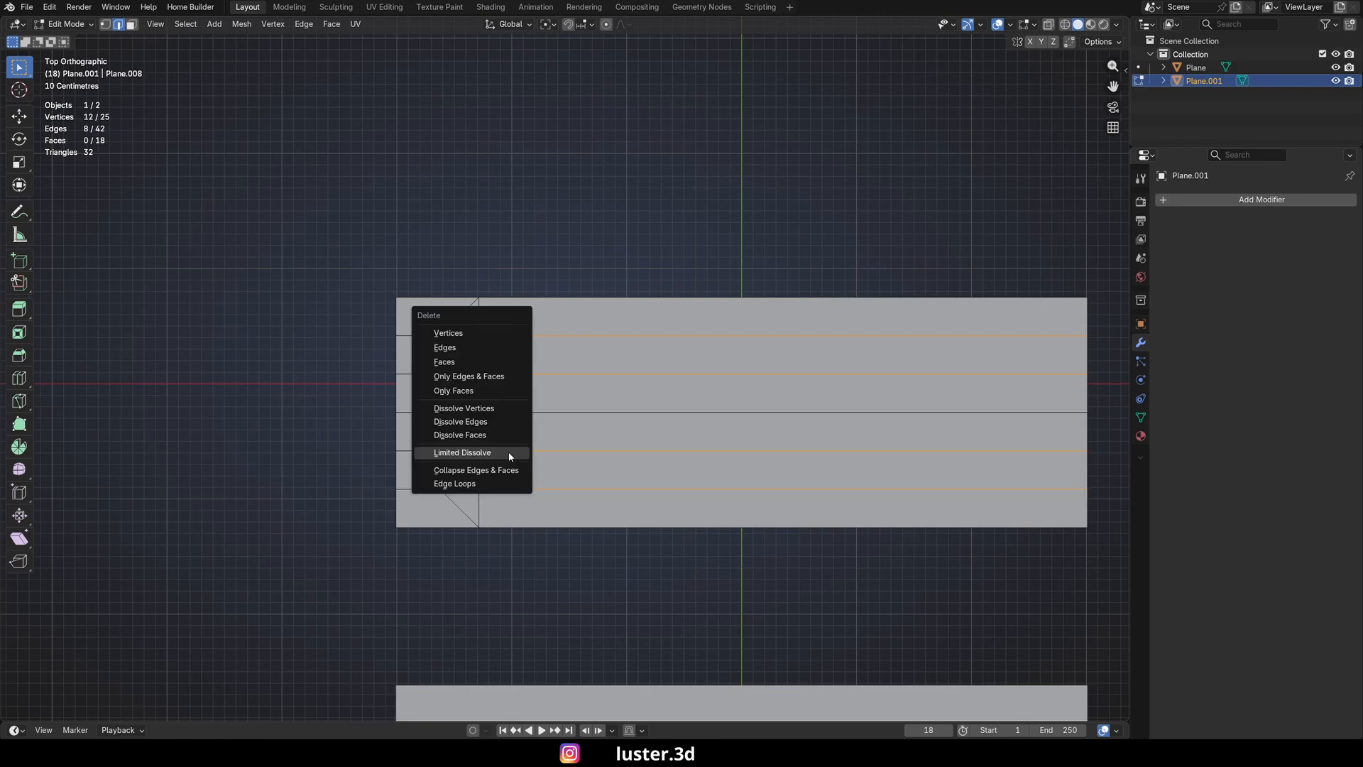
left_click(492, 427)
middle_click_drag(486, 477, 449, 485, "shift")
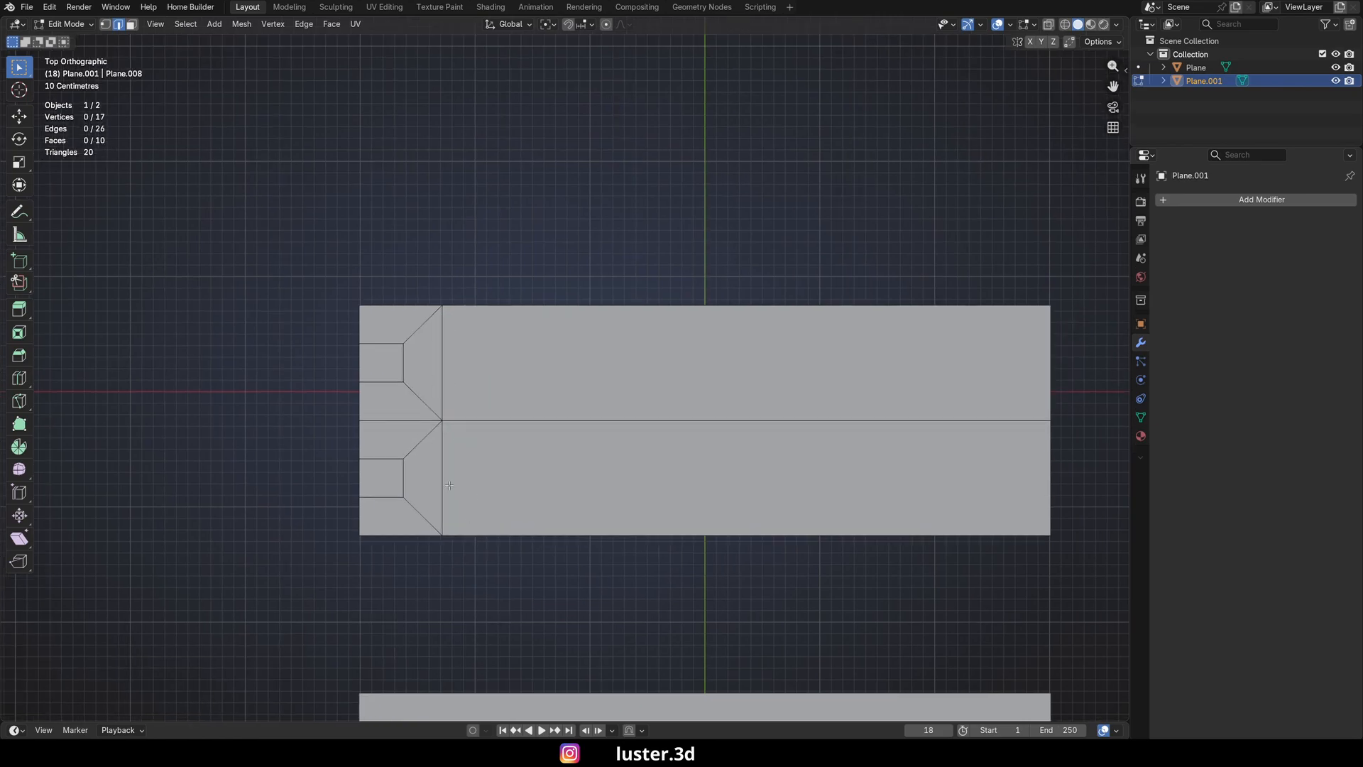
- Add two vertical loop cuts across Plane.001, spaced just right of the funnel-shaped reduction
middle_click_drag(516, 441, 494, 438, "shift")
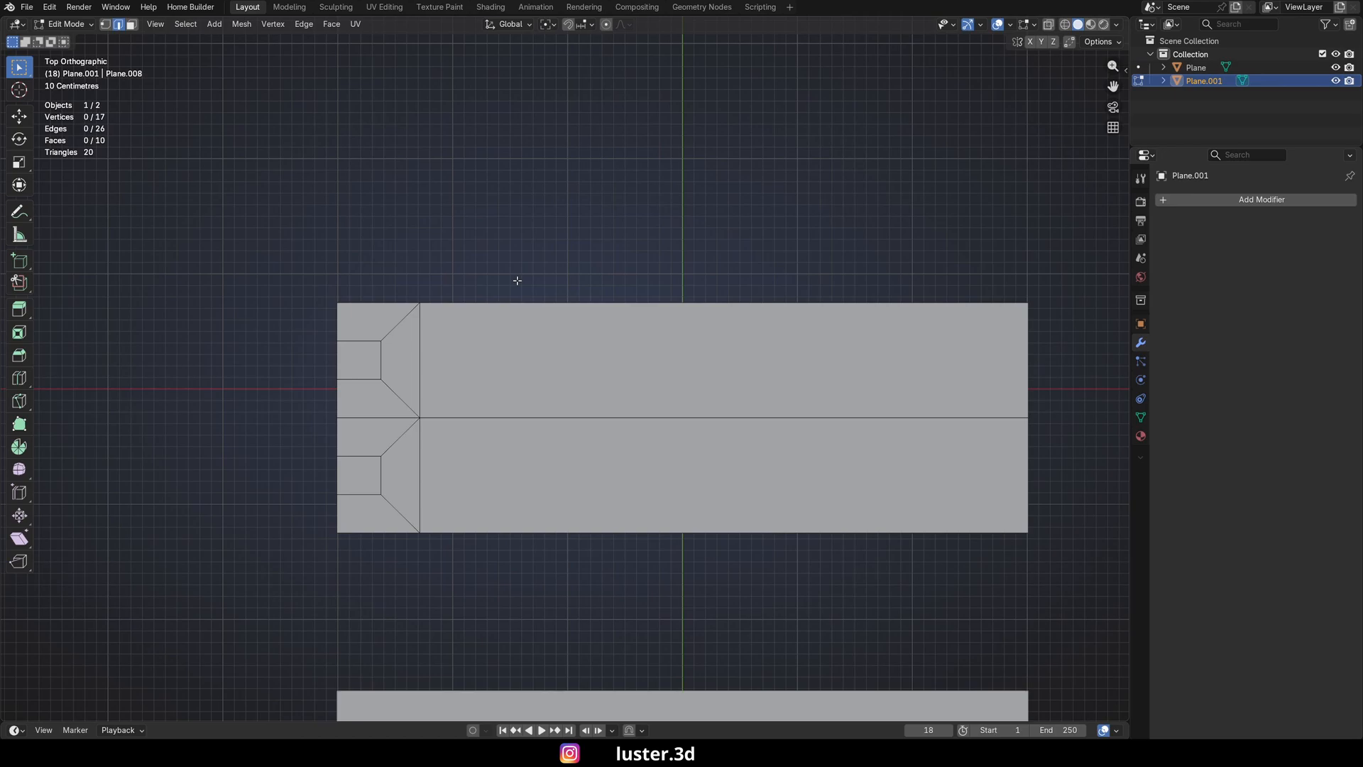
key("ctrl+r")
scroll(436, 360, "down", 1)
left_click(461, 333)
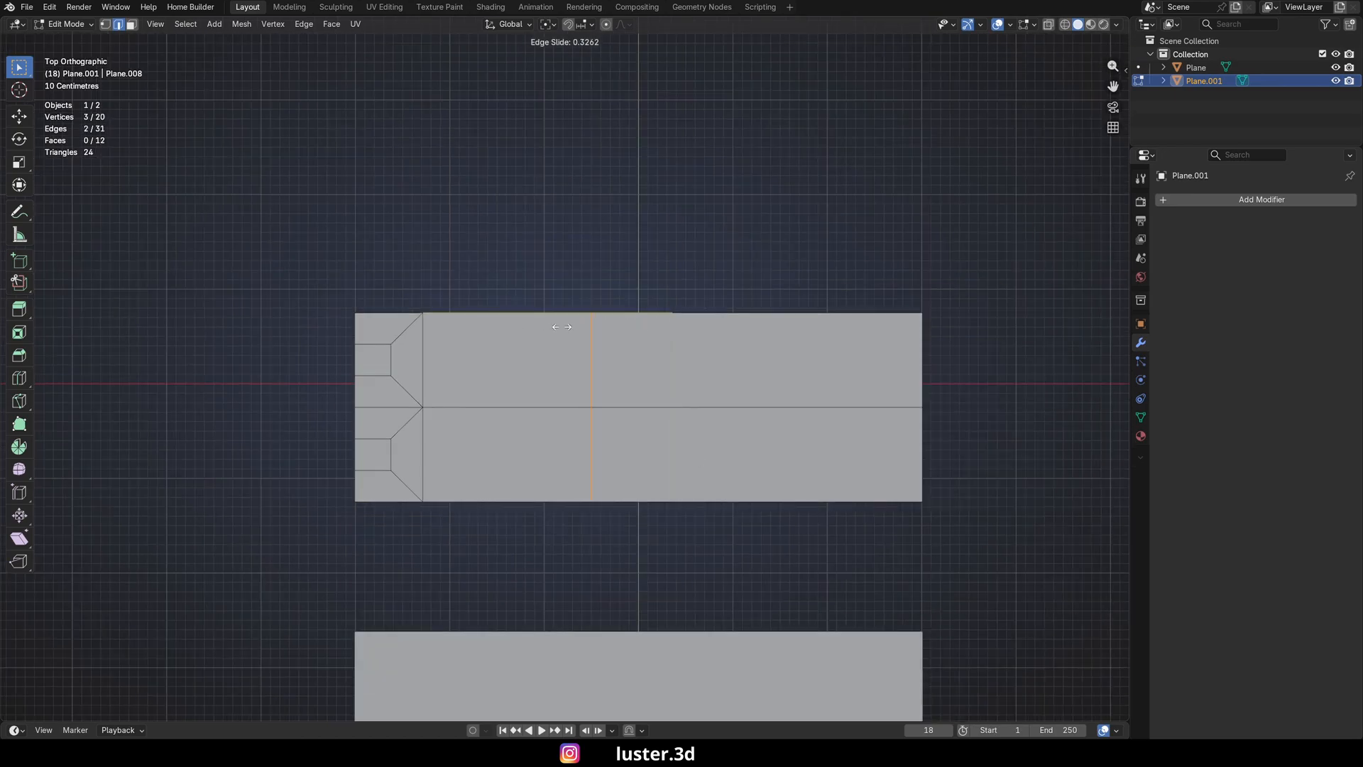
left_click(465, 330)
key("ctrl+r")
left_click(441, 328)
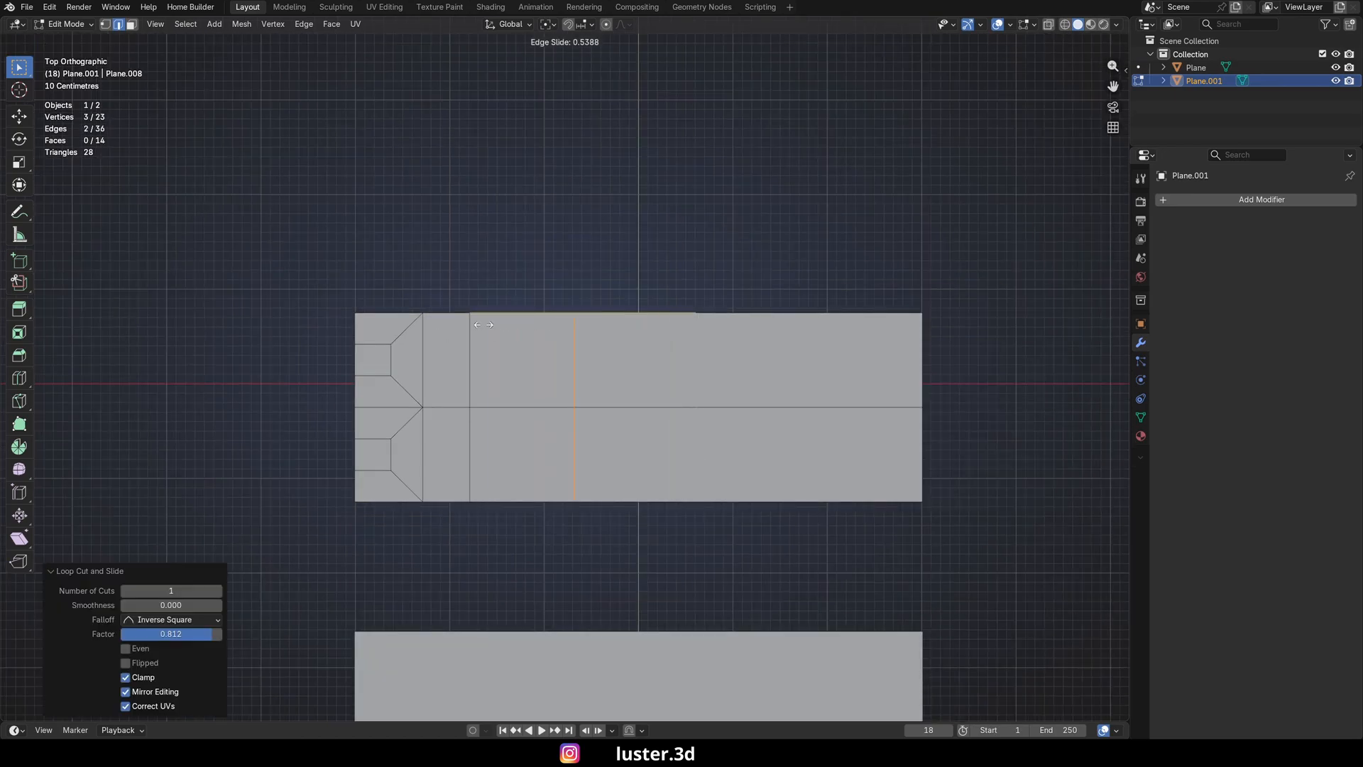
left_click(434, 326)
left_click(484, 298)
- Knife a diagonal from the first added loop's crossing with the centre line toward the second loop's upper end
scroll(482, 386, "up", 1)
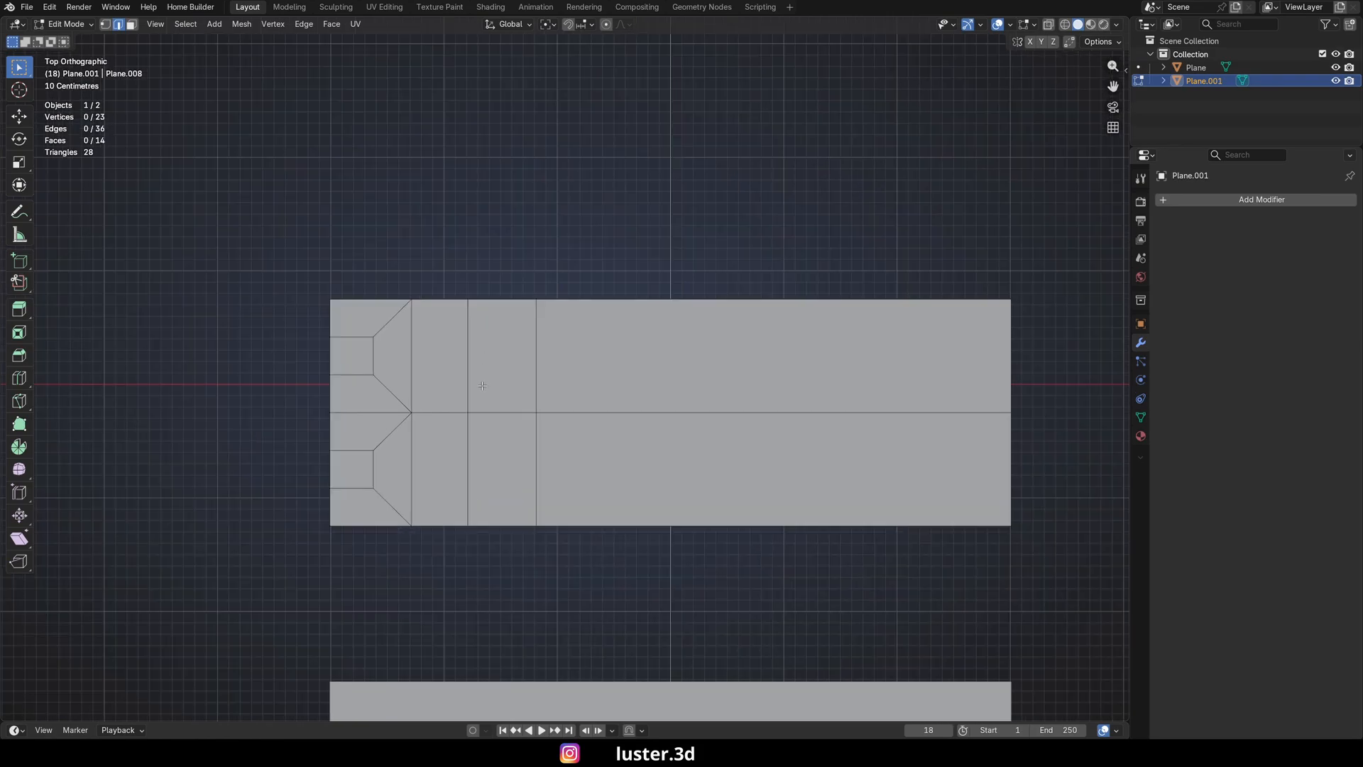
scroll(482, 386, "up", 1)
key("k")
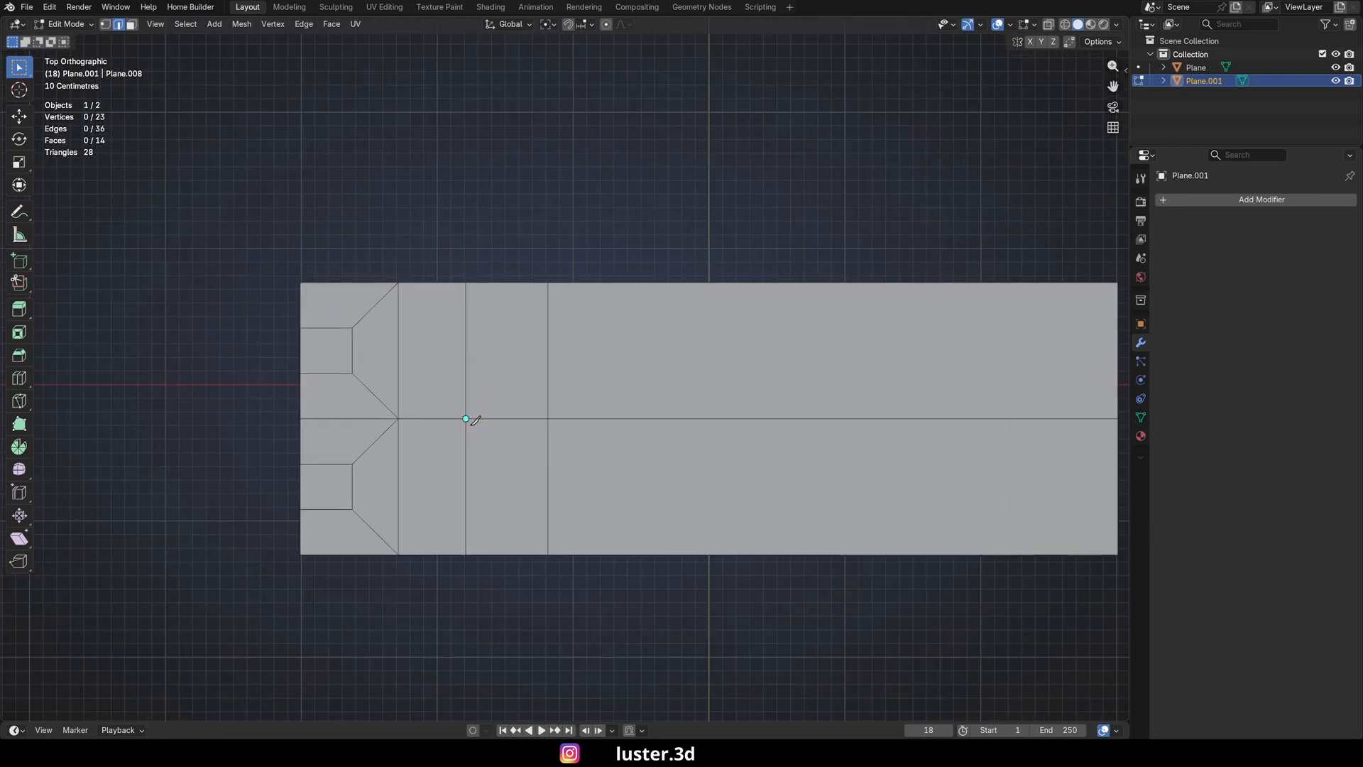
left_click(466, 419)
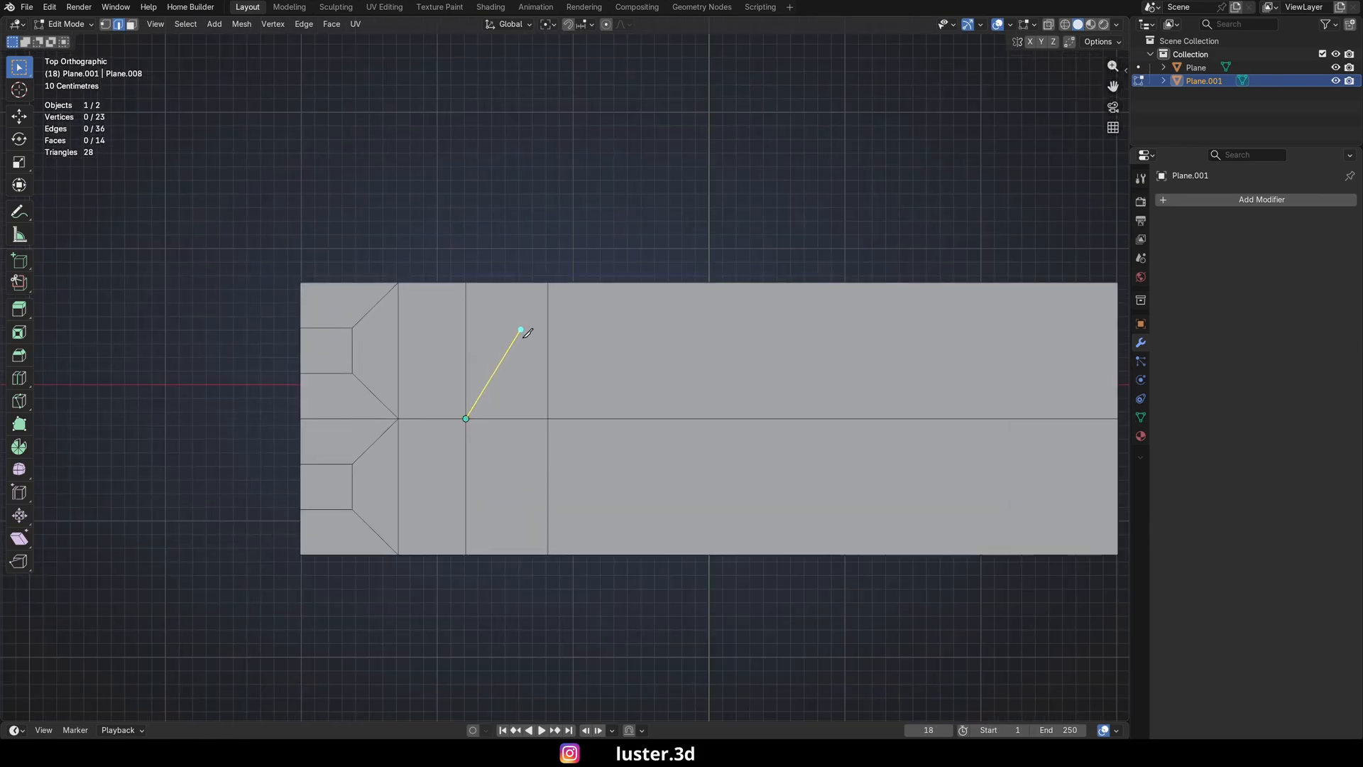
left_click(577, 225)
key("Return")
- Dissolve the centre-line edges beyond the first added loop together with that loop's upper segment
left_click(596, 424)
left_click(519, 419, "shift")
left_click(469, 368, "shift")
key("x")
left_click(470, 368)
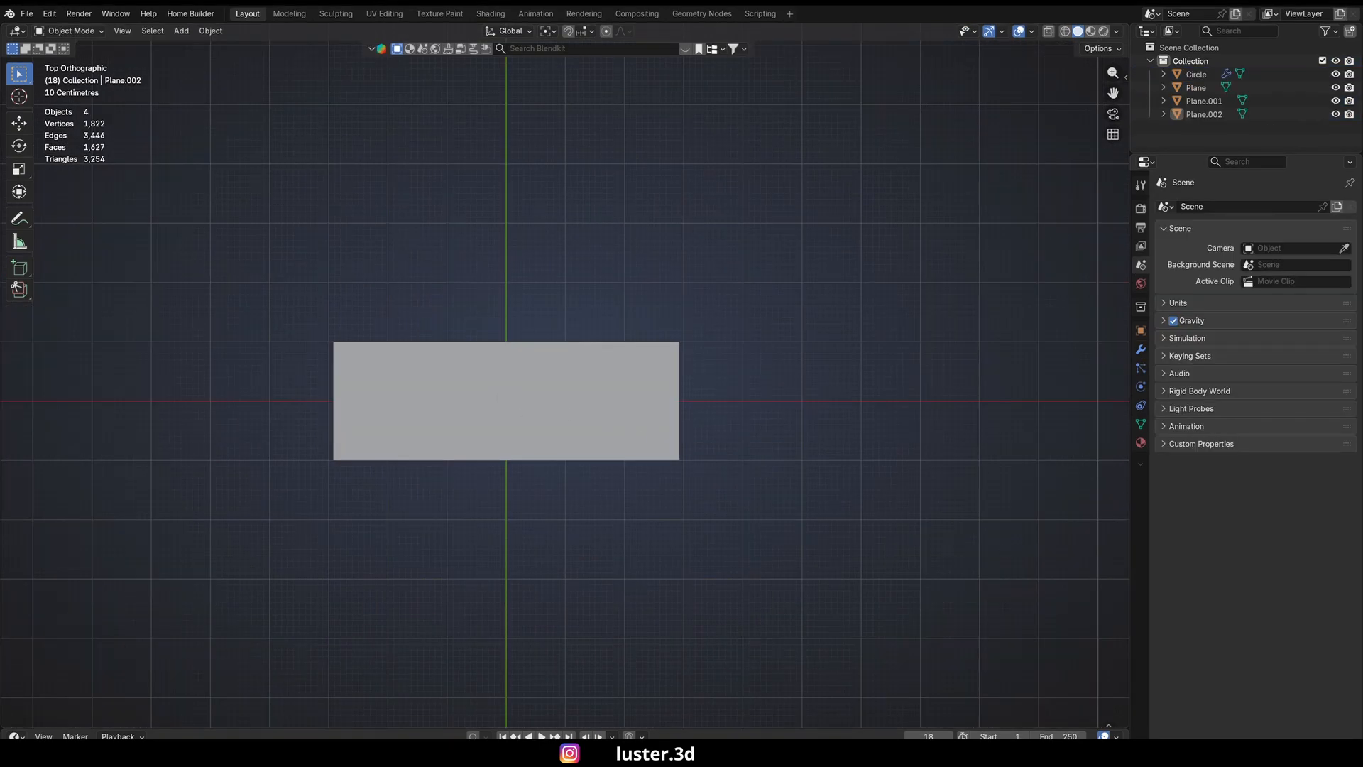
- Add a vertical loop cut to Plane.002 and slide it close to the plane's left end
middle_click_drag(505, 437, 577, 419, "shift")
scroll(575, 419, "up", 1)
left_click(573, 421)
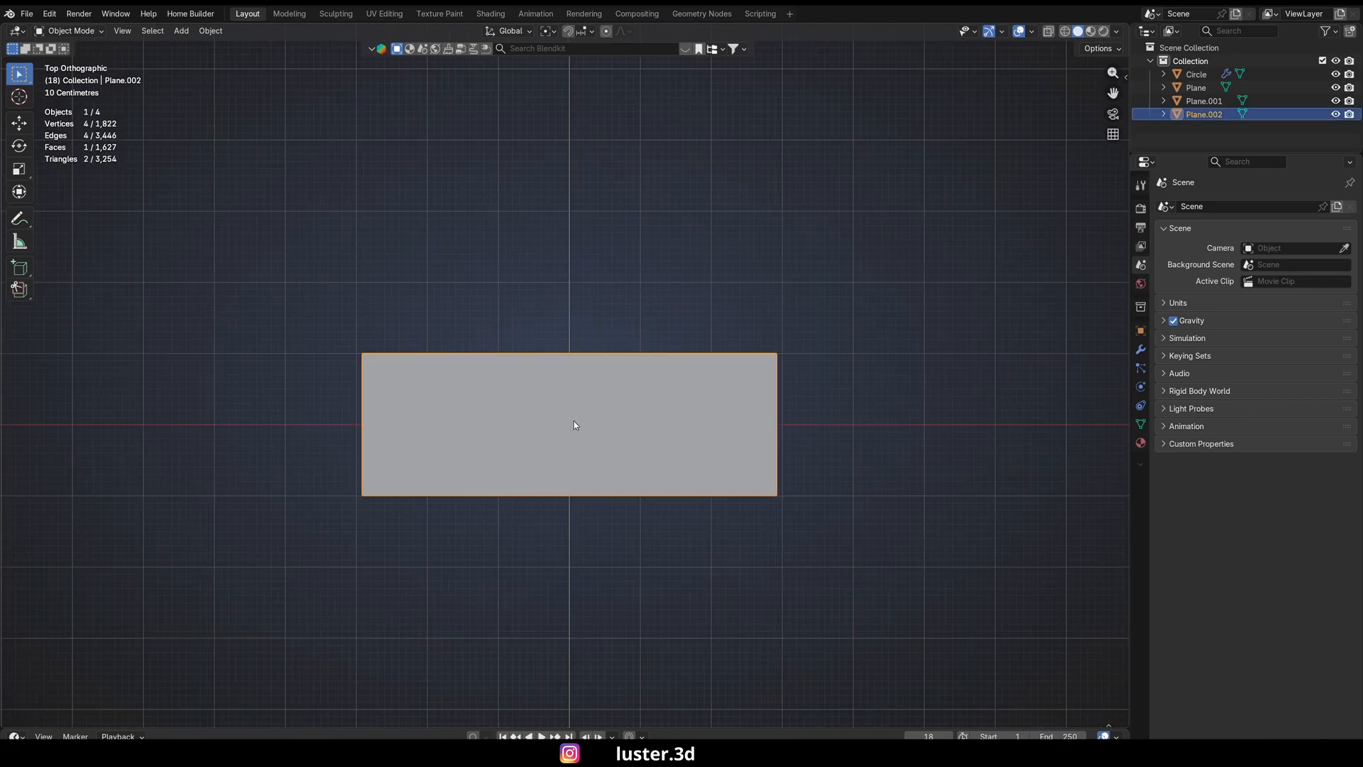
key("Tab")
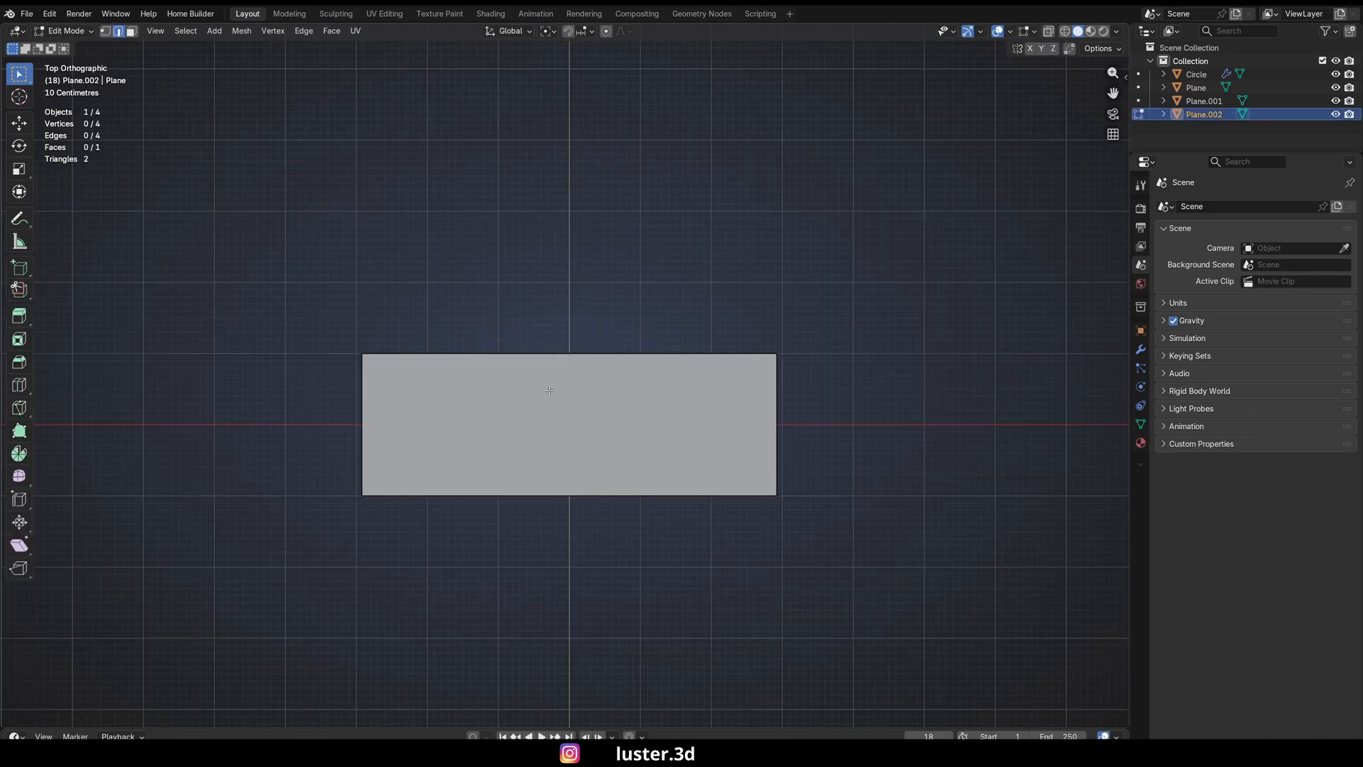
middle_click_drag(549, 390, 616, 390, "shift")
scroll(625, 419, "up", 1)
key("ctrl+r")
left_click(643, 347)
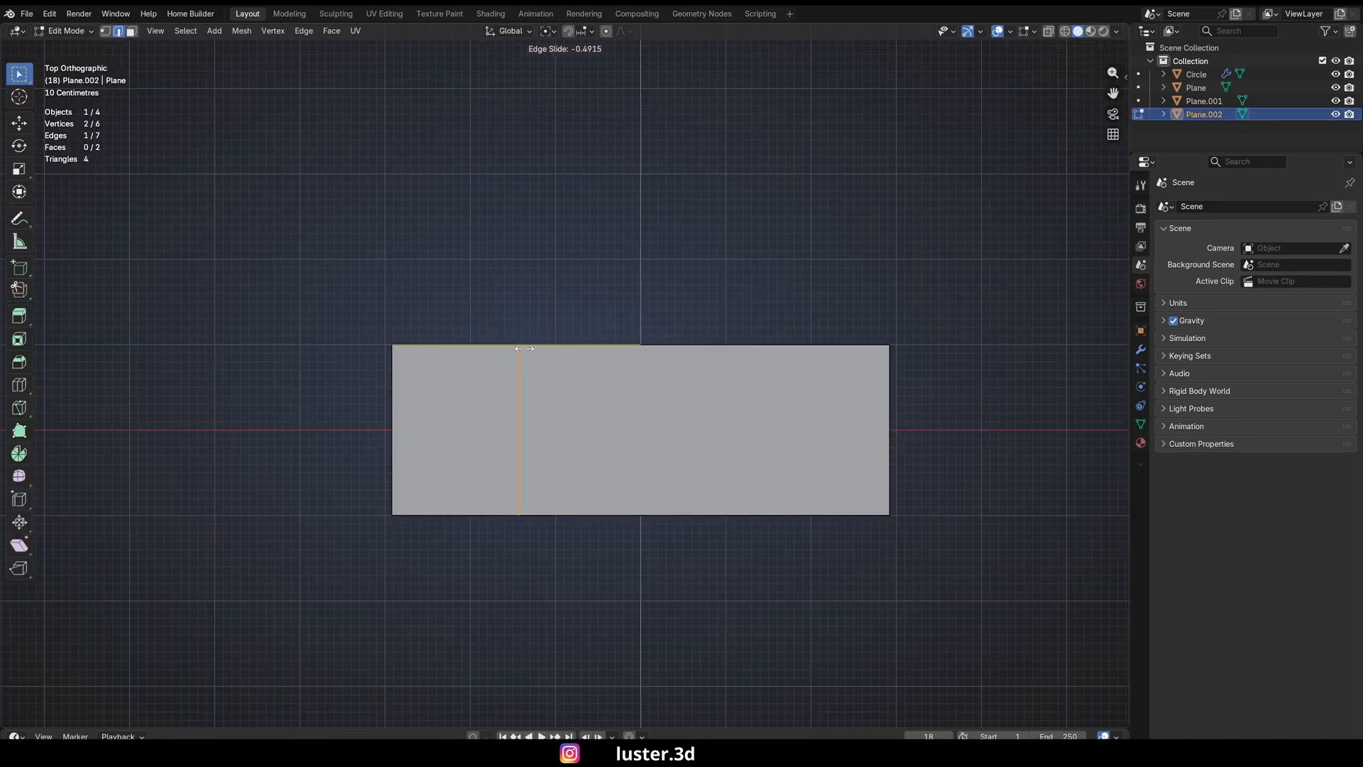
left_click(473, 345)
left_click(542, 302)
- Add a centred horizontal loop cut across Plane.002
key("ctrl+r")
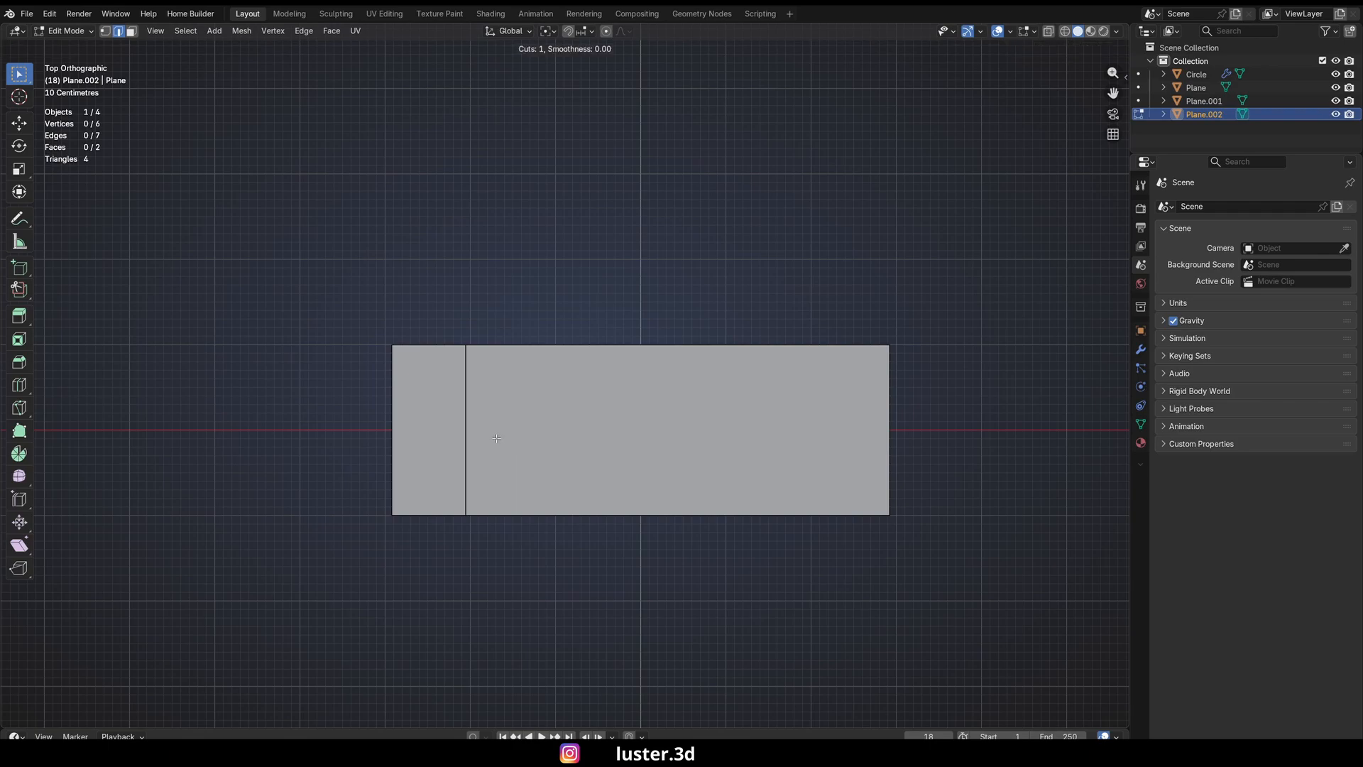
left_click(473, 426)
right_click(480, 431)
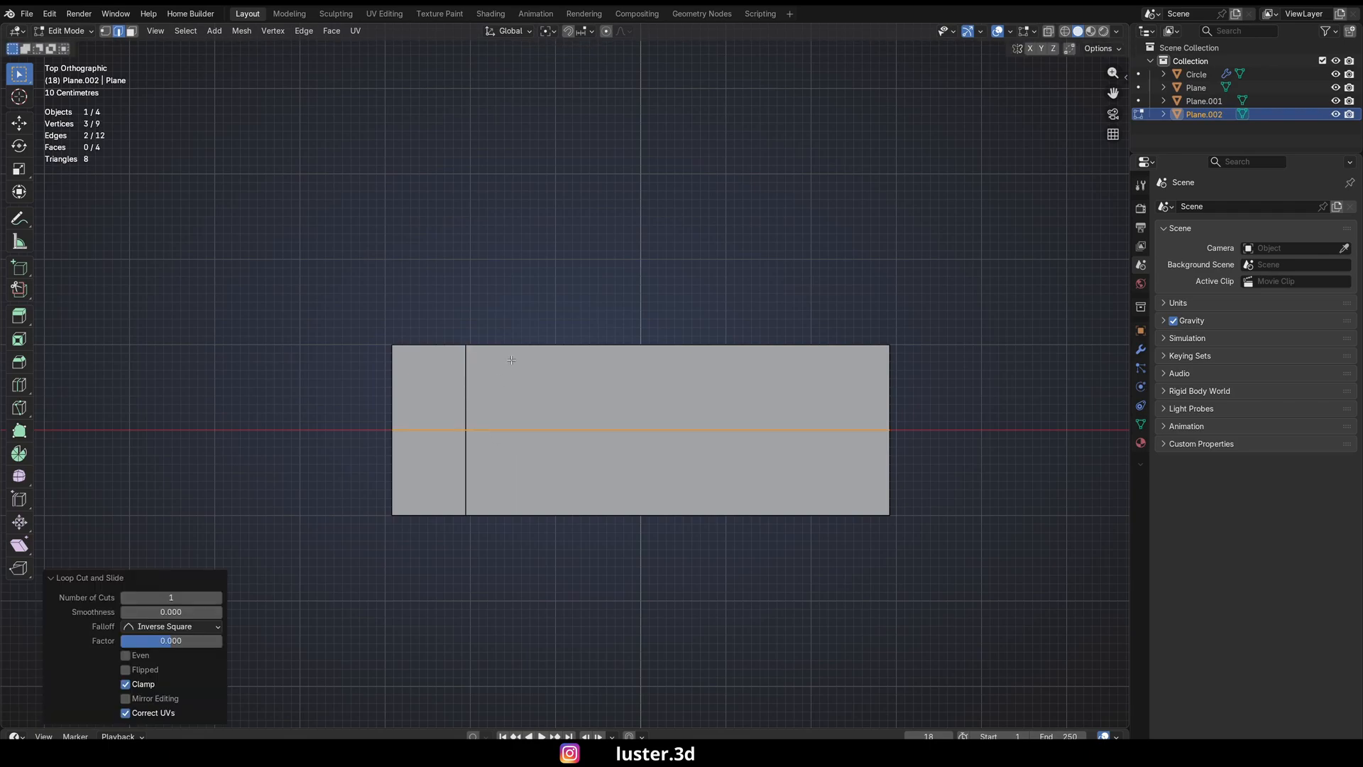
left_click(557, 271)
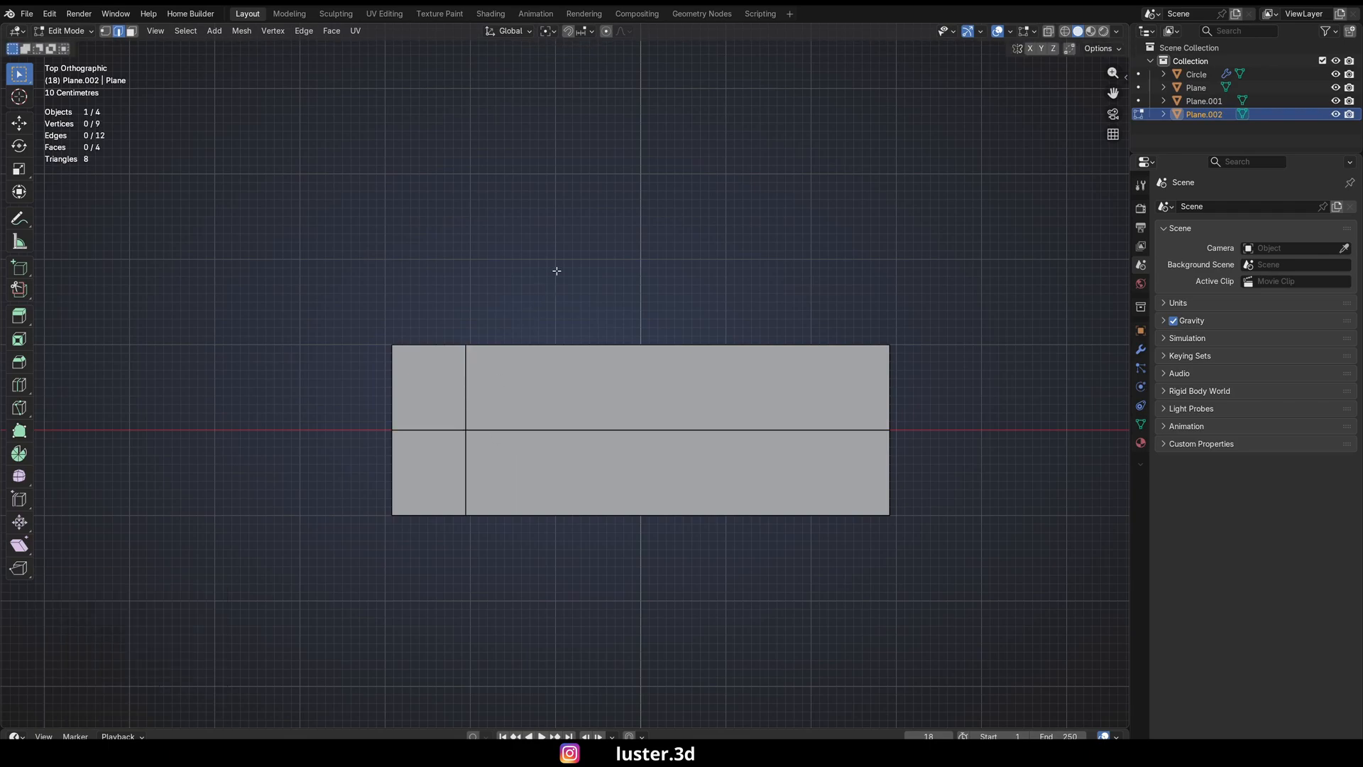
- Dissolve the short horizontal edge between the vertical cut and the plane's left end
left_click(451, 431)
key("x")
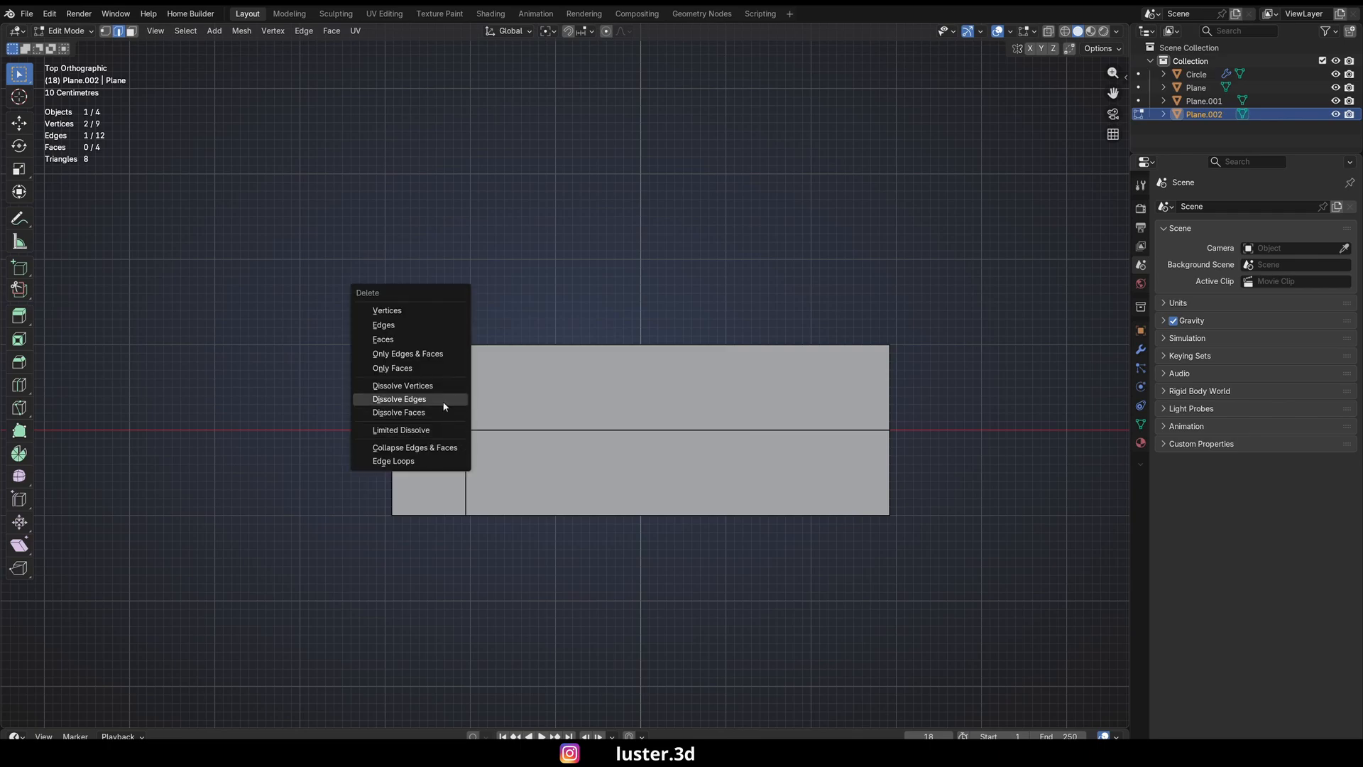
left_click(445, 400)
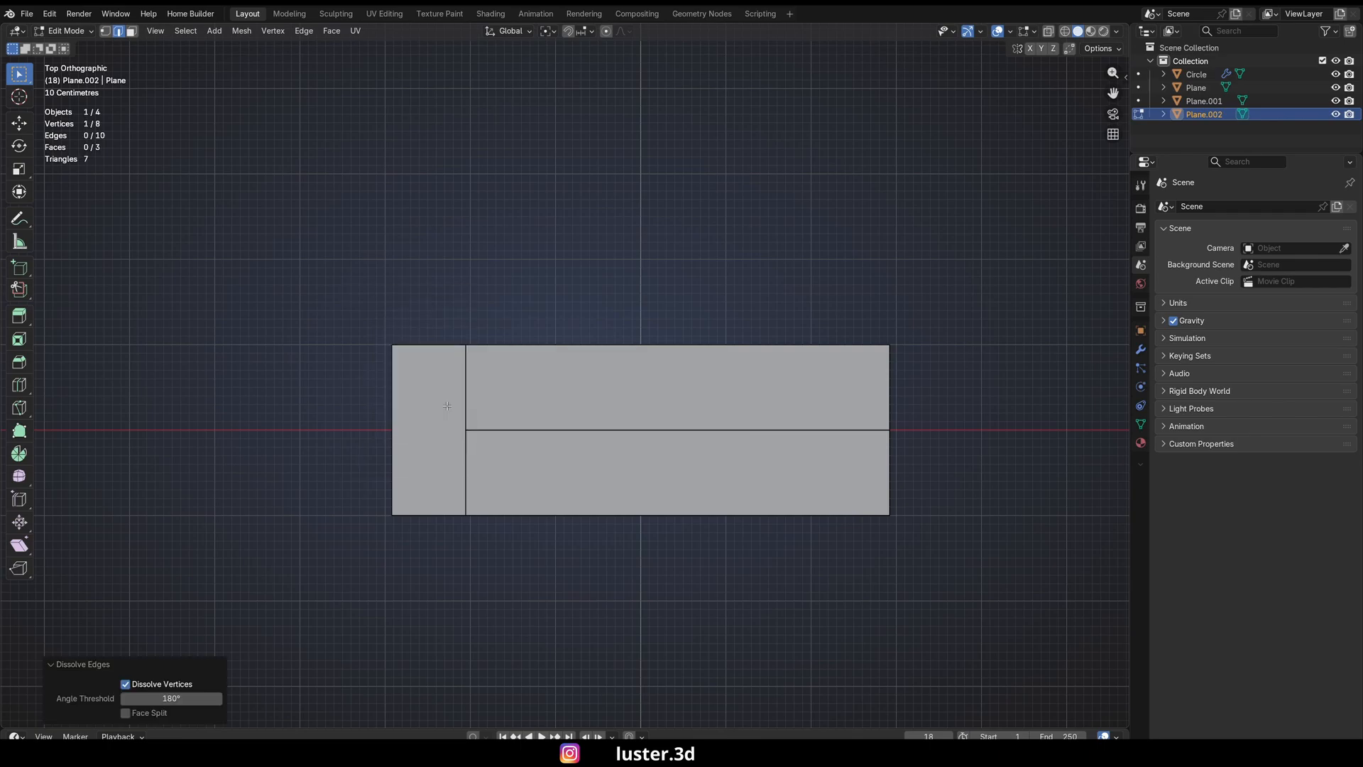
- Knife a diagonal from the junction of the vertical and horizontal edges to the plane's upper-left corner
key("k")
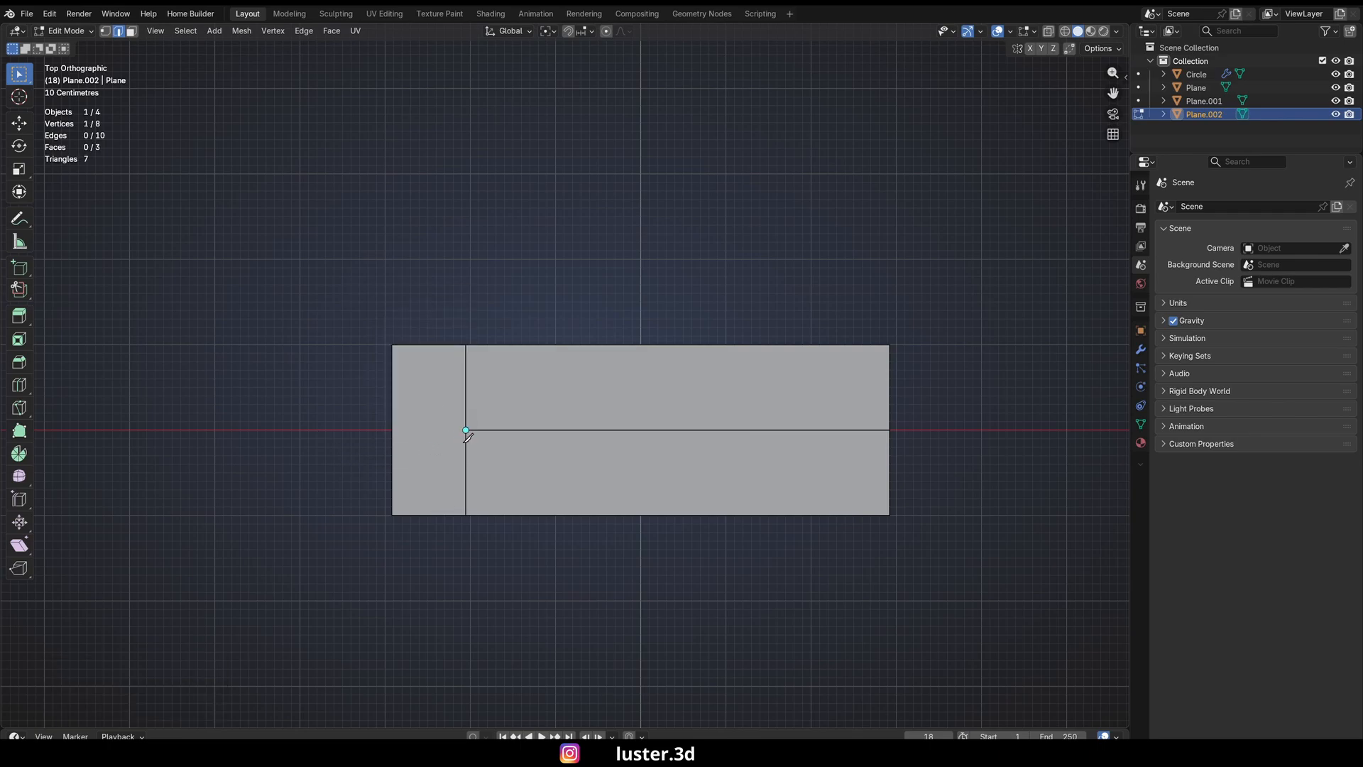
left_click(466, 430)
left_click(392, 515)
key("ctrl+z")
left_click(466, 431)
left_click(393, 347)
key("Return")
- Dissolve the vertical edge segment above the junction with the diagonal
left_click(472, 392)
key("x")
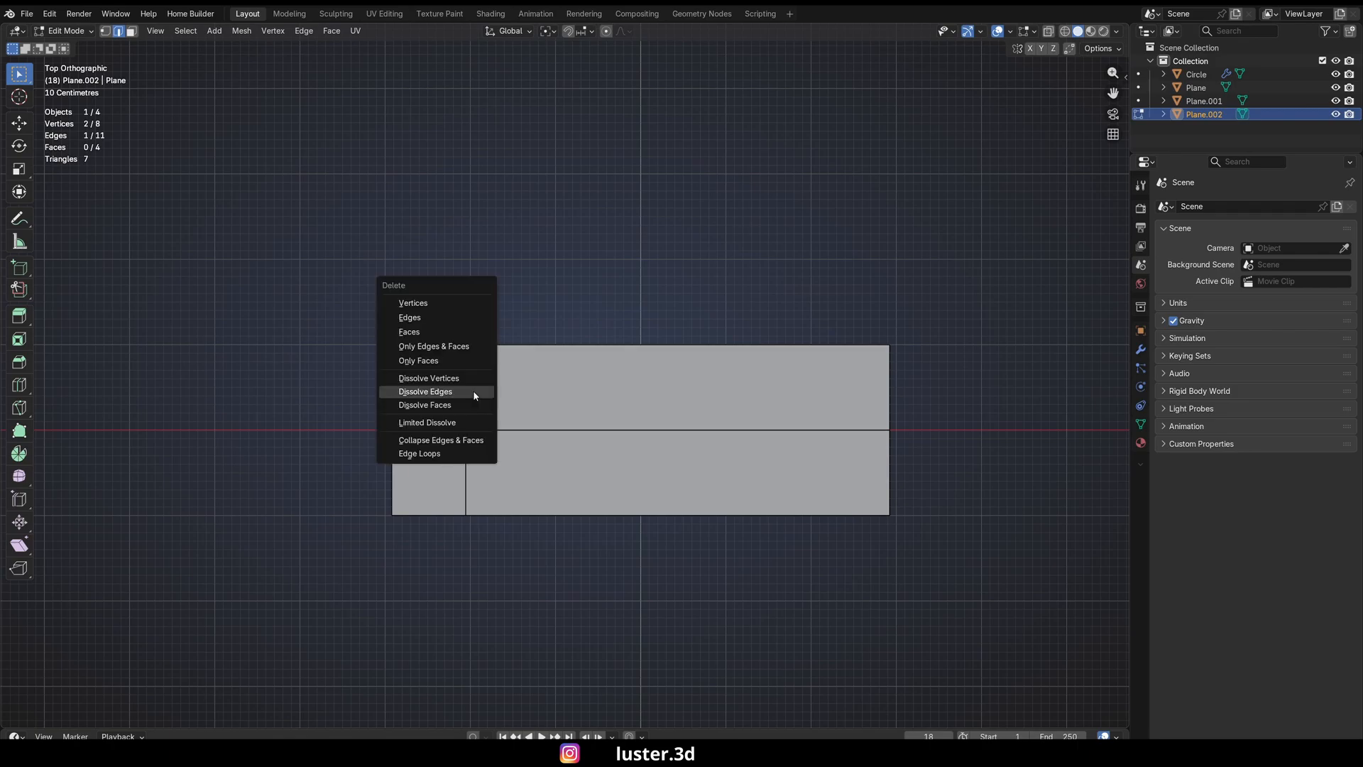
left_click(473, 390)
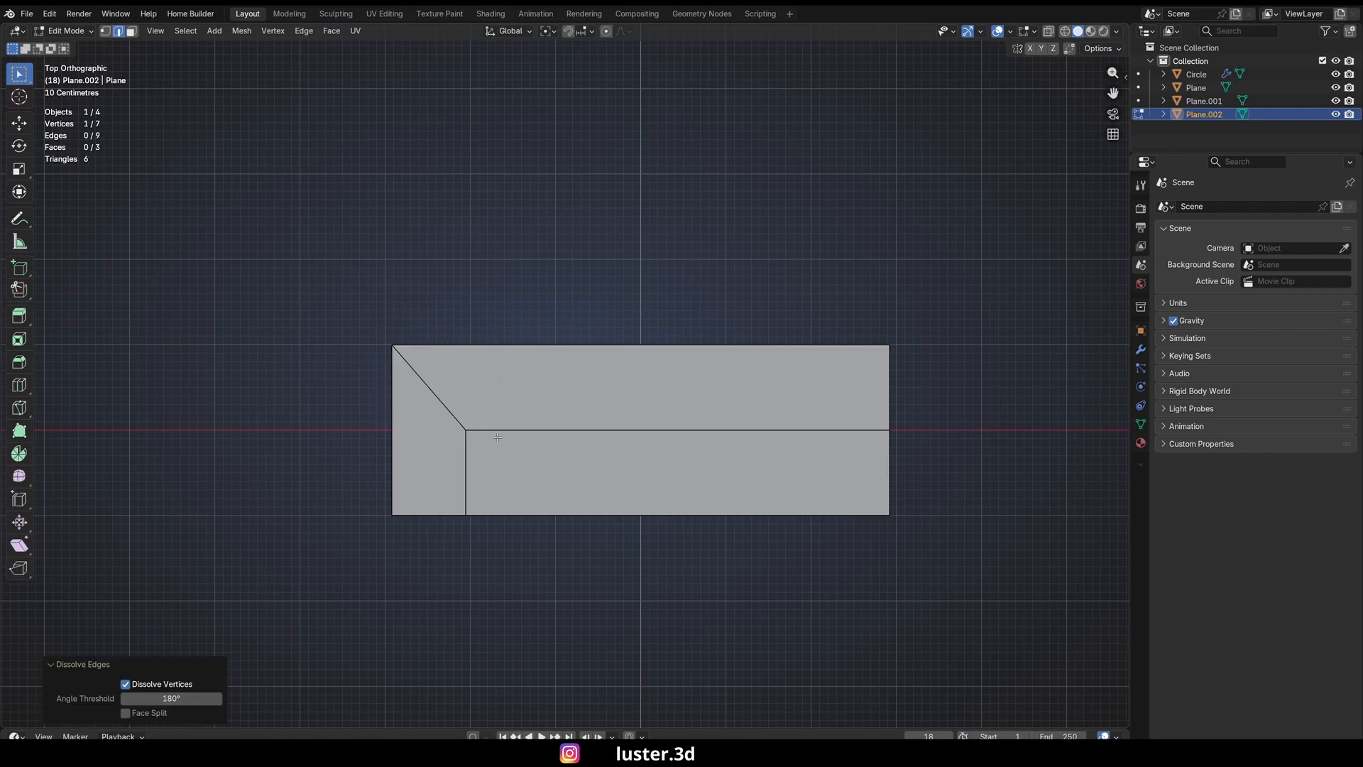
- Examine Plane.002's corner reduction in perspective, comparing the plain surface with its edit-mode topology
scroll(497, 437, "down", 2)
middle_click_drag(498, 437, 450, 387)
key("Tab")
key("Tab")
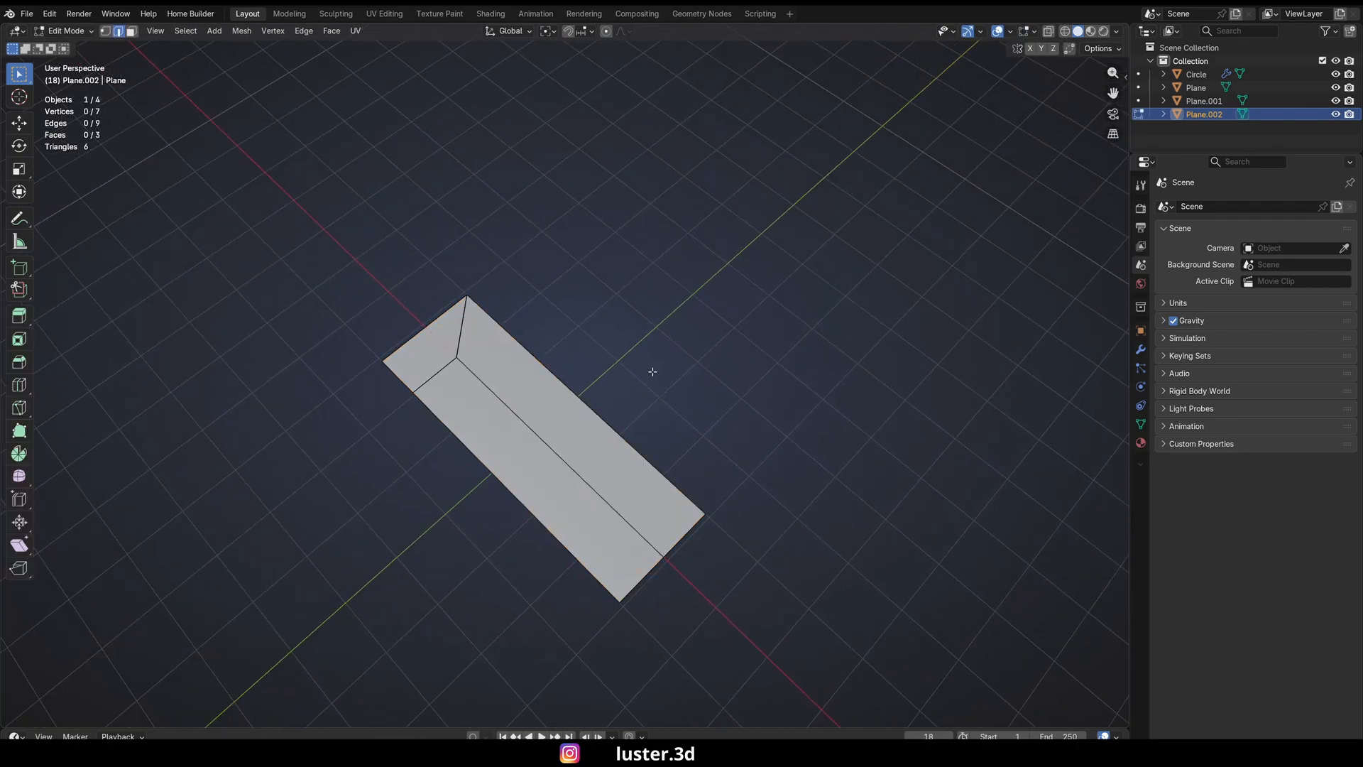
scroll(529, 402, "up", 3)
middle_click_drag(538, 403, 525, 402)
scroll(525, 401, "down", 4)
key("KP_7")
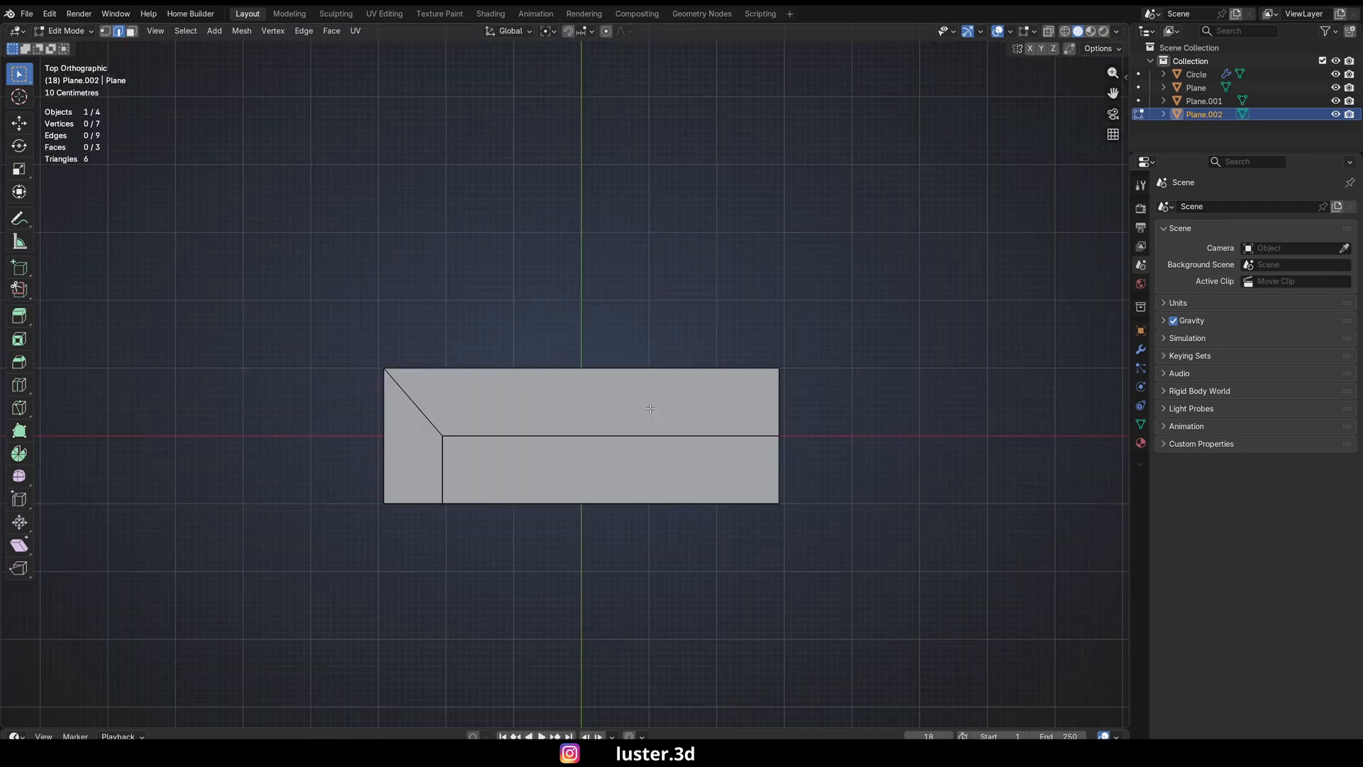
- Add a loop cut across both long strips of Plane.002, slid to factor -0.770 near the diagonal reduction
key("ctrl+r")
left_click(609, 437)
left_click(519, 445)
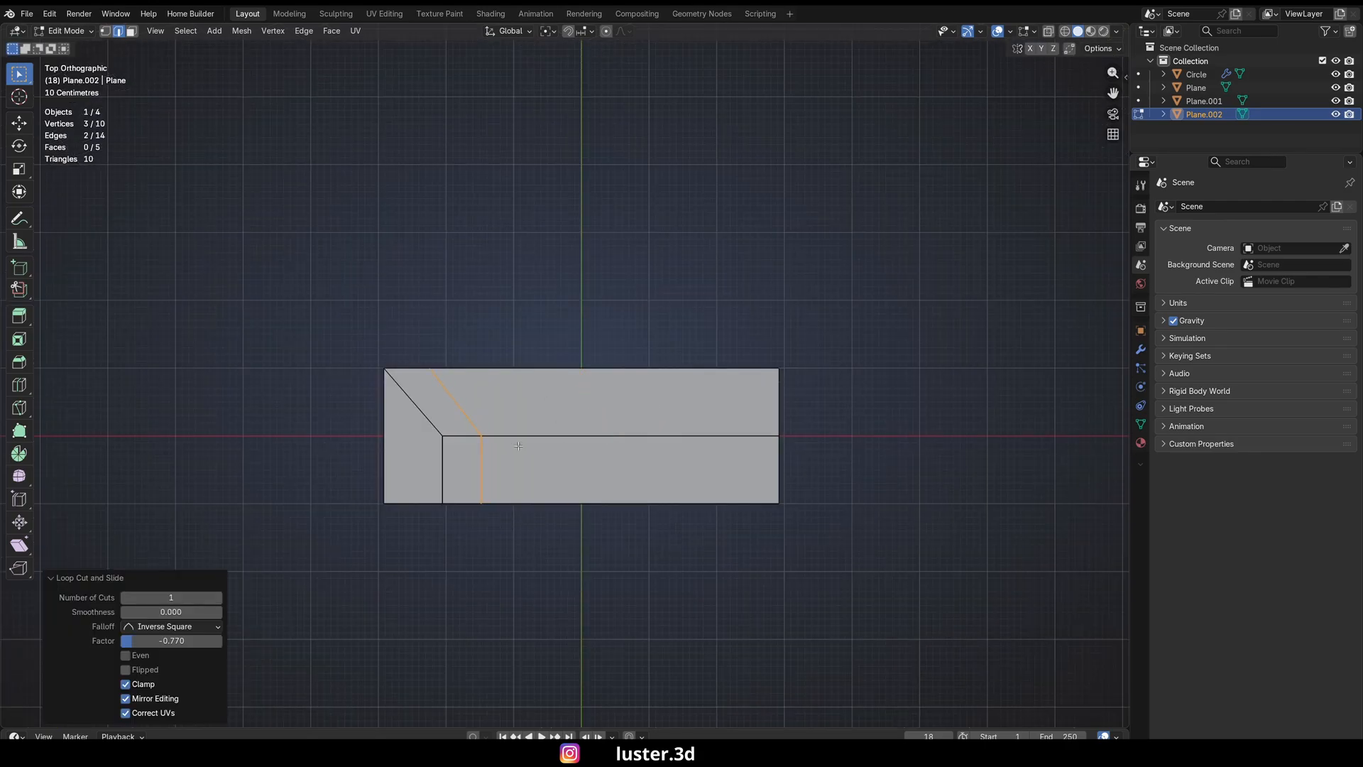
- Straighten the new loop by scaling it to 0 along X, and move it right along X
key("s")
key("x")
key("0")
key("Return")
key("g")
key("x")
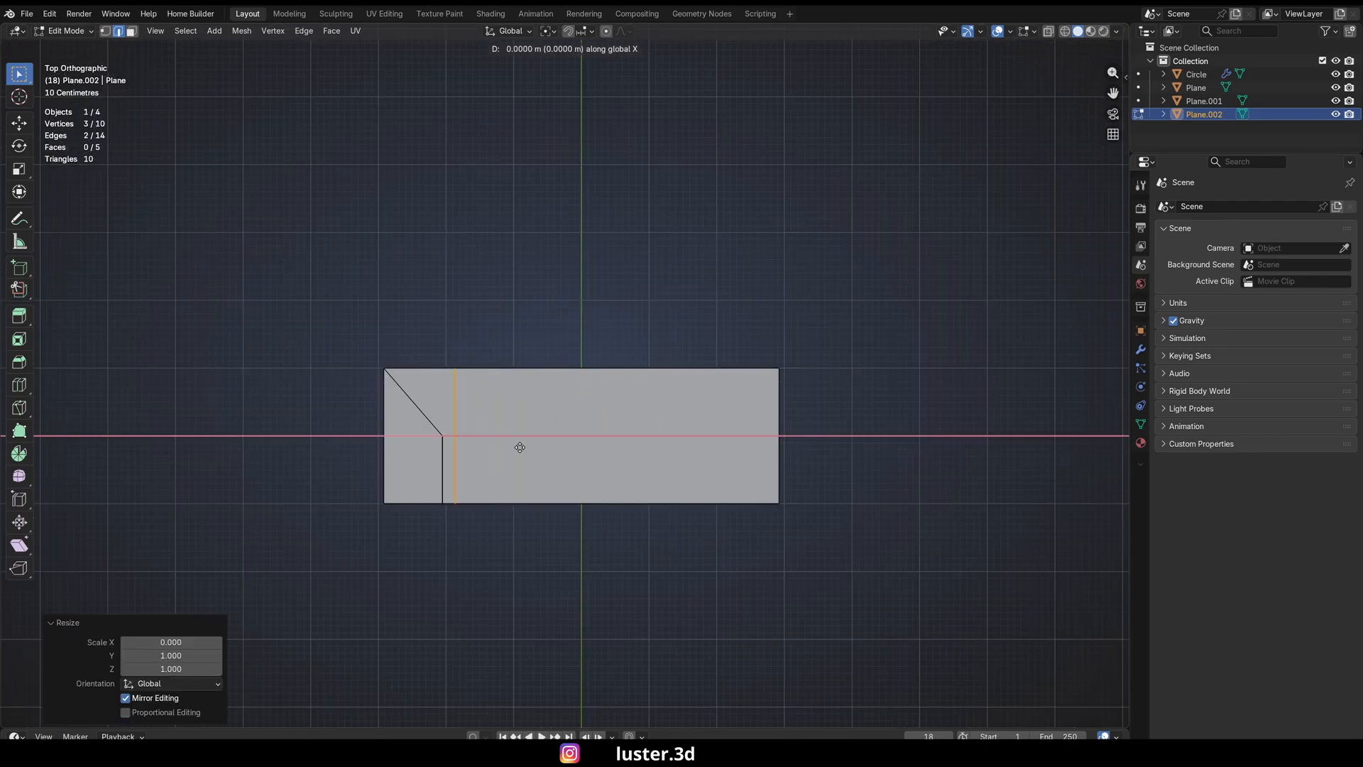
left_click(550, 449)
- Add a second vertical loop cut right of the straightened loop, slid to factor -0.754
key("ctrl+r")
left_click(610, 436)
left_click(518, 430)
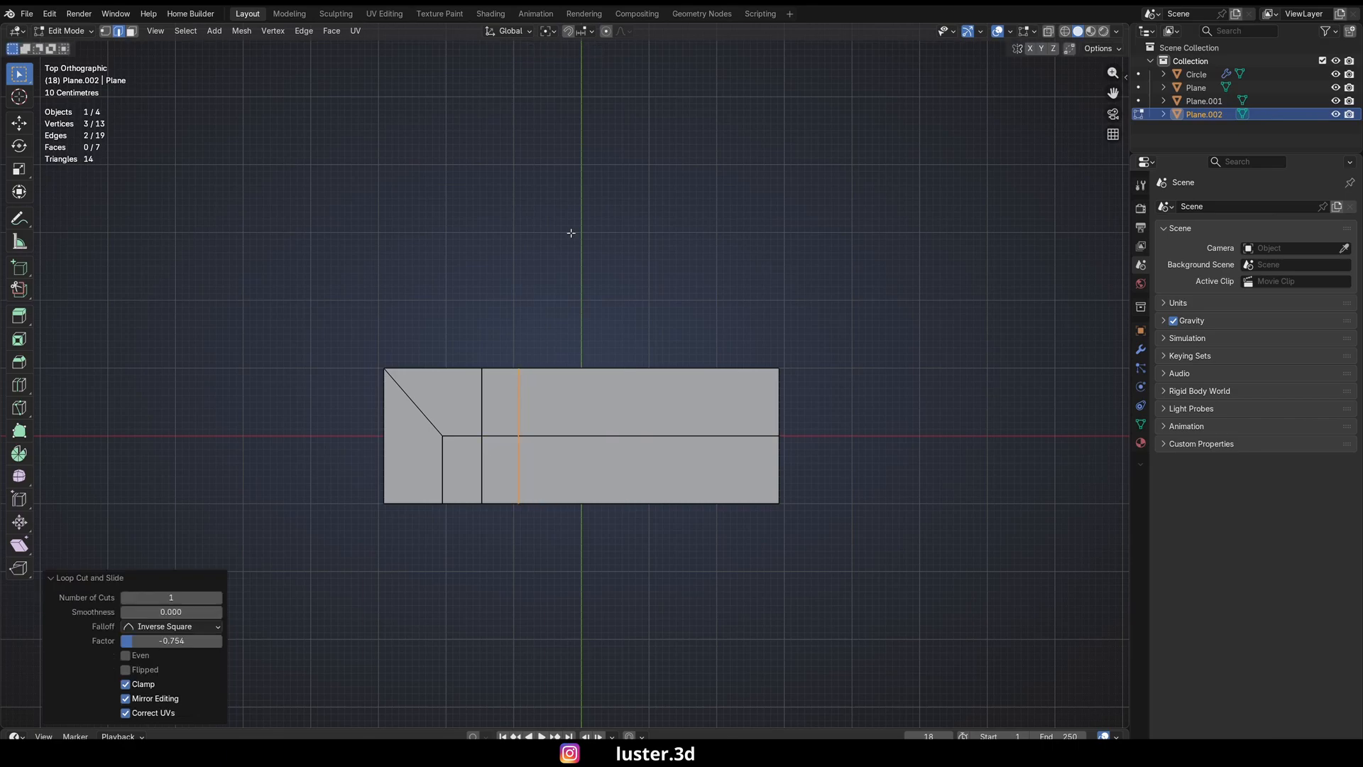
- Loop-cut the upper strip along its middle and dissolve the new loop's part left of the second vertical loop
key("ctrl+r")
left_click(529, 416)
right_click(529, 416)
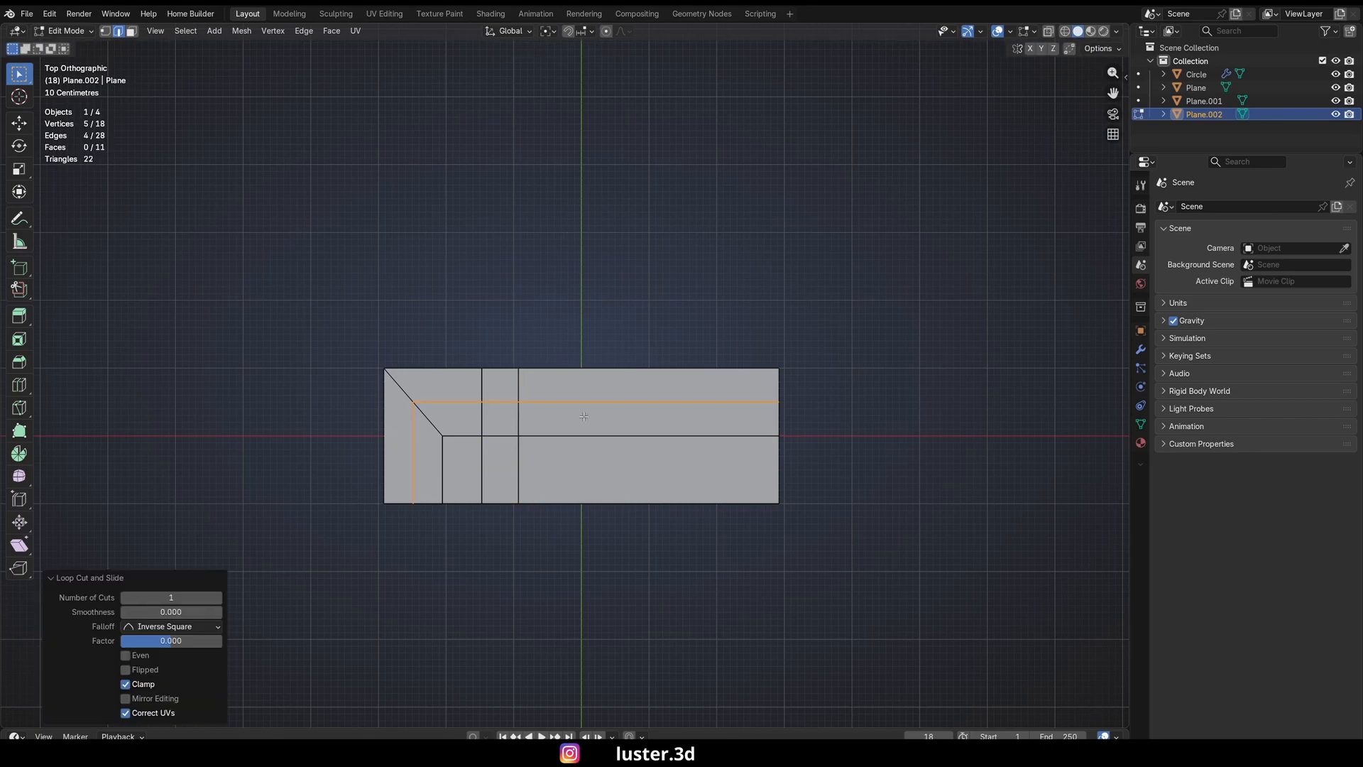
left_click(589, 412, "shift")
key("x")
left_click(589, 419)
- Knife a diagonal from the upper strip line's left end to the first vertical loop's top, and dissolve the vertical segment above it
key("k")
left_click(522, 403)
left_click(484, 371)
key("Return")
left_click(520, 386)
key("ctrl+x")
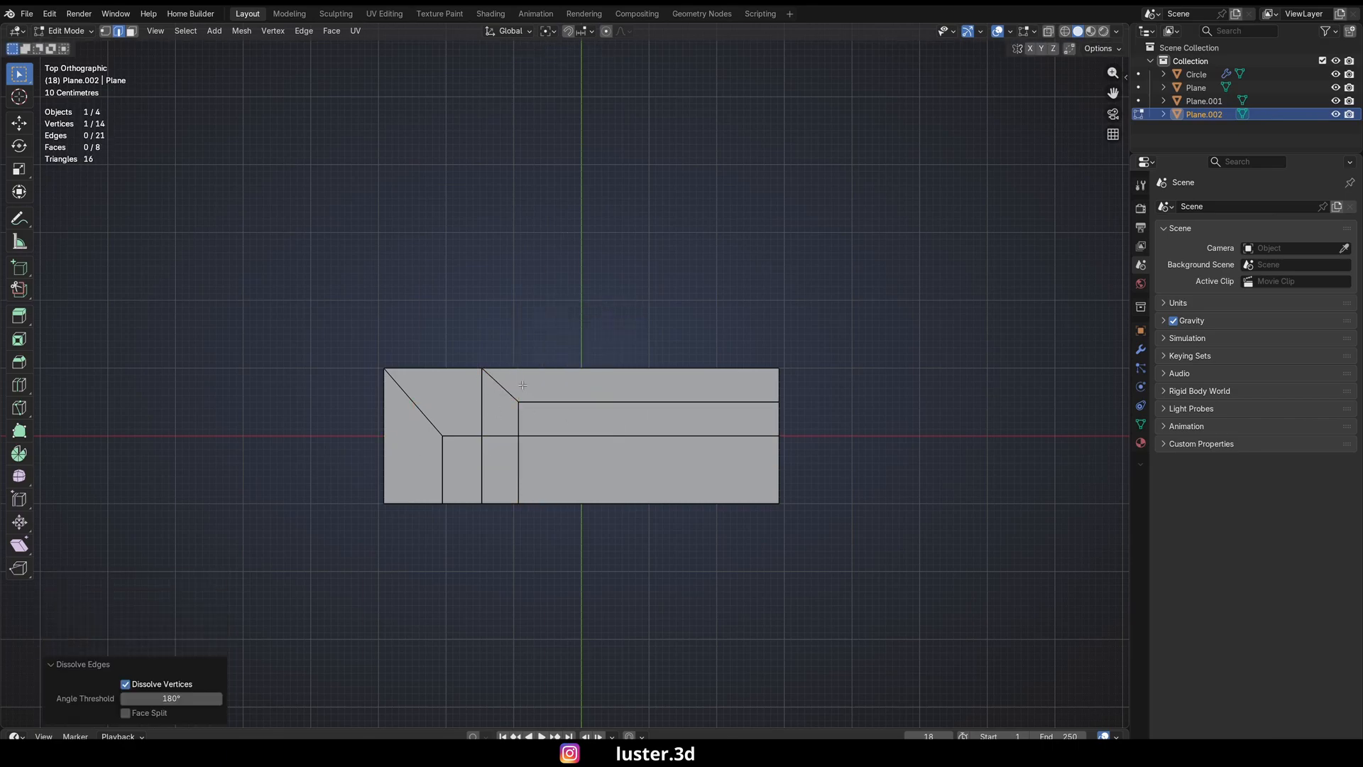
- Loop-cut the lower strip along its middle and dissolve the new loop's part left of the second vertical loop
key("ctrl+r")
left_click(521, 472)
right_click(521, 472)
left_click(590, 473, "shift")
key("ctrl+x")
- Knife a diagonal from the lower strip line's left end to the first vertical loop's bottom end
key("k")
left_click(519, 471)
left_click(482, 504)
key("Return")
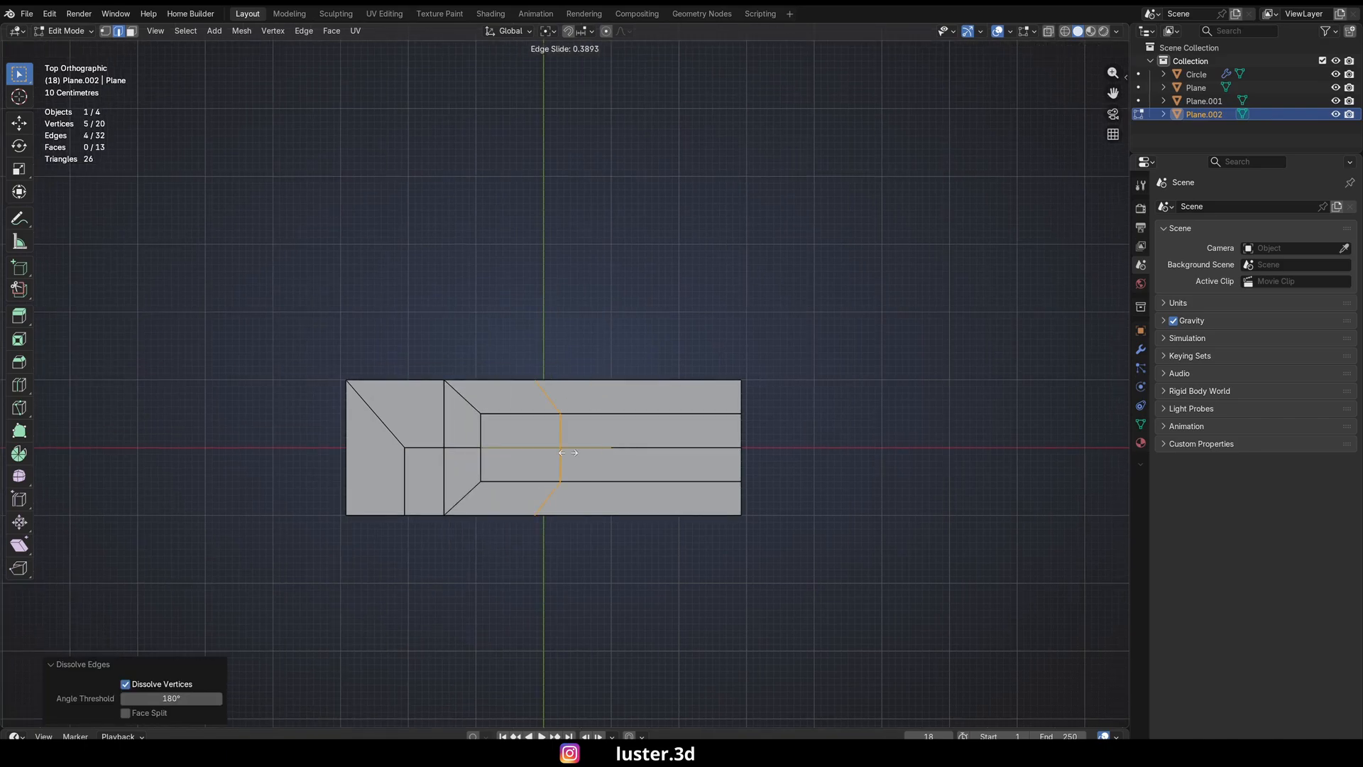
- Add a vertical edge loop right of the inner funnel, flatten it with an X scale of 0, and shift it along X toward the funnel
left_click(568, 453)
key("s")
key("x")
key("0")
key("Return")
key("g")
key("x")
left_click(519, 452)
- Loop-cut the outer strip around the inner funnel and dissolve the new loop's part left of the newest vertical loop
scroll(512, 480, "up", 1)
key("ctrl+r")
left_click(519, 494)
right_click(519, 493)
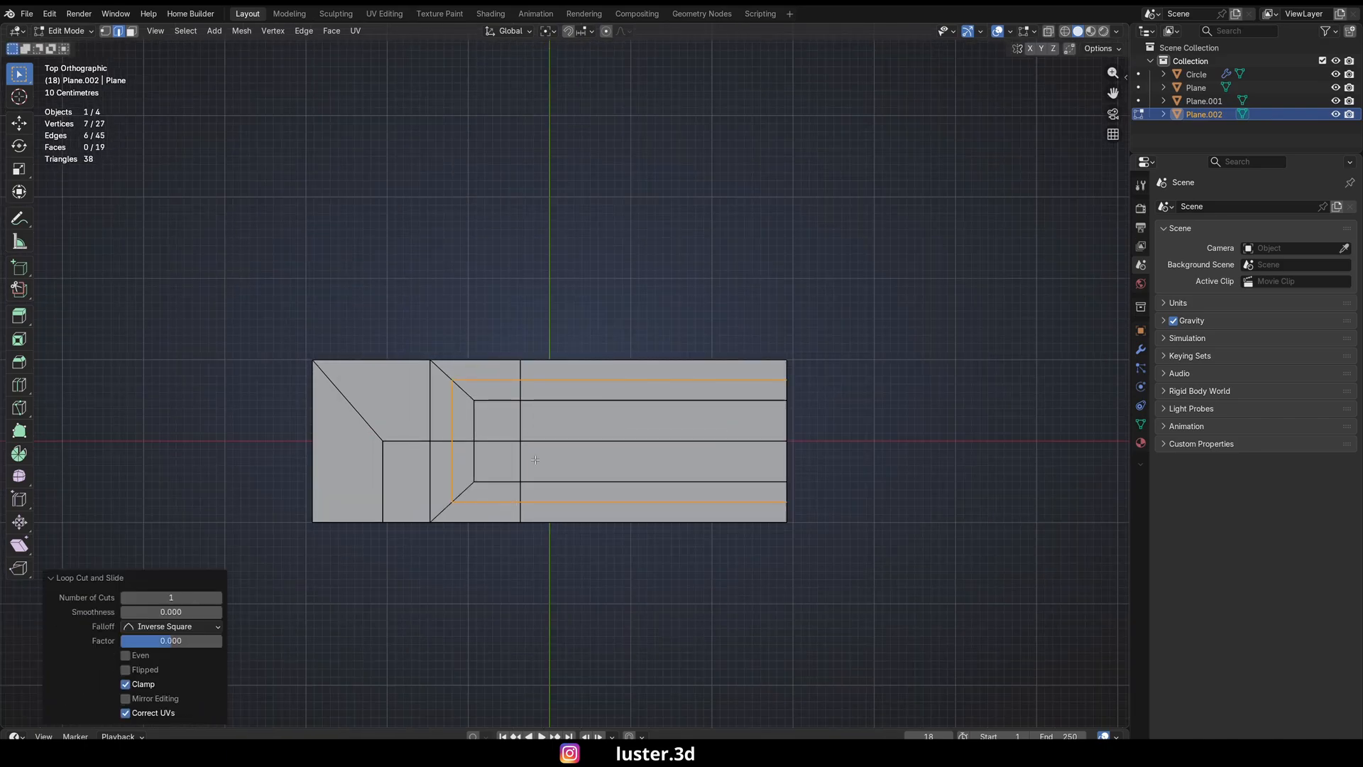
left_click(563, 504, "shift")
- Knife diagonals from the left ends of the two outer strip lines to the first full-height vertical loop's bottom and top corners
key("k")
left_click(521, 503)
left_click(434, 524)
right_click(434, 524)
left_click(522, 383)
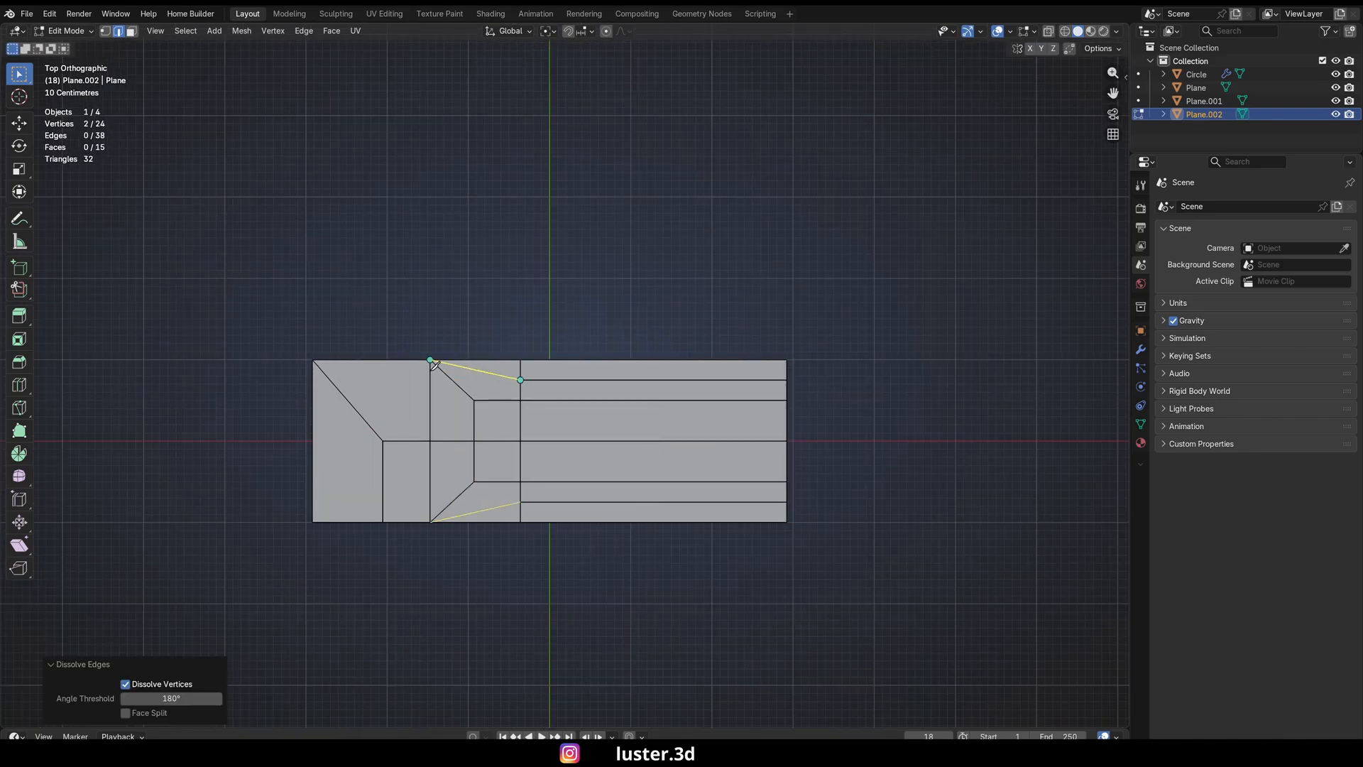
left_click(433, 363)
key("Return")
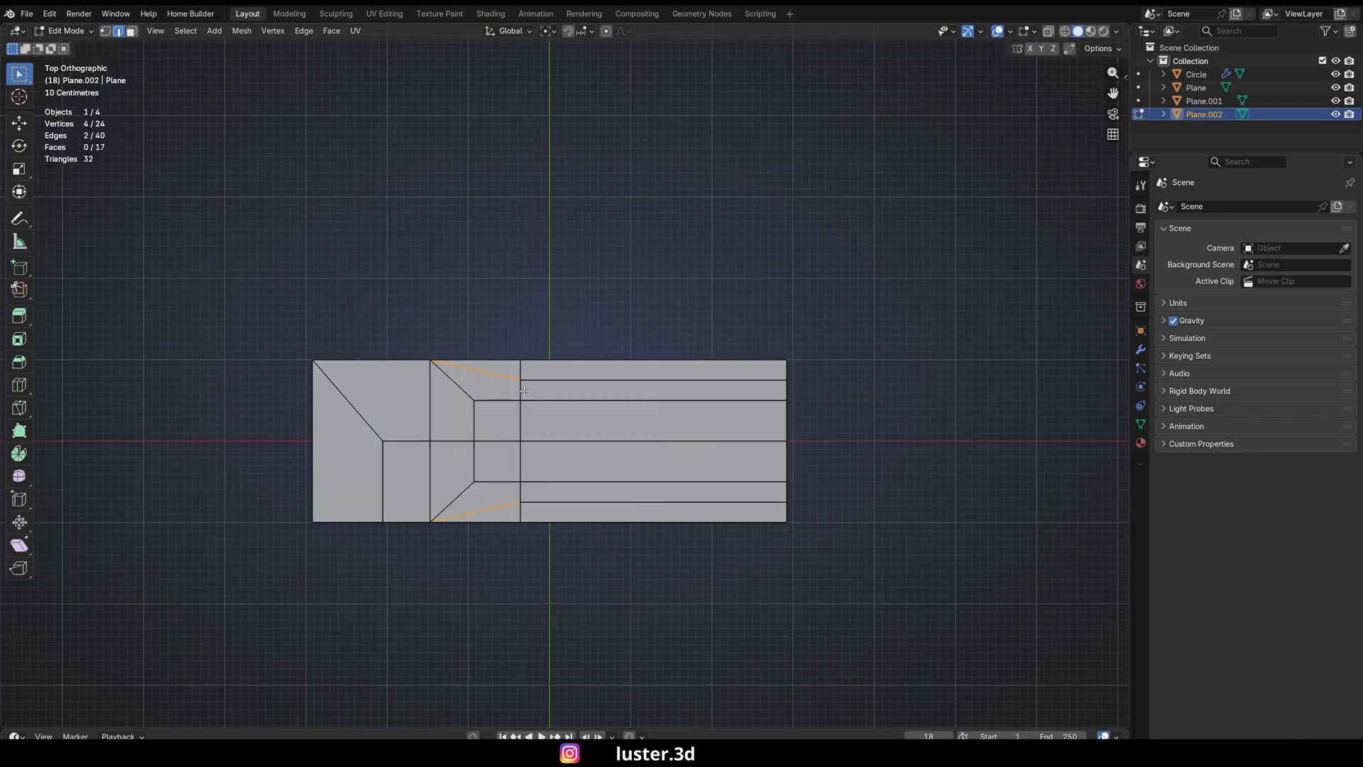
- Dissolve the short vertical segments between the outer strip lines and the plane's upper and lower borders
left_click(522, 387)
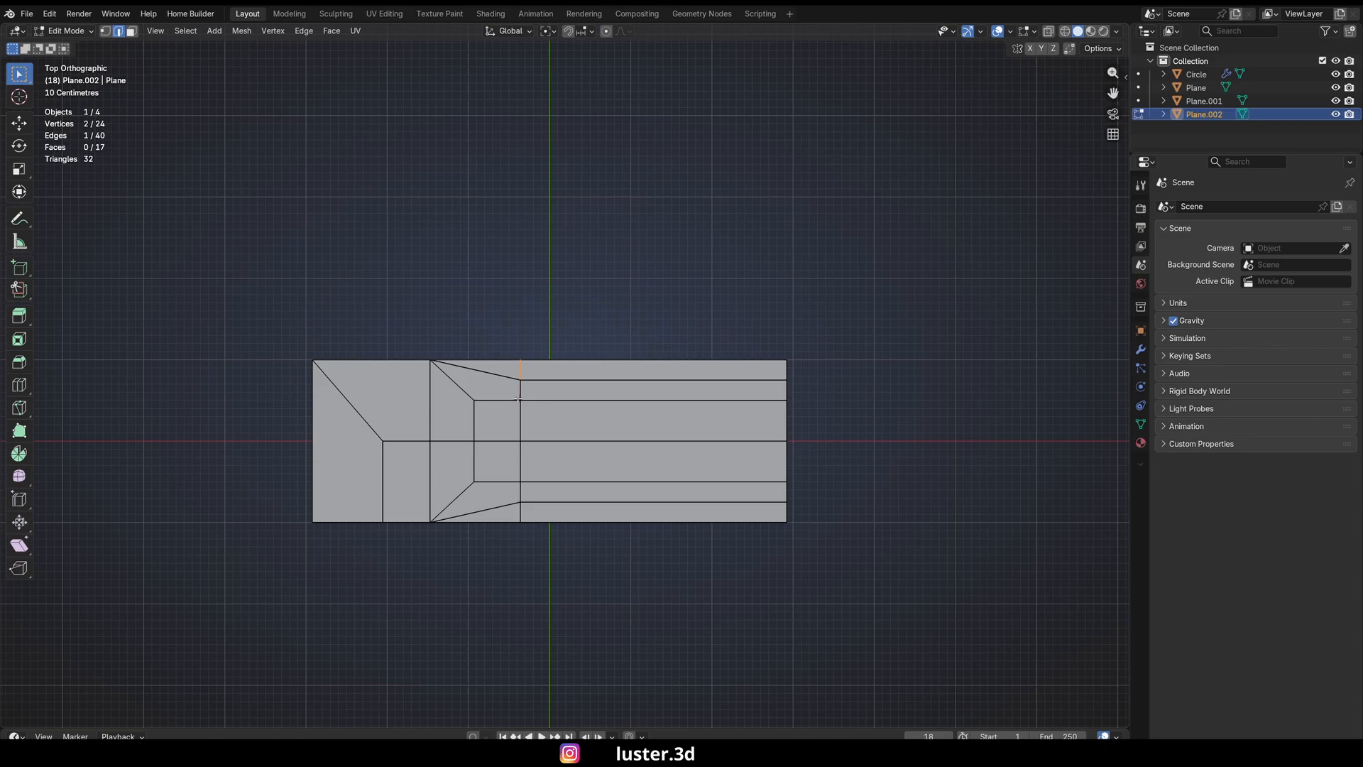
key("x")
left_click(518, 506)
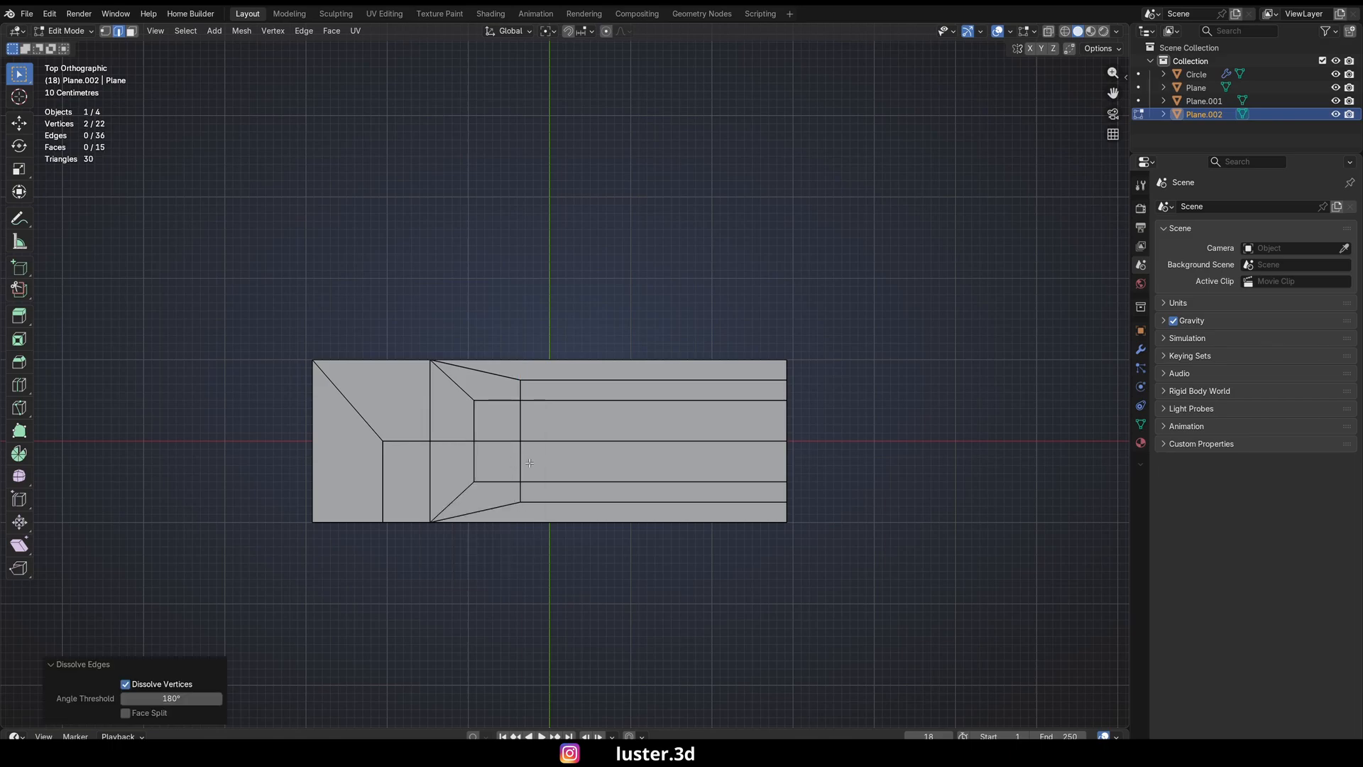
- Add another vertical edge loop through the parallel strips, straighten it with an X scale of 0, and move it farther right of the funnel
middle_click_drag(629, 466, 520, 456, "shift")
key("ctrl+r")
left_click(497, 378)
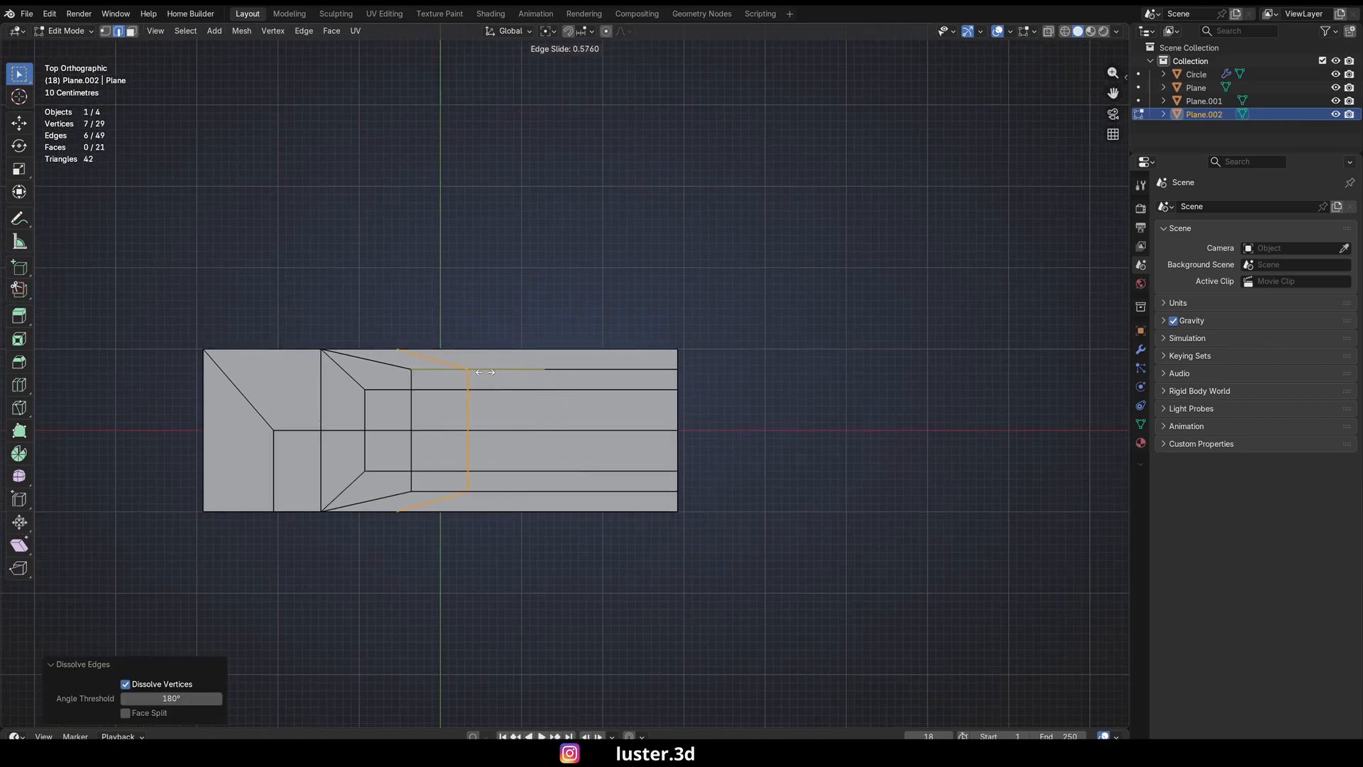
left_click(488, 376)
key("s")
key("x")
key("0")
key("Return")
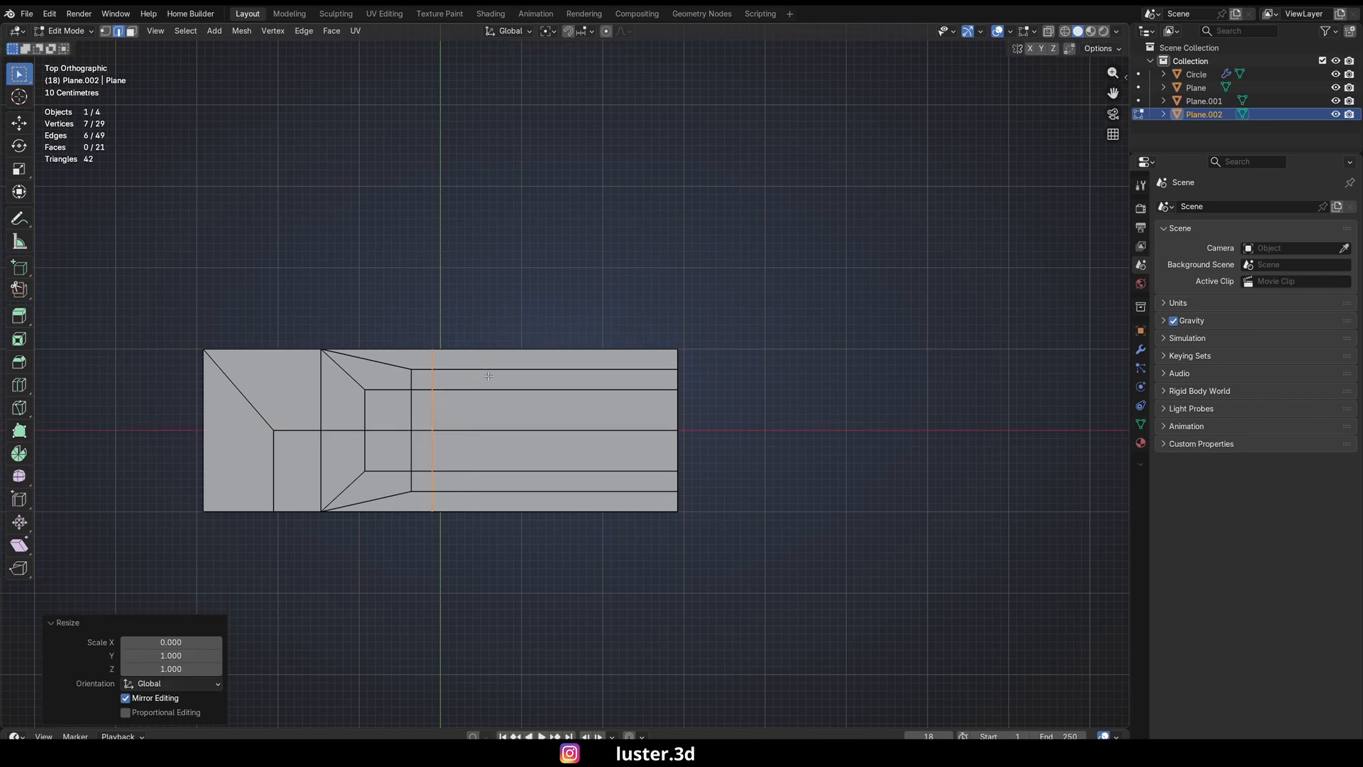
key("g")
key("x")
left_click(719, 302)
- Evenly distribute the vertices of the new vertical loop and of the plane's right border with LoopTools Space
left_click(107, 32)
middle_click_drag(656, 308, 613, 313, "shift")
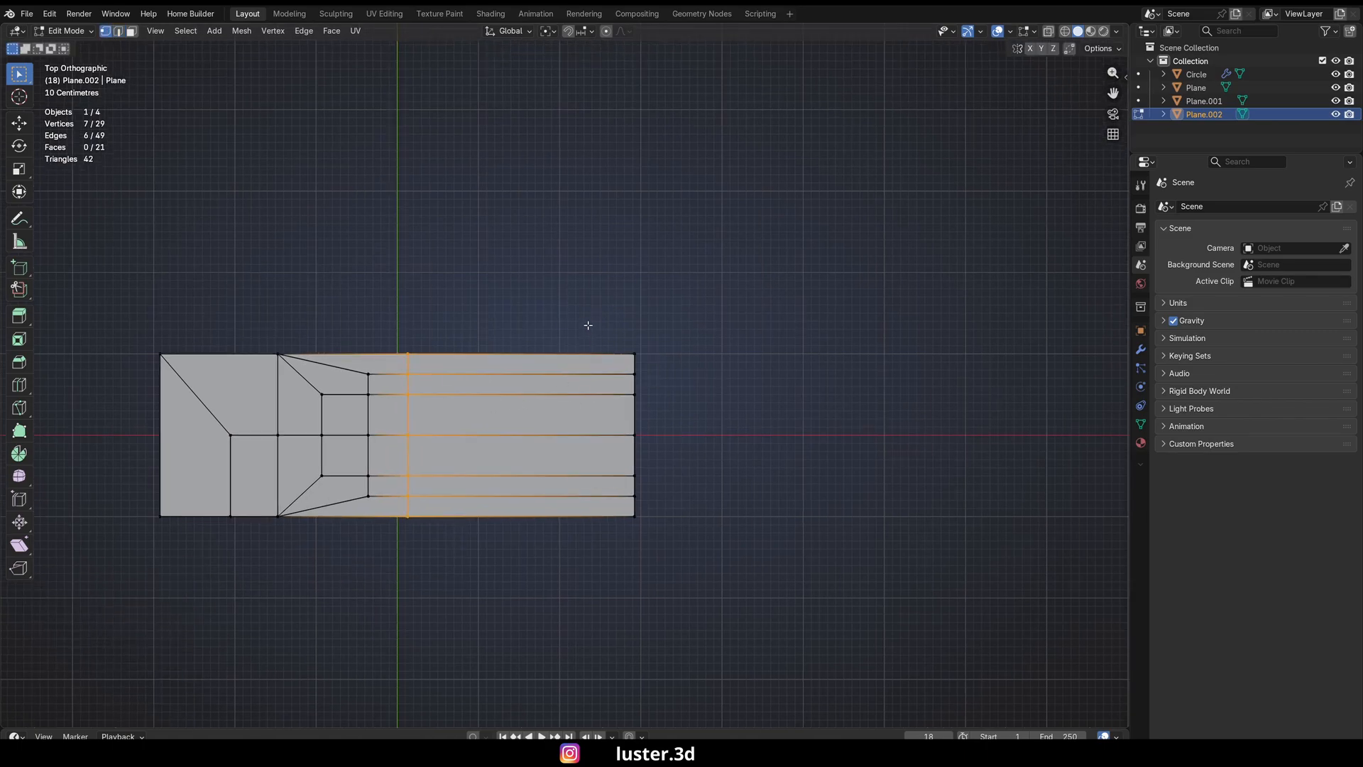
key("x")
right_click(678, 276)
mouse_move(682, 257)
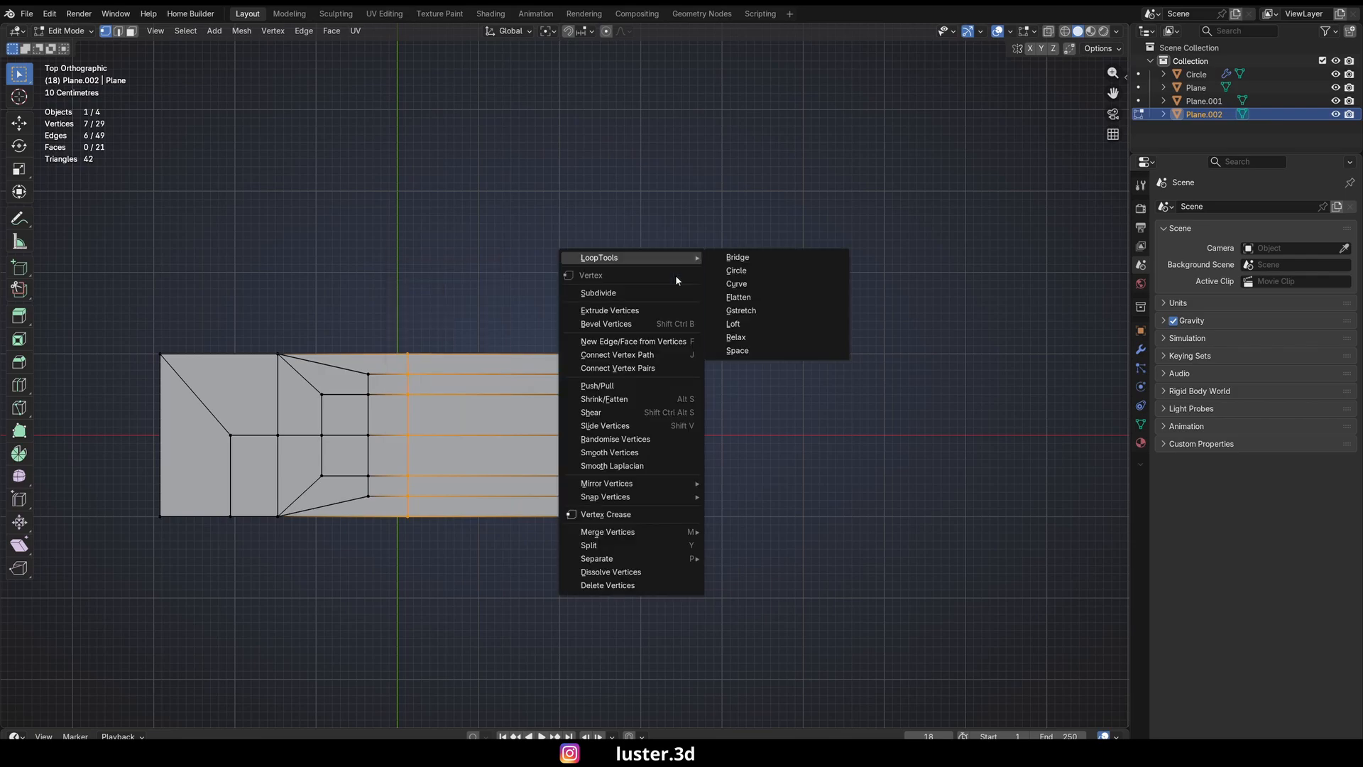
left_click(744, 351)
left_click_drag(585, 327, 687, 543)
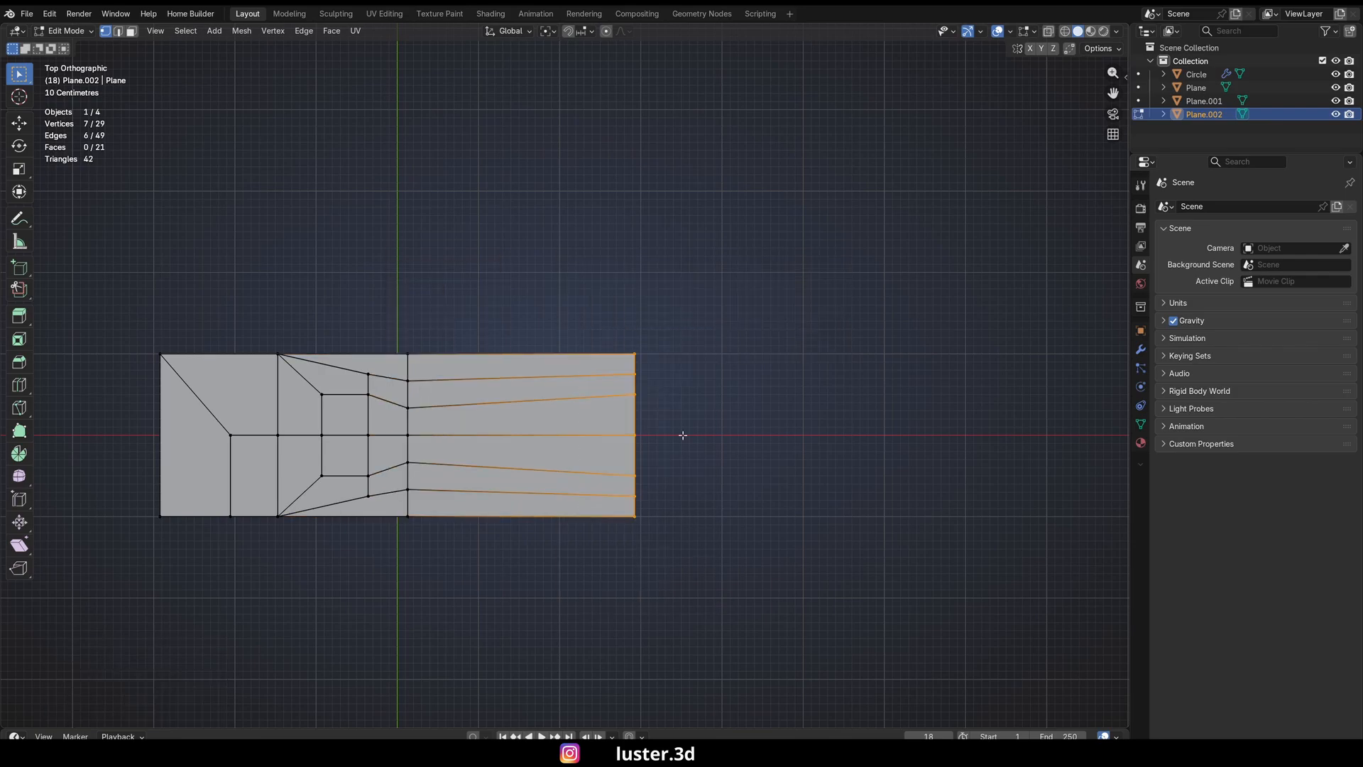
right_click(661, 394)
mouse_move(661, 378)
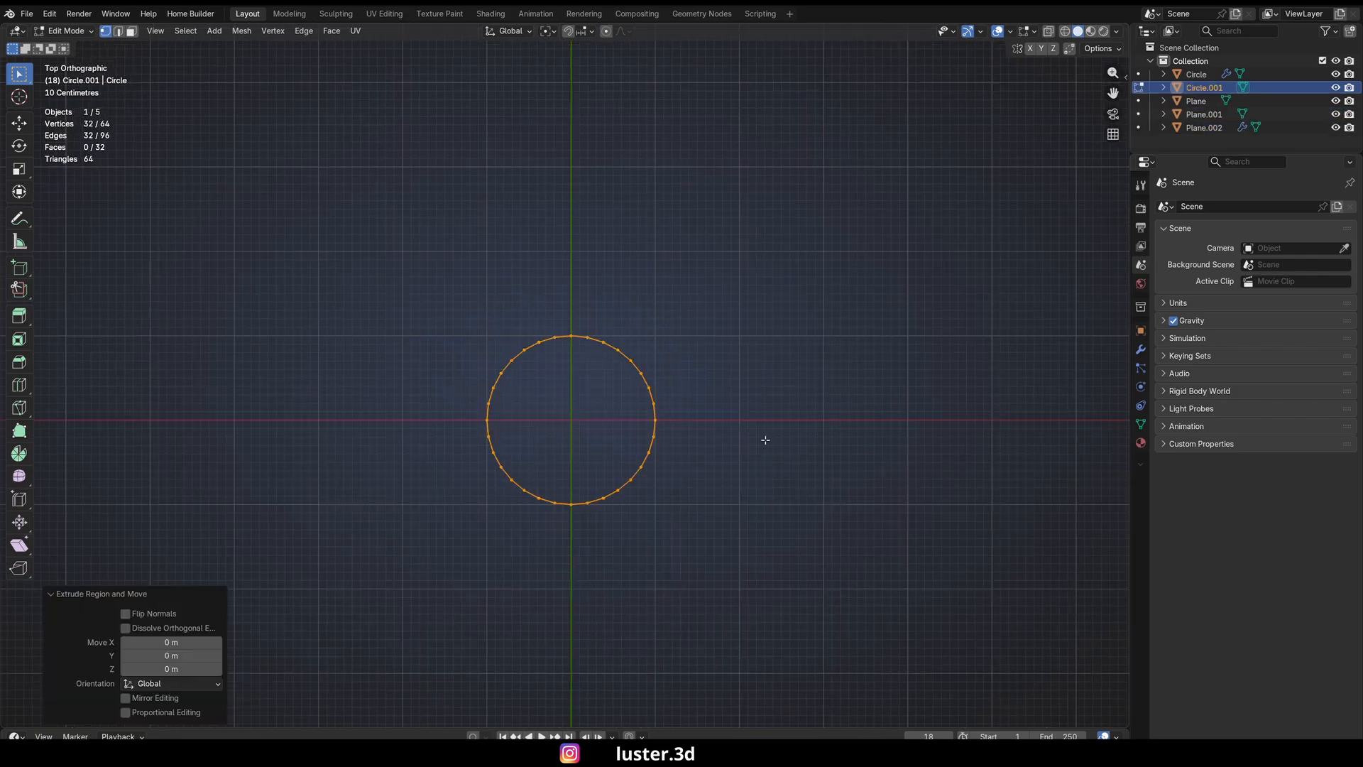
- Scale the new circle's extruded edge loop inward to form a flat ring of faces
key("s")
left_click(694, 429)
left_click(725, 435)
scroll(625, 405, "up", 4)
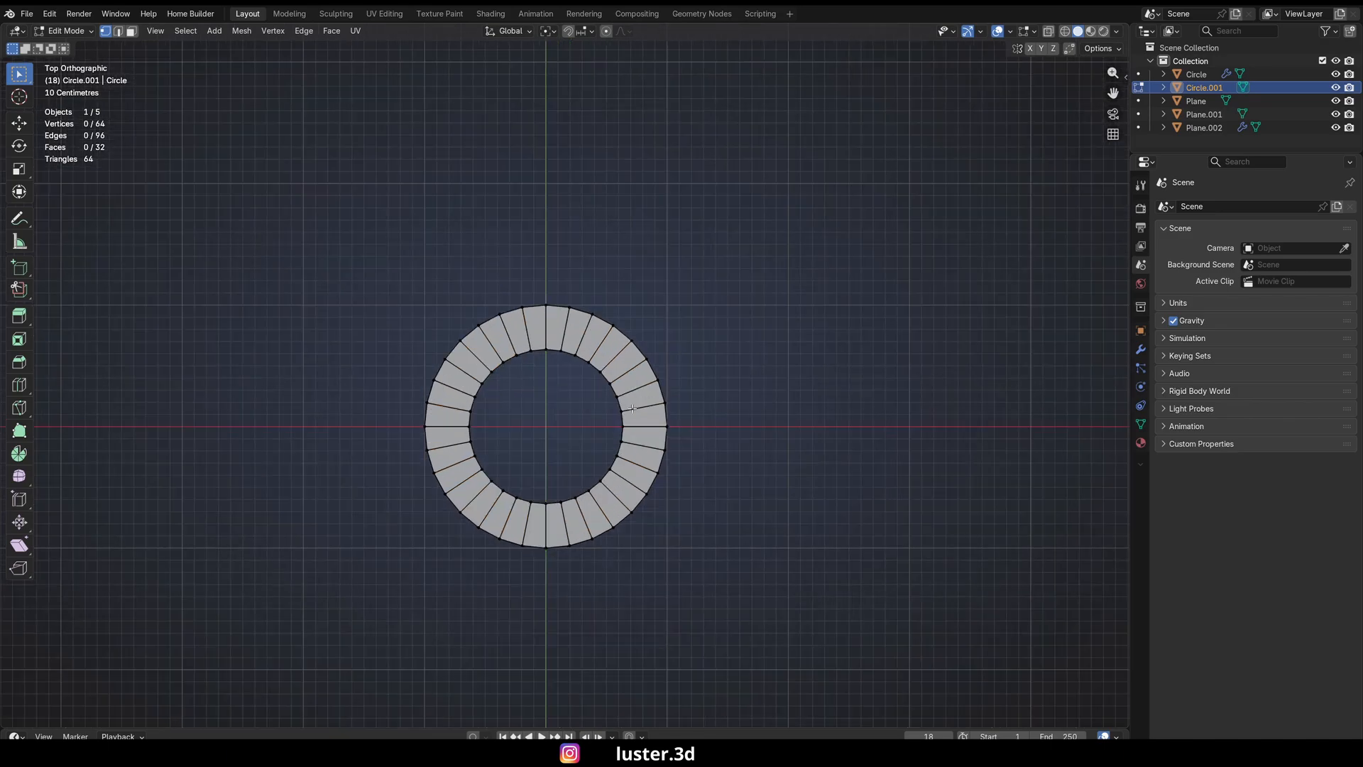
- Move individual outer vertices of the ring in and out to give it an irregular spiked outline
left_click(652, 338, "alt")
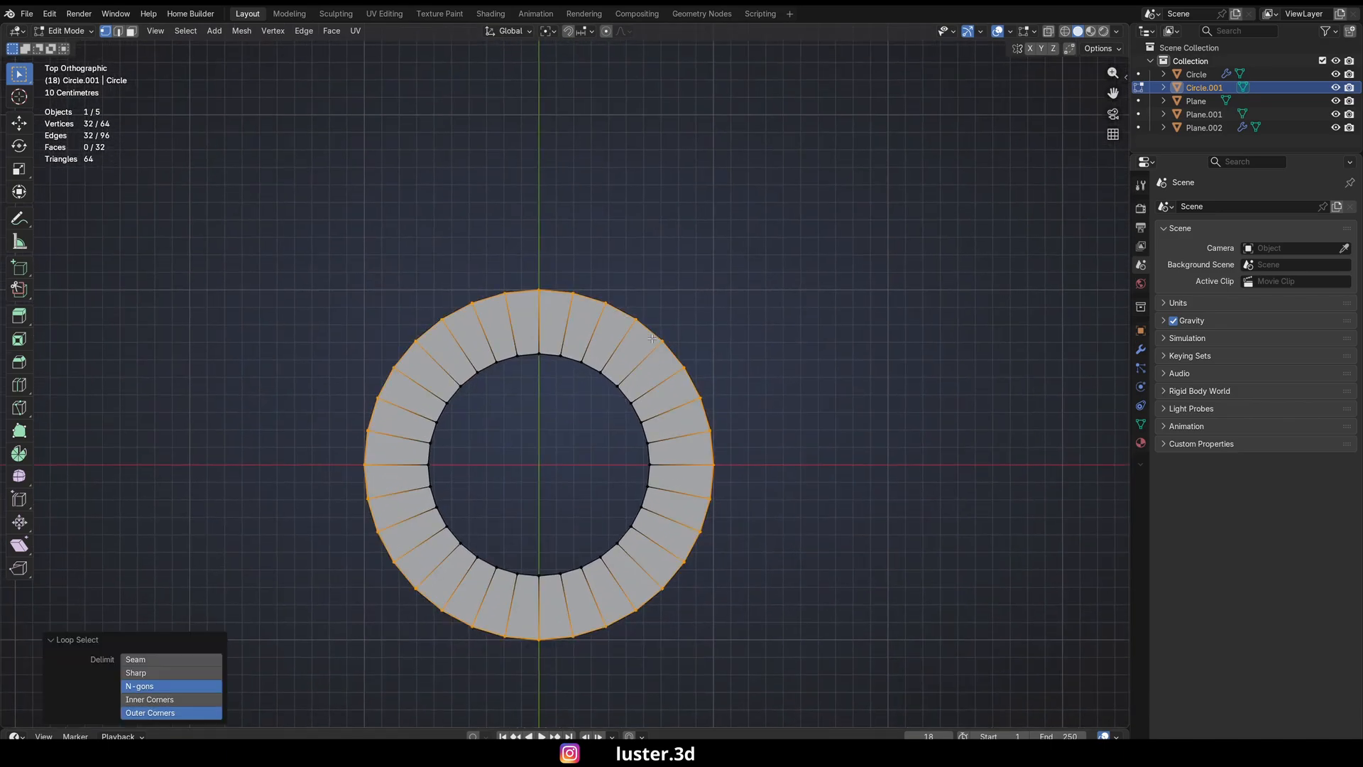
key("alt+a")
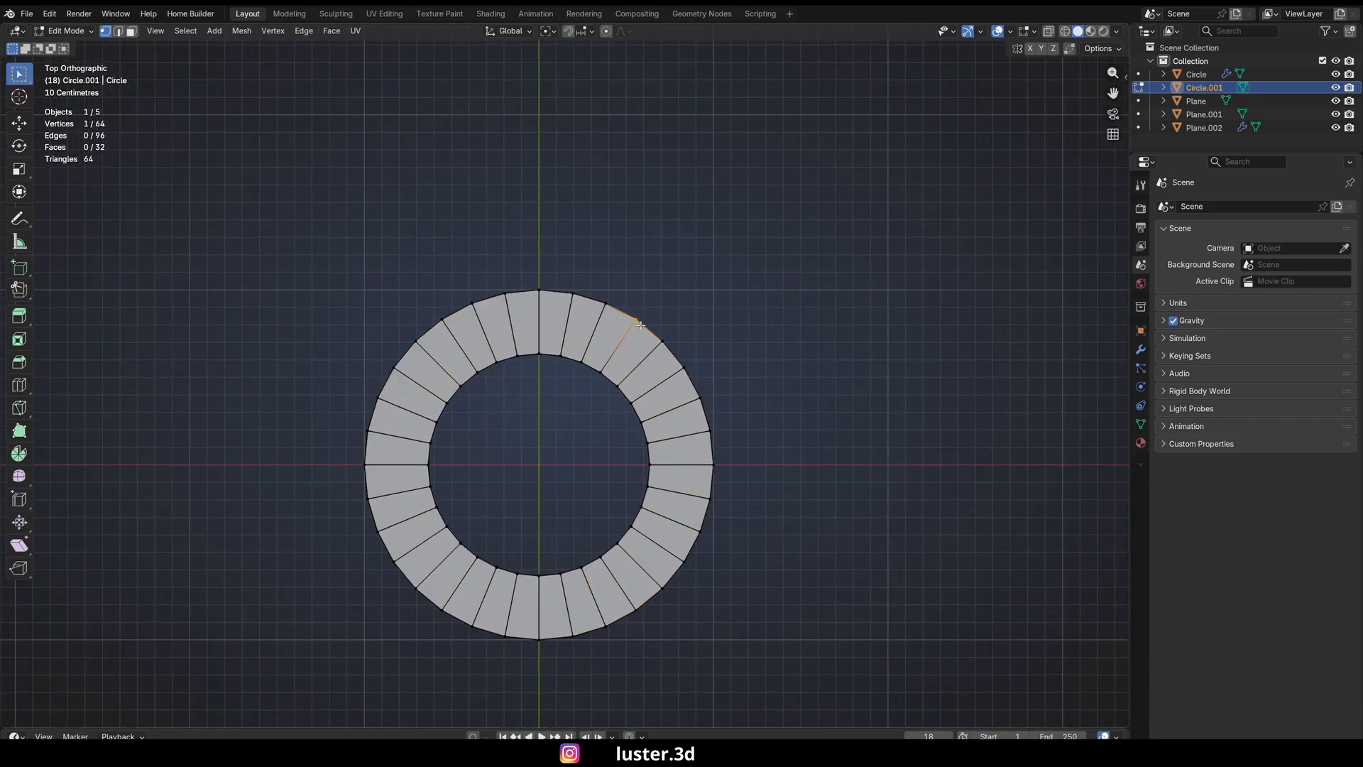
left_click(572, 294)
key("g")
left_click(598, 304)
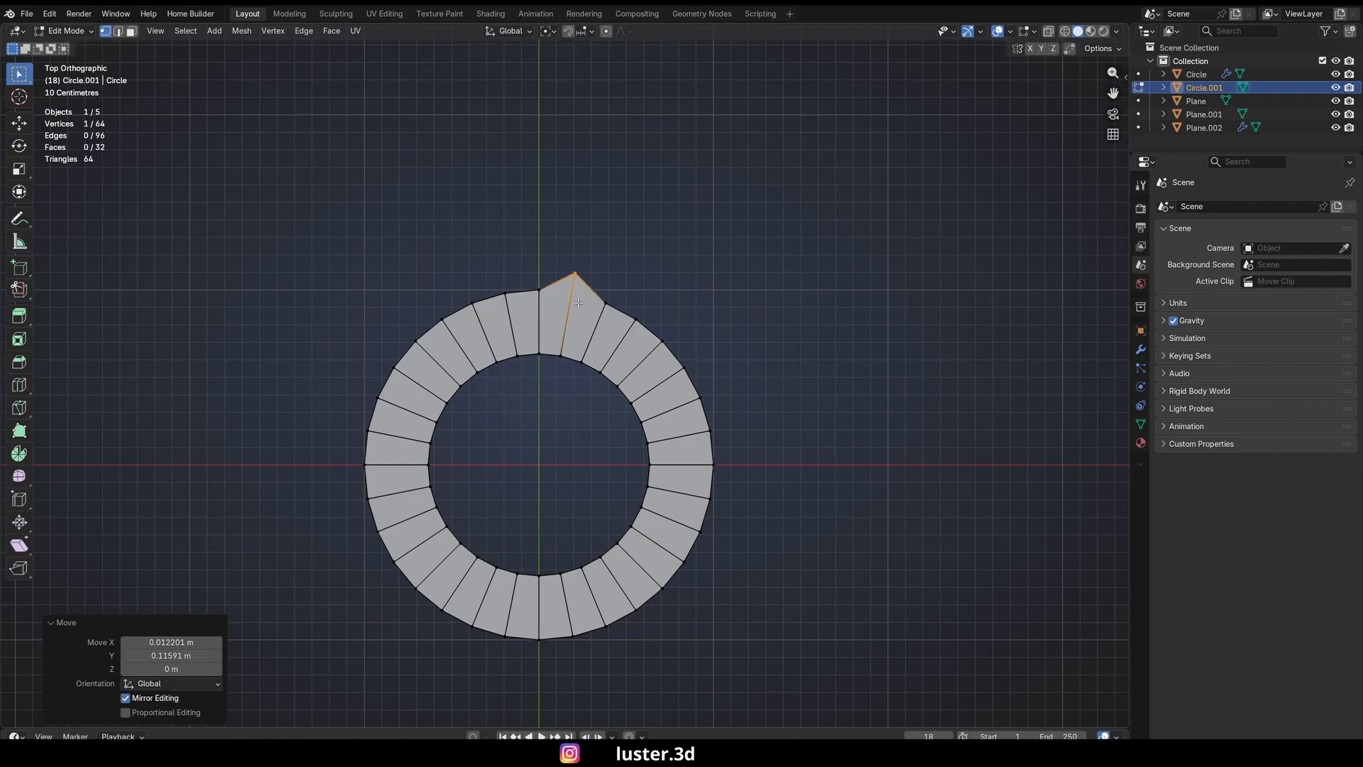
left_click(505, 298)
key("g")
left_click(508, 313)
left_click(417, 347)
key("g")
left_click(422, 361)
left_click(395, 369)
key("g")
left_click(366, 334)
left_click(378, 399)
key("g")
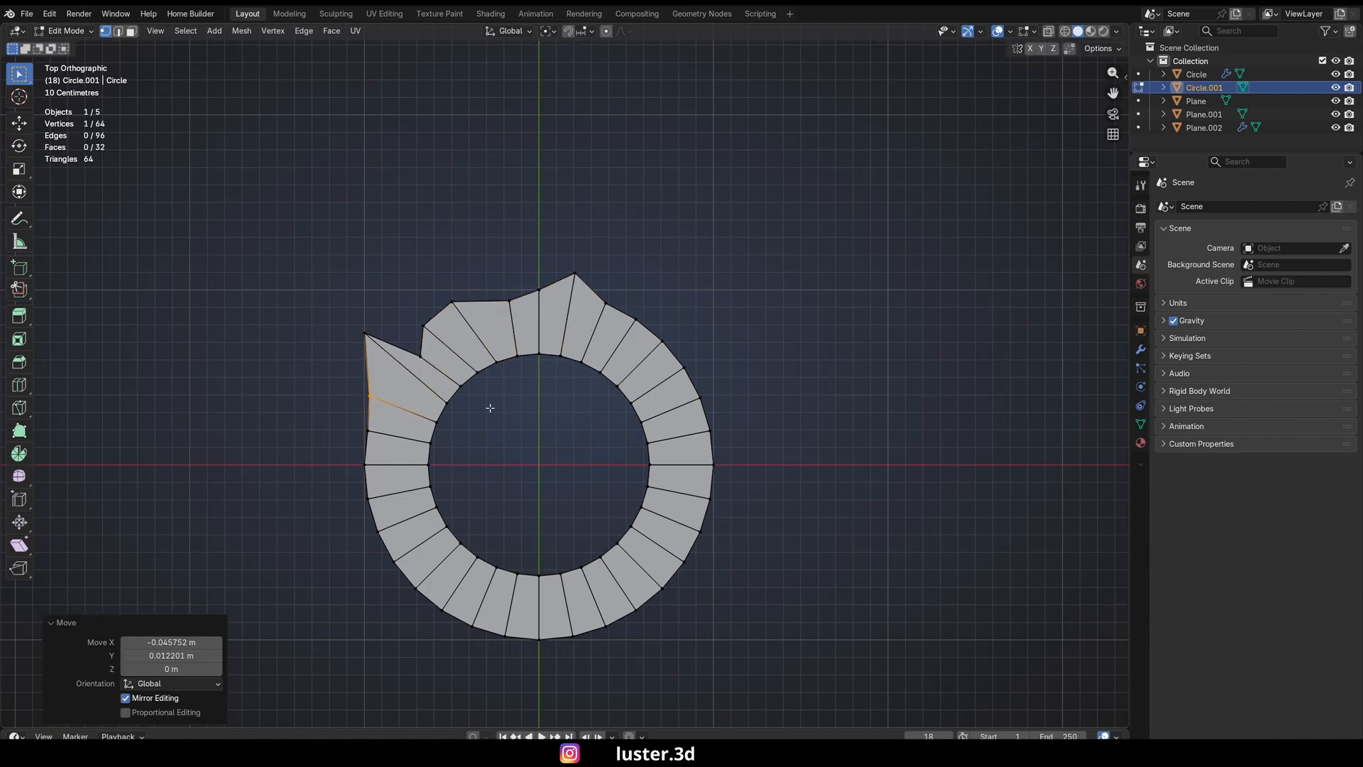
left_click(575, 274)
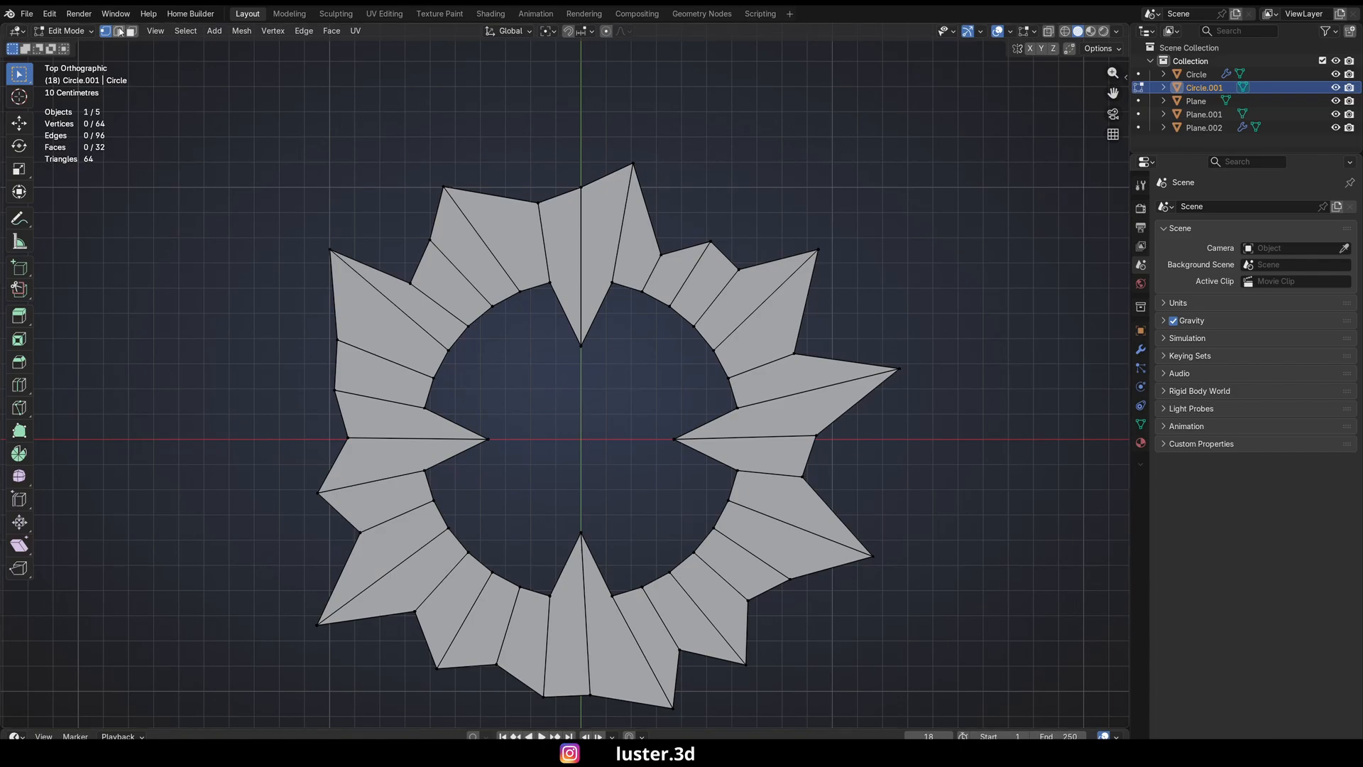
- Loop-cut the spiked ring around its middle, round the new loop with LoopTools Circle, and scale it down slightly
key("ctrl+r")
left_click(432, 284)
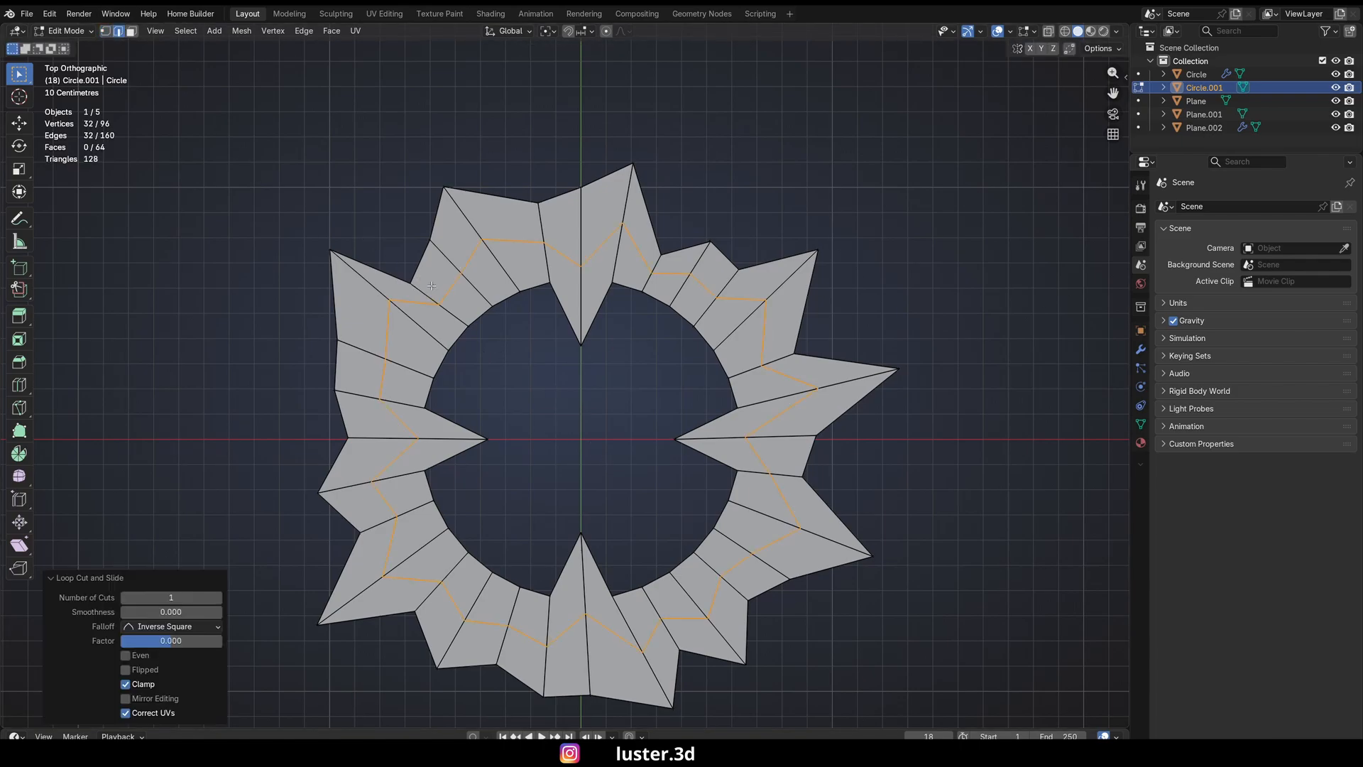
right_click(431, 285)
mouse_move(447, 264)
left_click(493, 280)
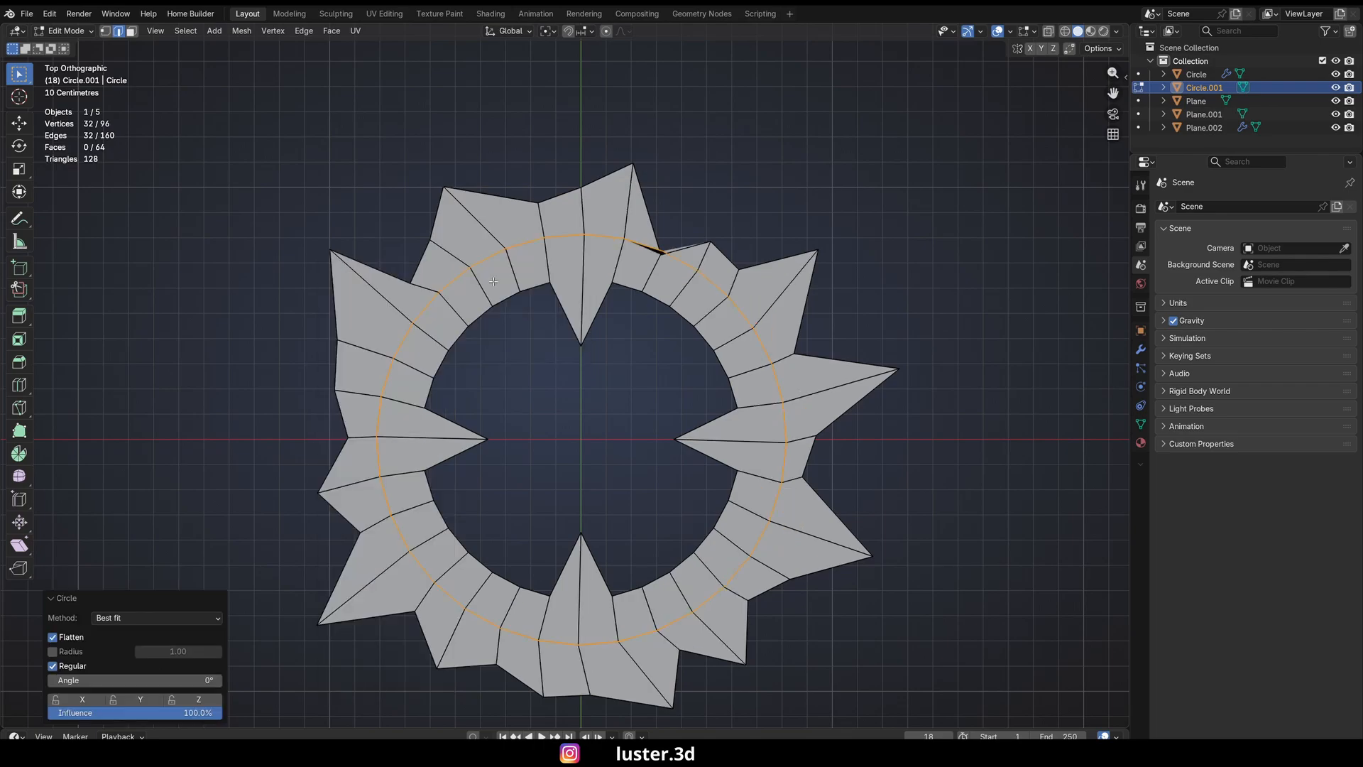
key("s")
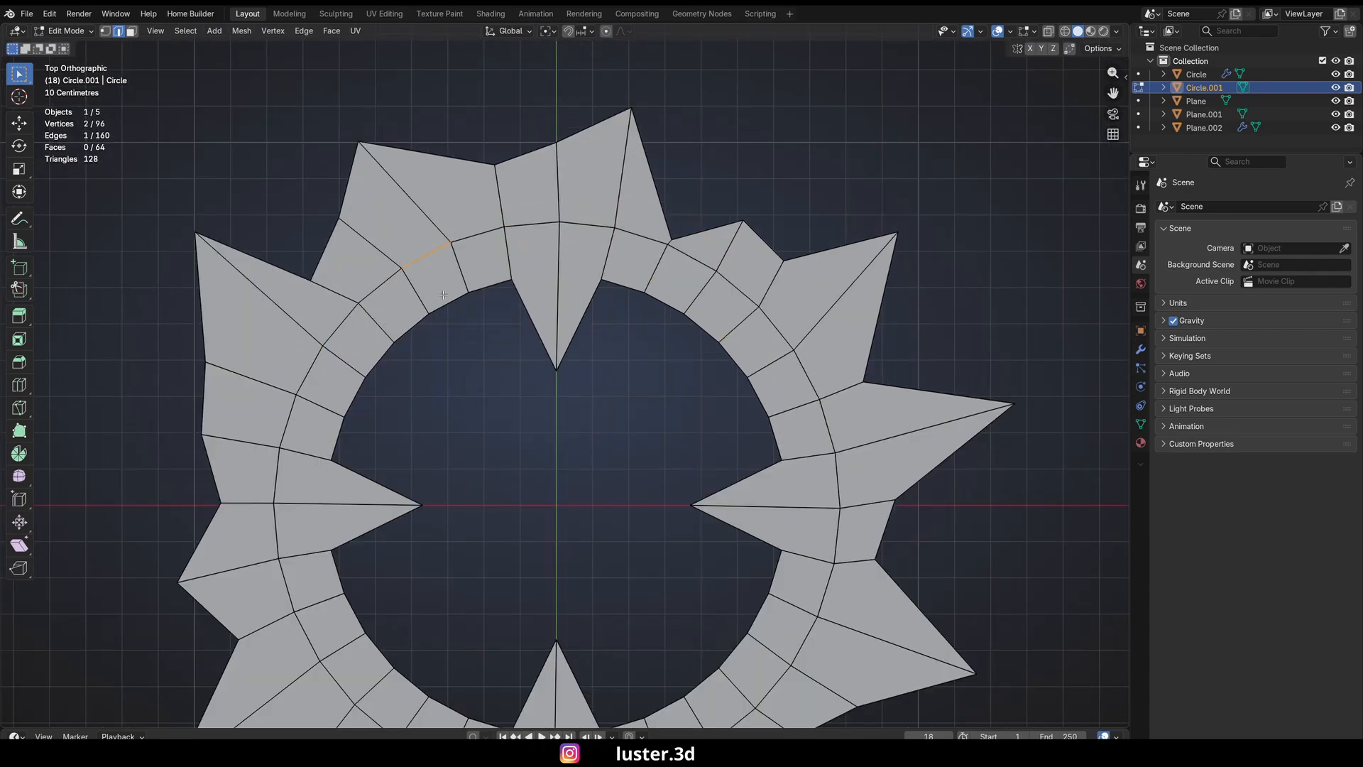
- Edge-slide one middle-loop segment on each side of the ring's upper-left diagonal outward by a factor of about 0.2
key("g")
key("g")
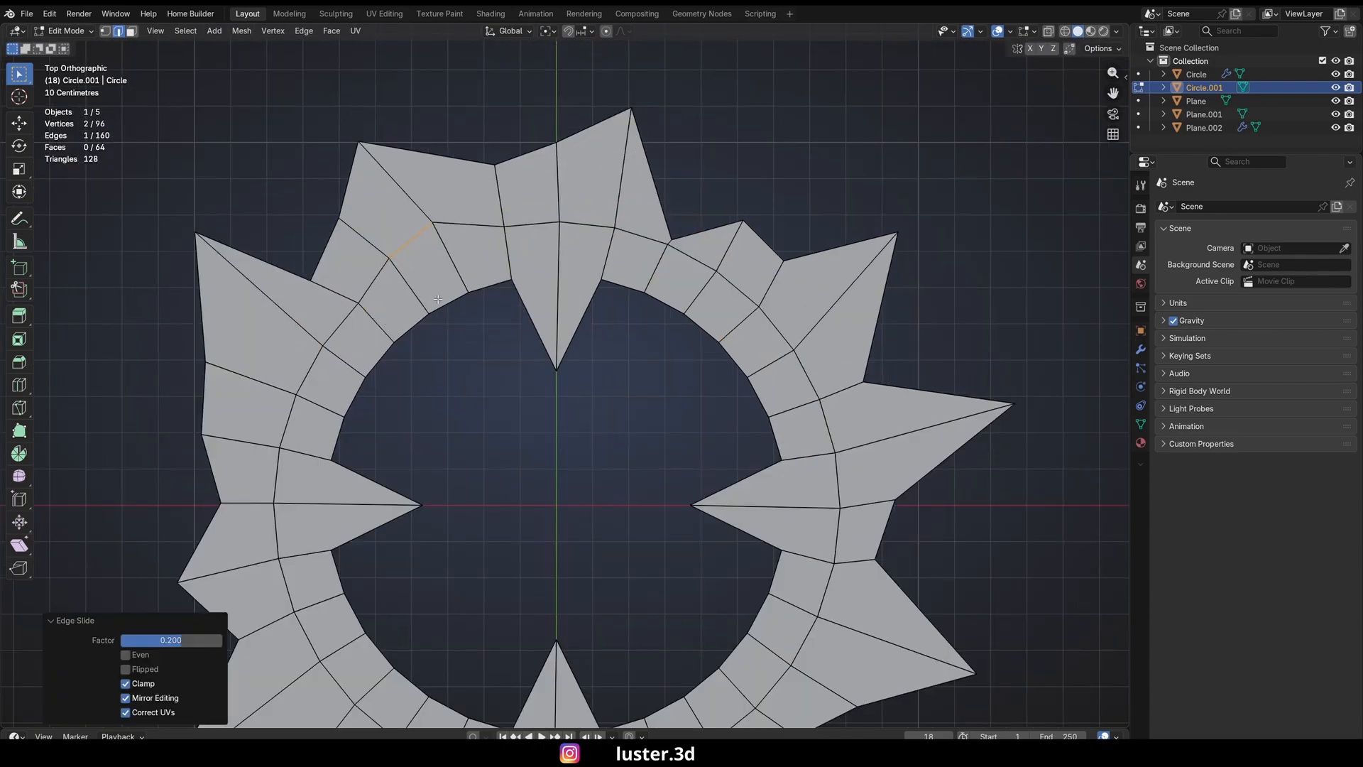
left_click(337, 366)
left_click(336, 366)
key("g")
key("g")
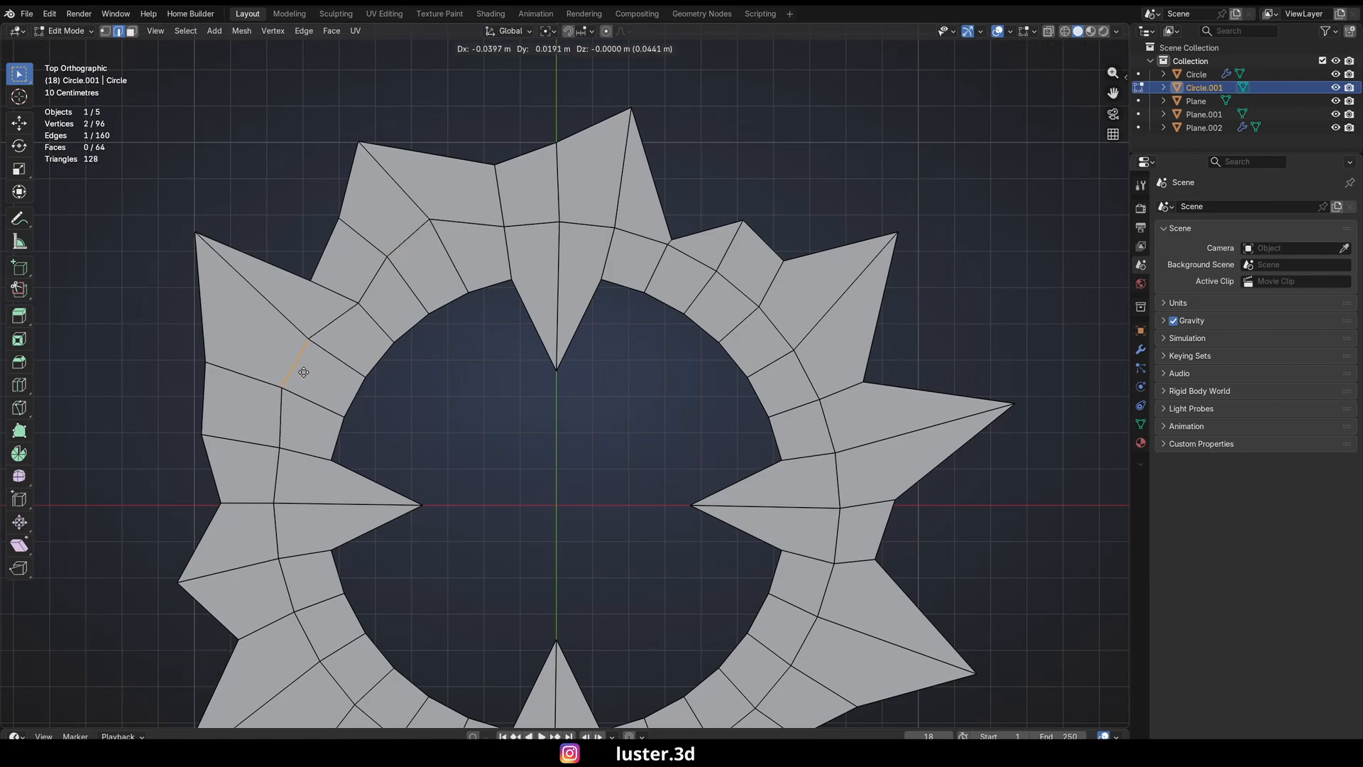
left_click(298, 371)
- Knife a shortcut across the upper-left quarter through the diagonal's loop vertex, and dissolve the radial edges inside the slid segments
key("k")
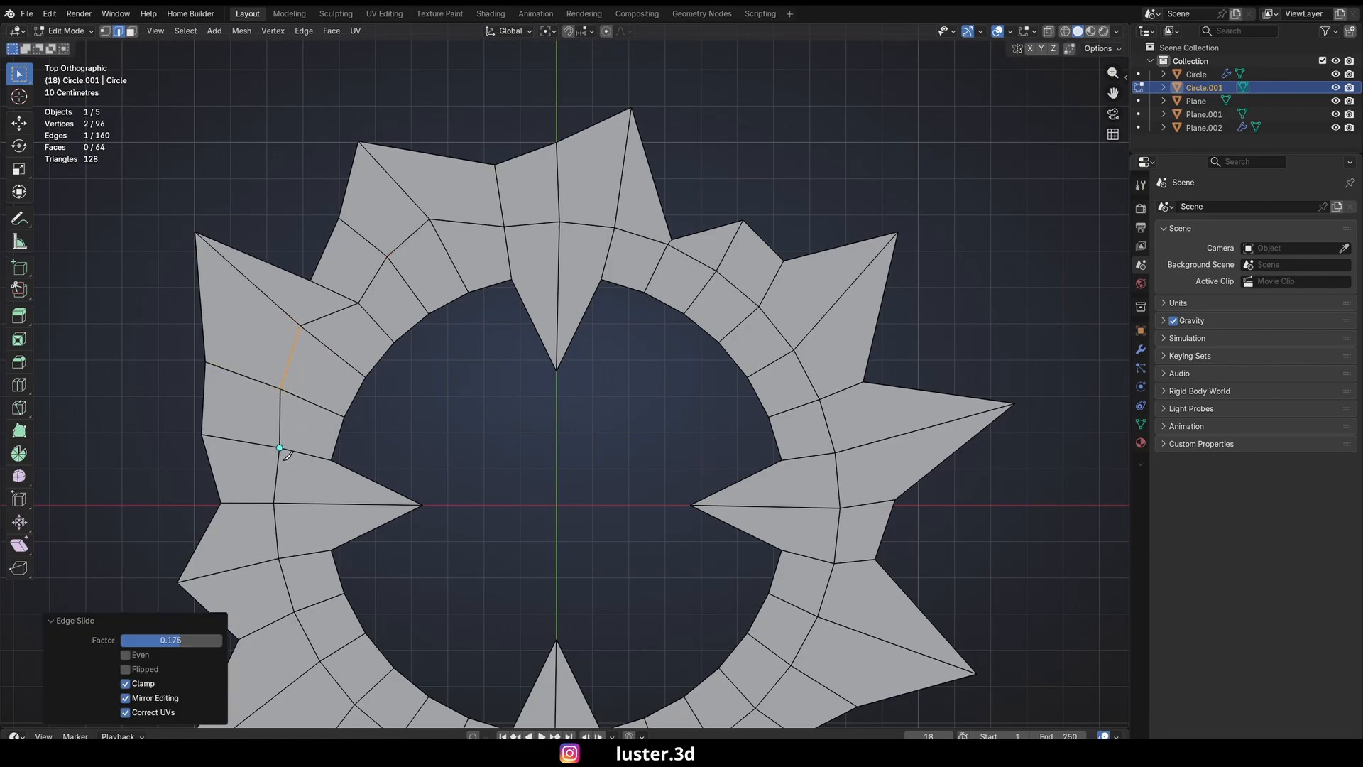
left_click(282, 447)
left_click(359, 304)
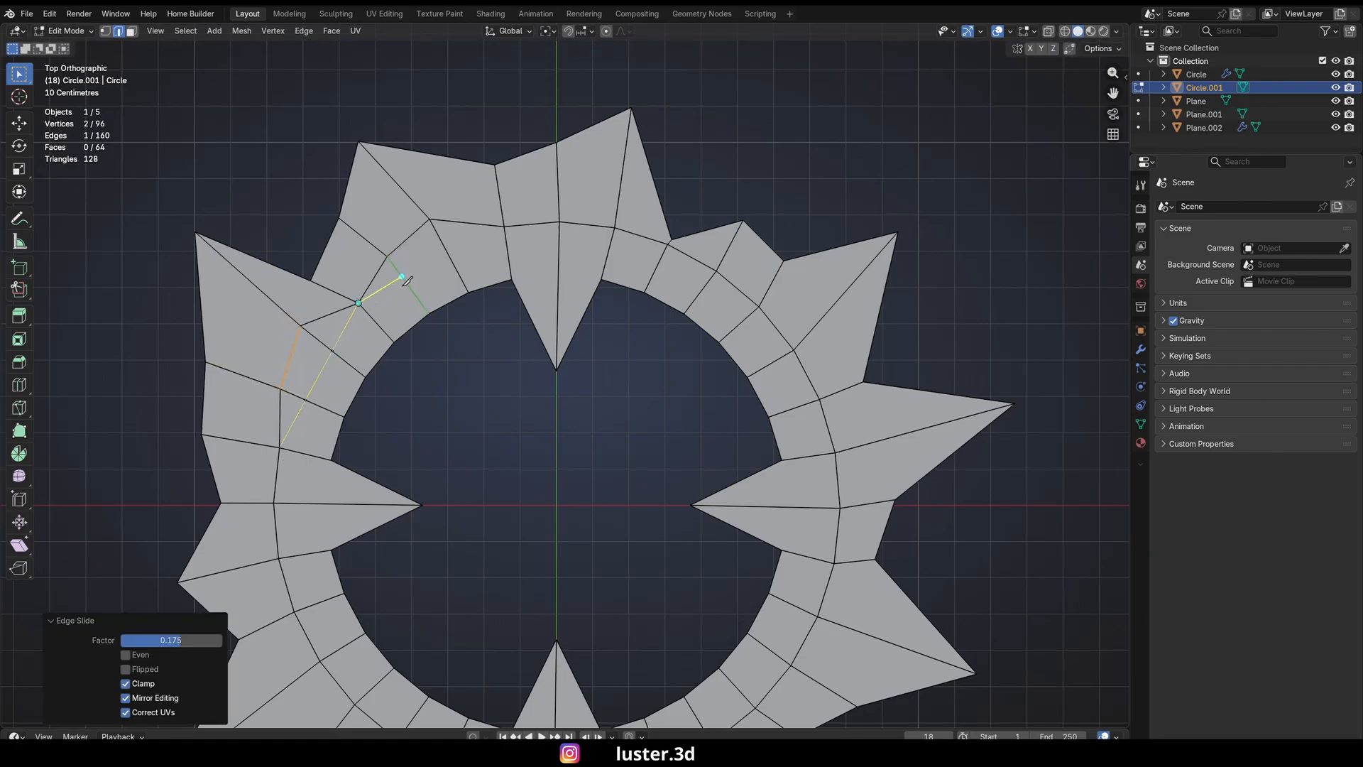
left_click(516, 228)
key("Return")
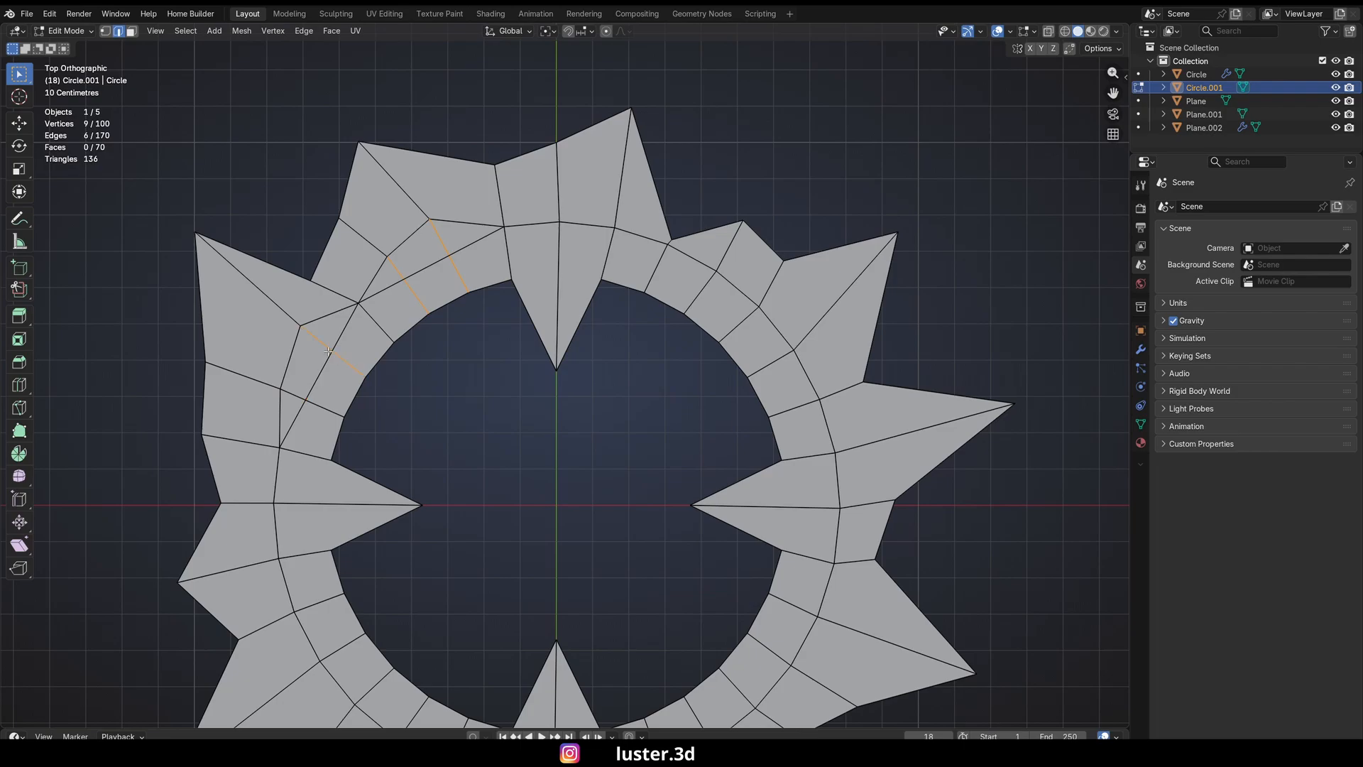
key("x")
left_click(316, 495)
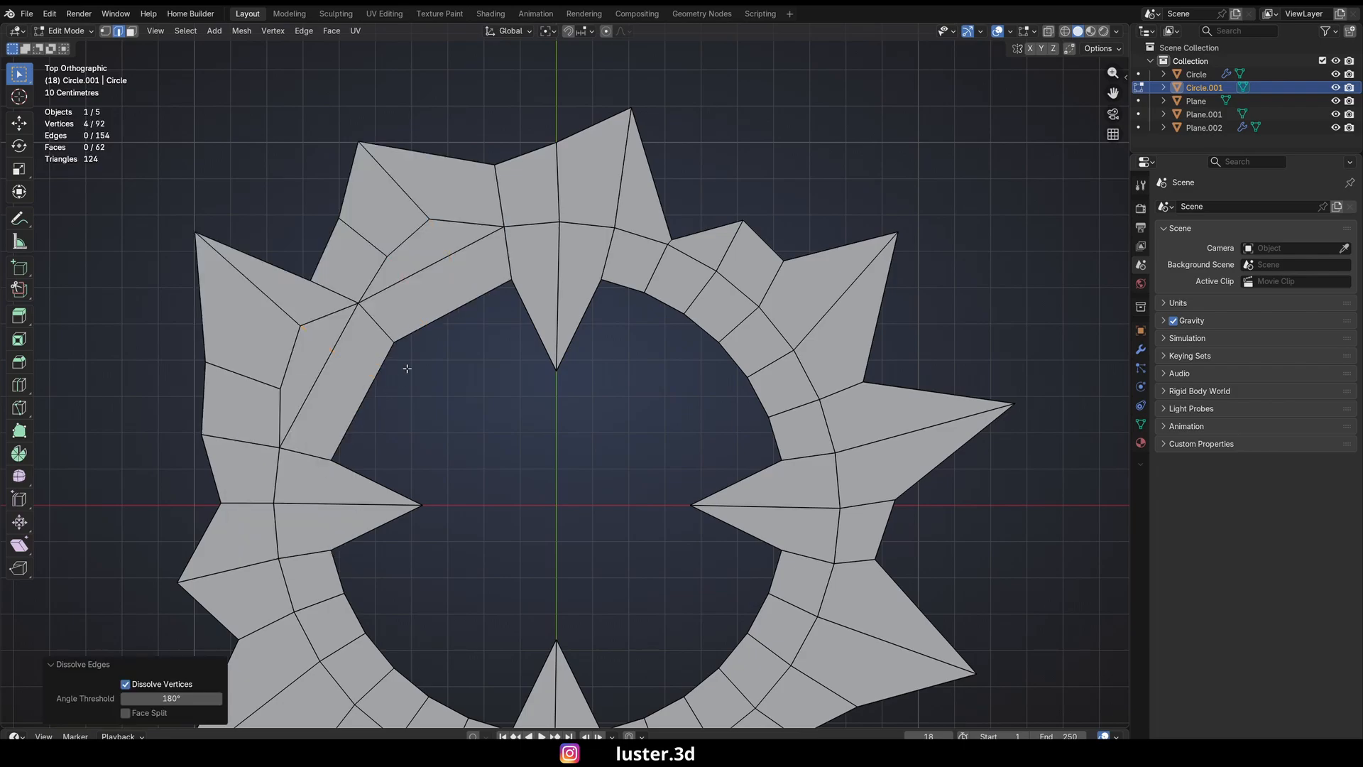
- Edge-slide the two middle-loop segments beside the ring's lower-left diagonal outward by a factor of 0.202
middle_click_drag(429, 505, 523, 357, "shift")
left_click(397, 497)
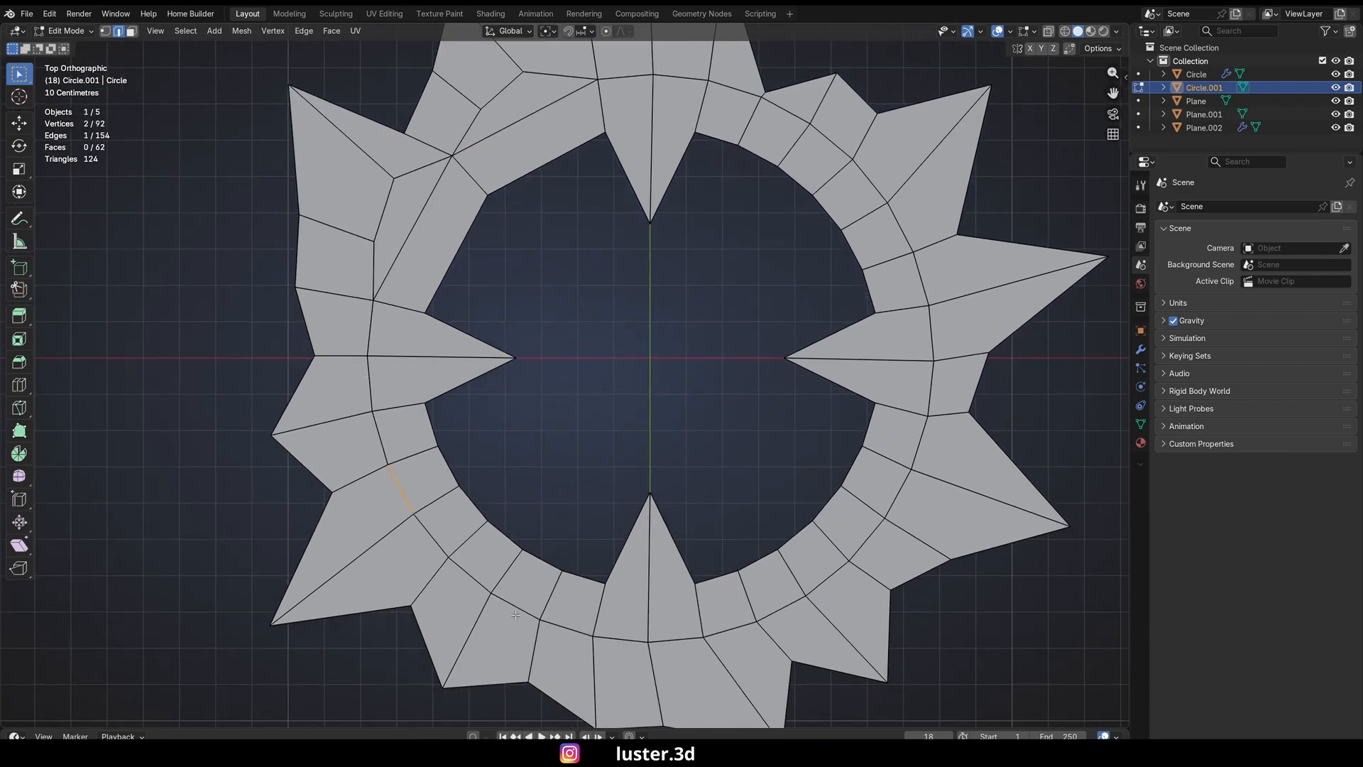
left_click(508, 608, "shift")
key("g")
key("g")
left_click(500, 593)
- Knife a shortcut across the lower-left quarter through the diagonal's loop vertex, and dissolve the radial edges inside the slid segments
key("k")
left_click(592, 634)
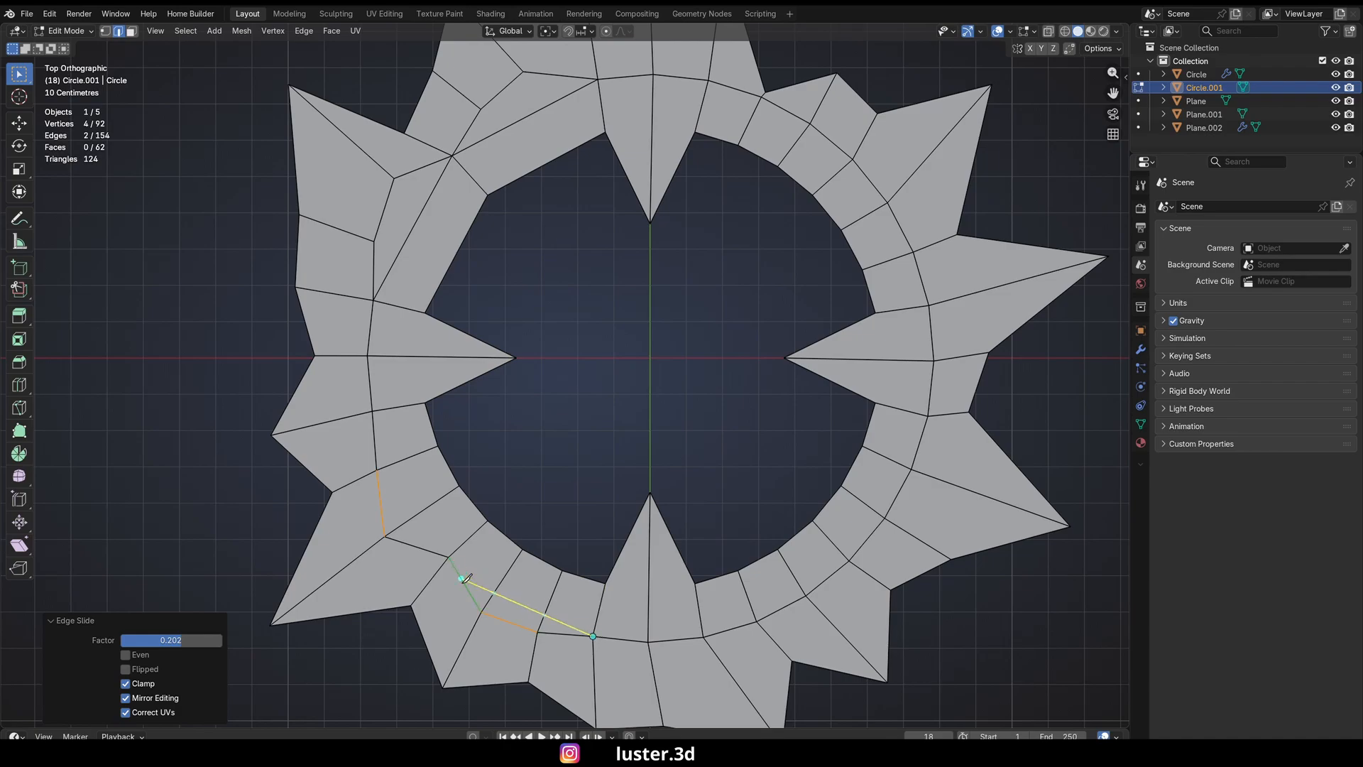
left_click(449, 557)
left_click(373, 412)
key("Return")
left_click(402, 472)
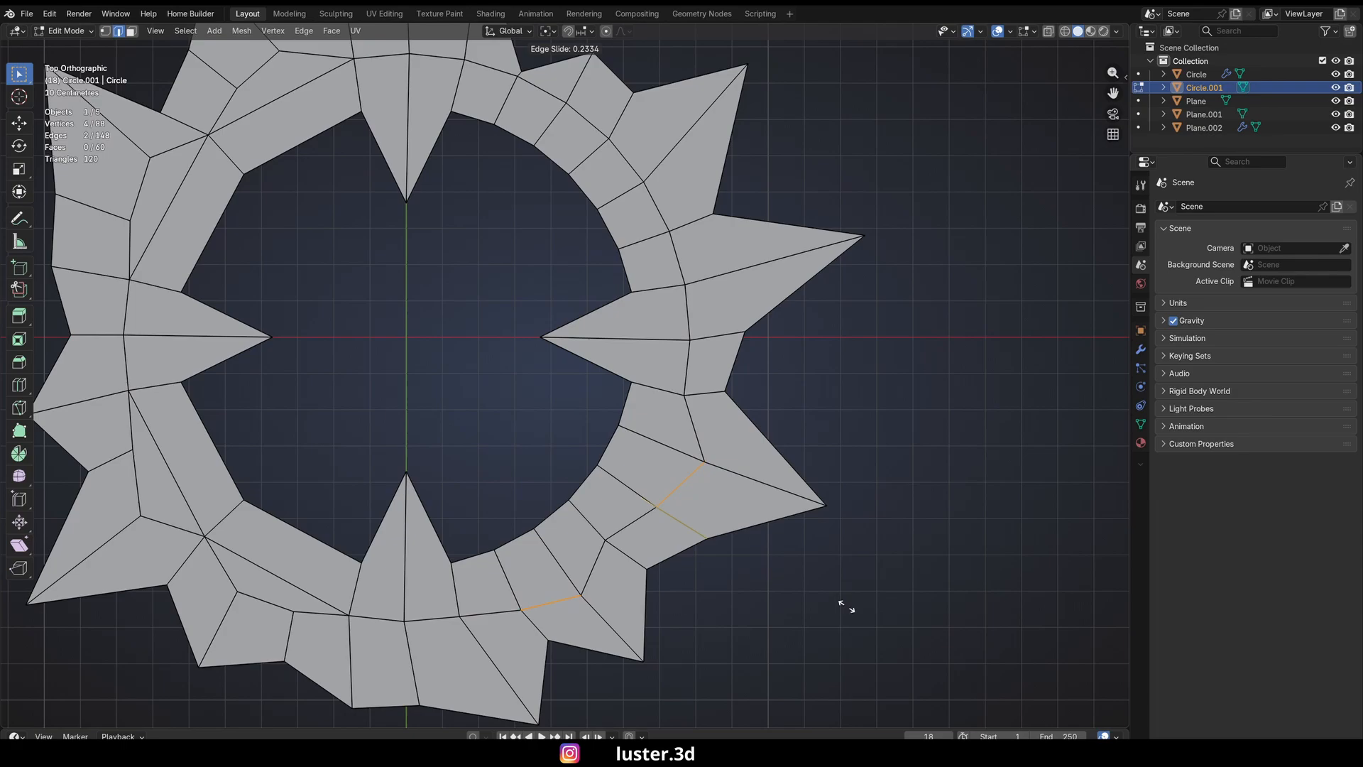
- Edge-slide the two lower-right middle-loop segments outward by a factor of 0.233 and complete the same reduction there
left_click(693, 585)
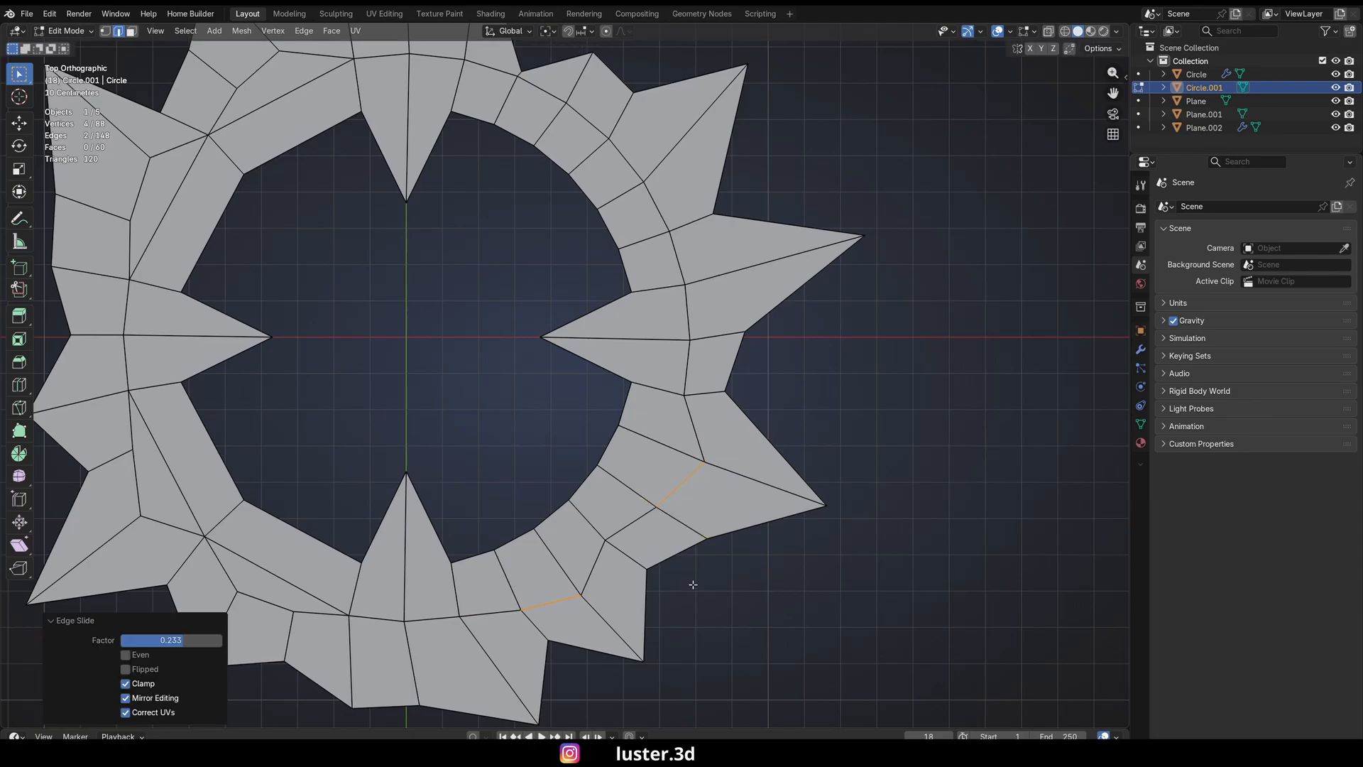
key("Return")
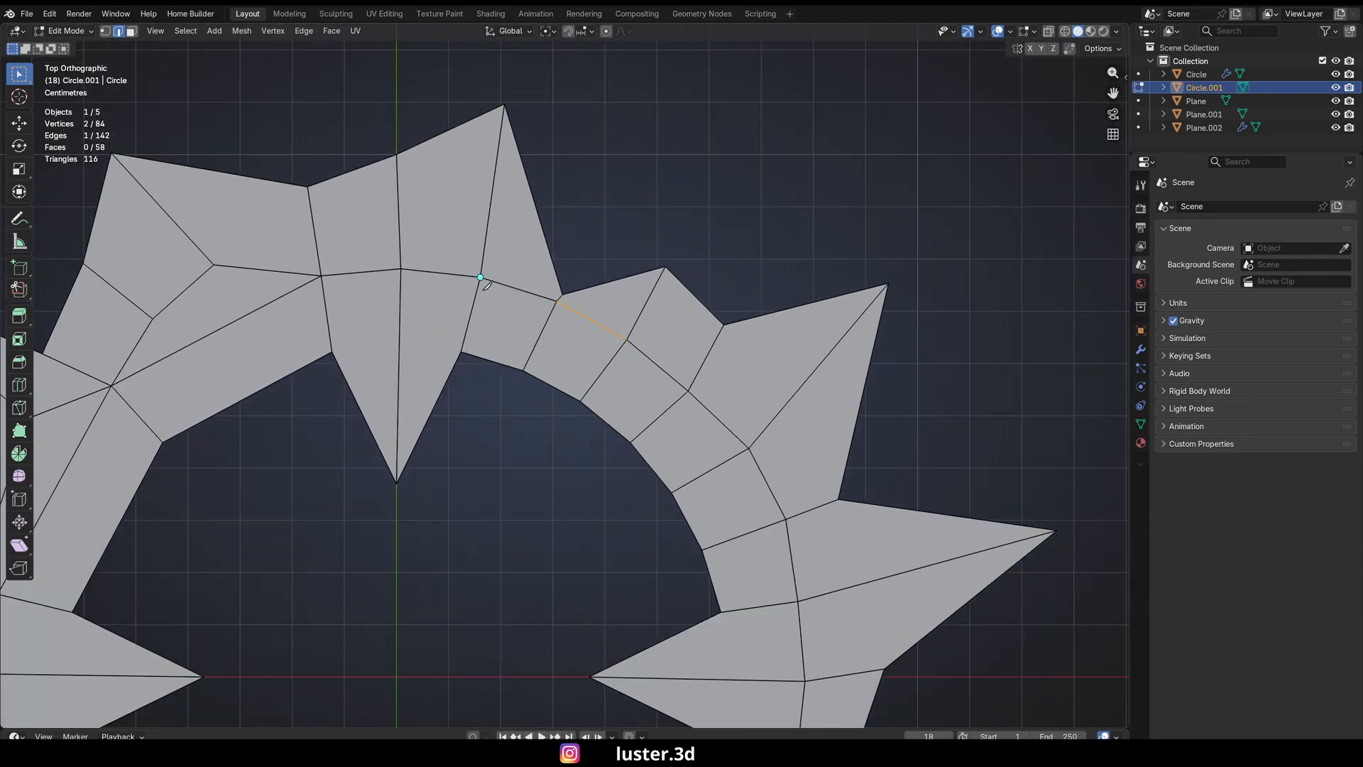
- Knife a shortcut across the ring's upper-right quarter, running through the middle loop's vertex on the diagonal
left_click(481, 277)
left_click(688, 390)
left_click(798, 602)
key("Return")
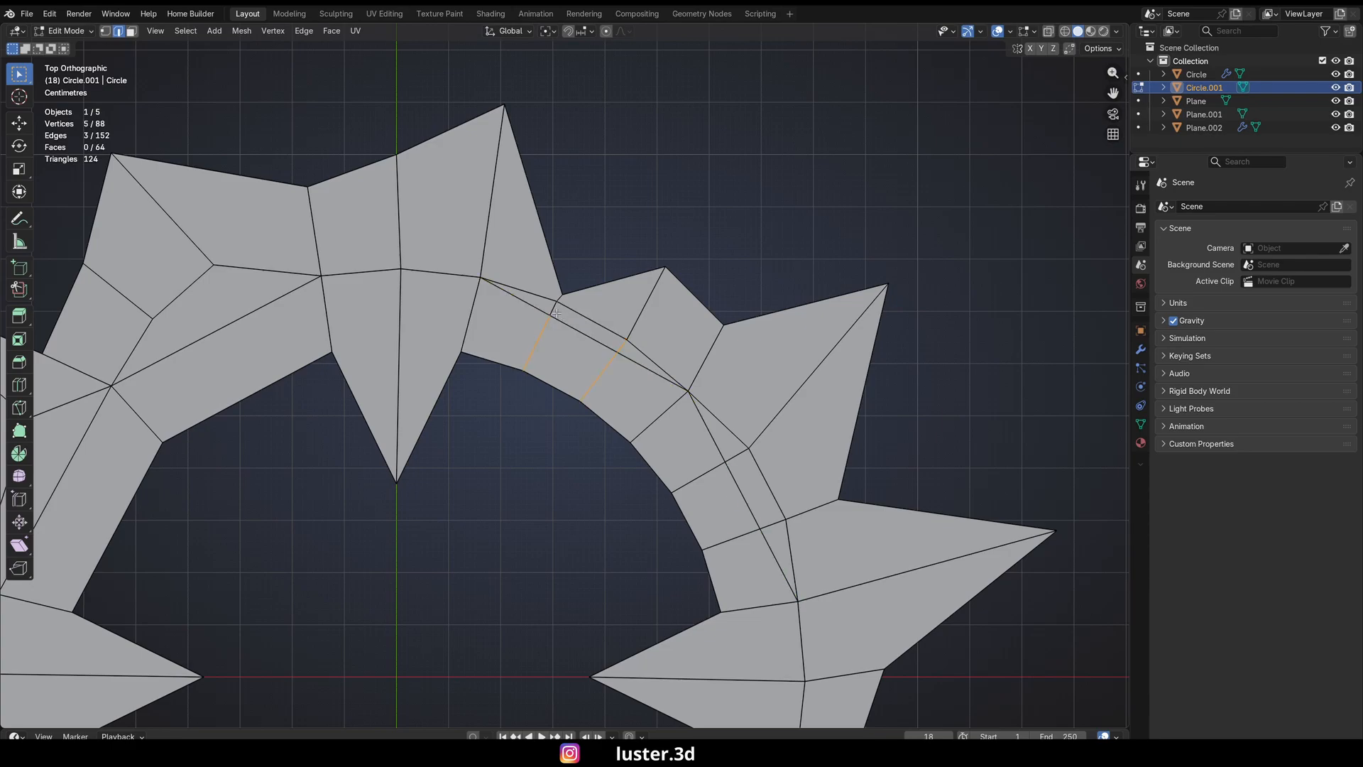
- Dissolve the radial edges crossing the upper-right shortcut, from the ring's inner border out to the middle loop
left_click(704, 503, "shift")
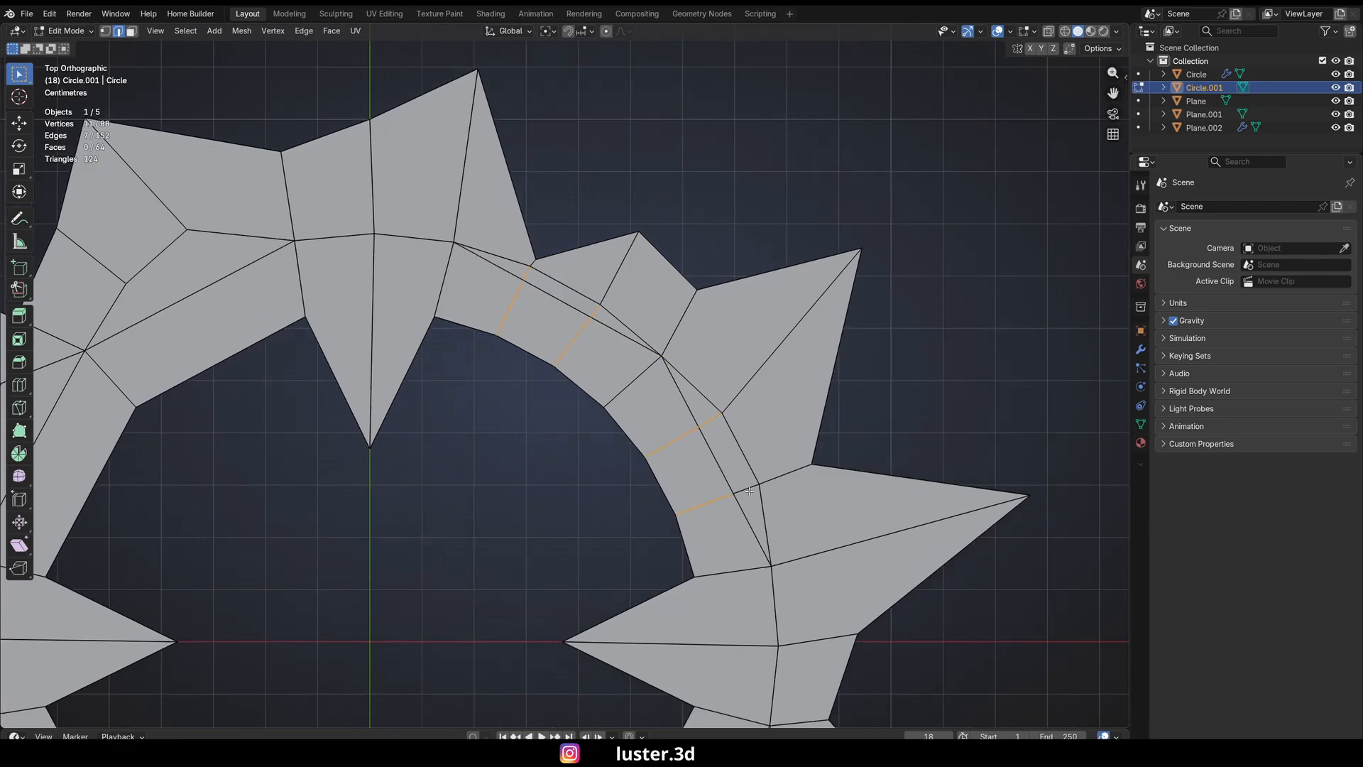
left_click(749, 491, "shift")
key("ctrl+x")
scroll(640, 395, "down", 6)
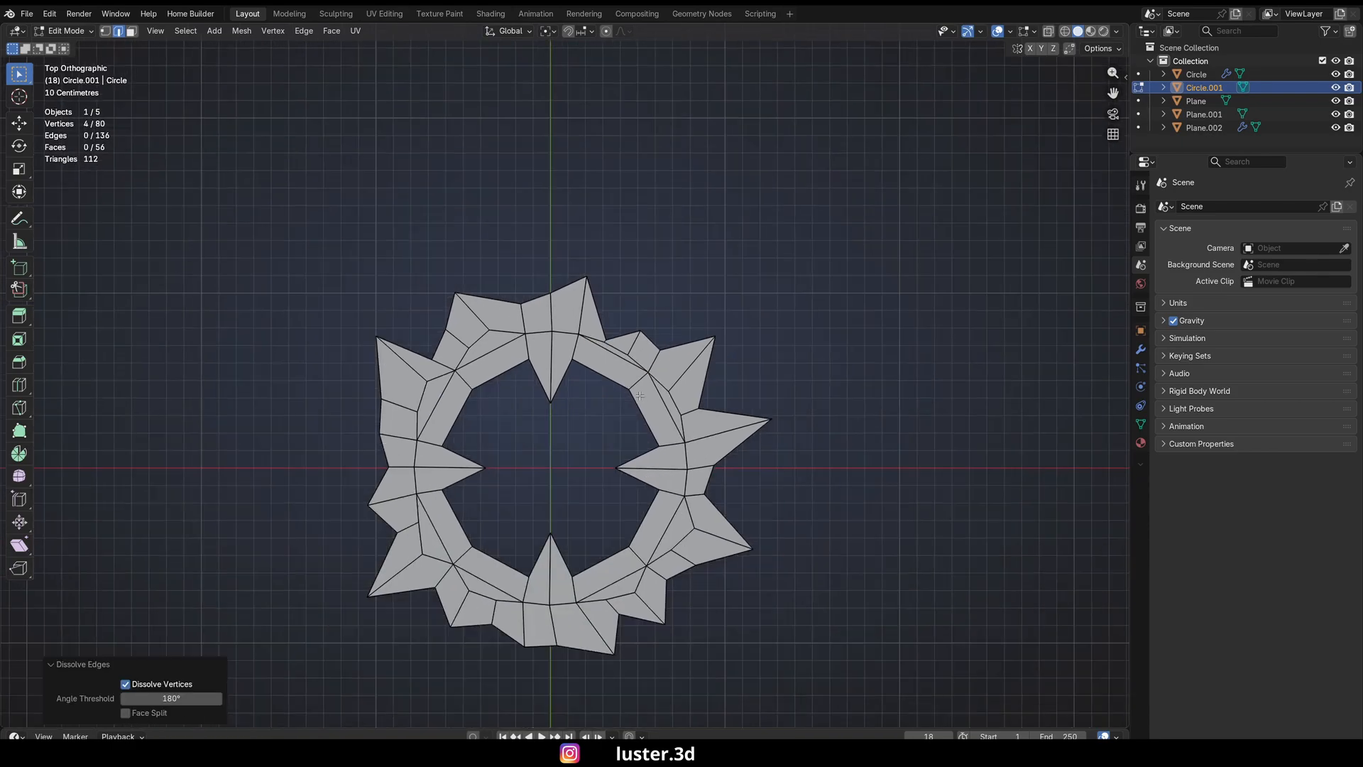
- Try a level 2 Subdivision Surface on the reduced spiked ring and undo it
scroll(607, 392, "up", 1)
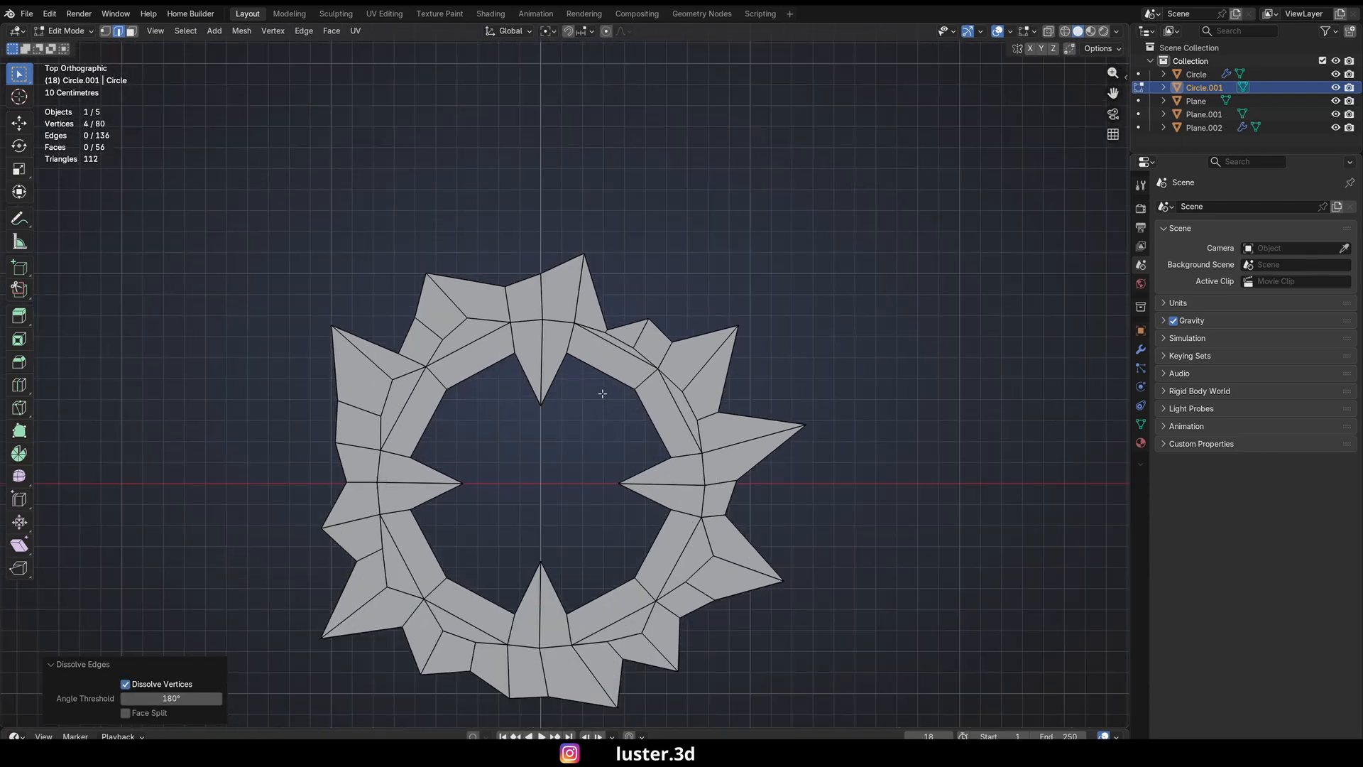
middle_click_drag(620, 402, 660, 387, "shift")
key("Tab")
key("ctrl+2")
key("ctrl+z")
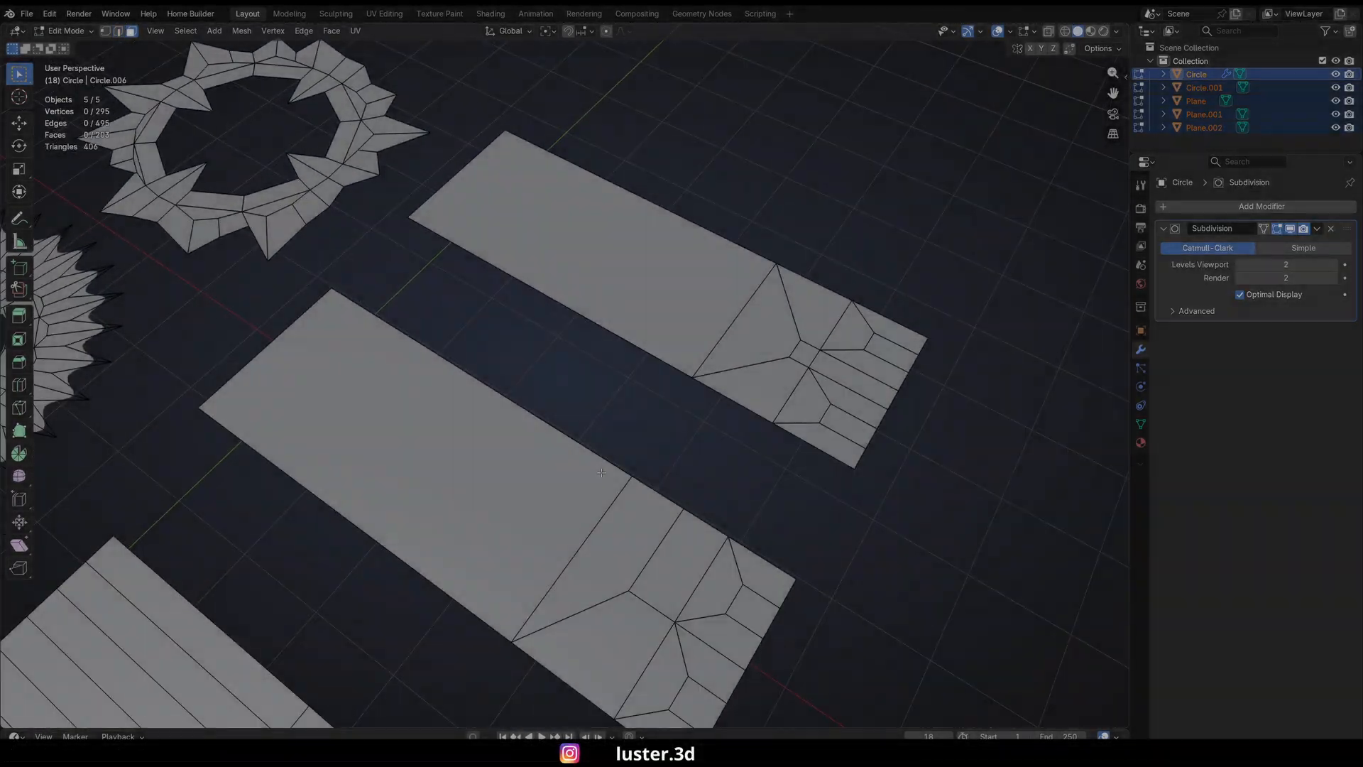
middle_click_drag(587, 506, 630, 423, "shift")
scroll(617, 426, "down", 2)
middle_click_drag(562, 576, 705, 475, "shift")
scroll(733, 534, "down", 1)
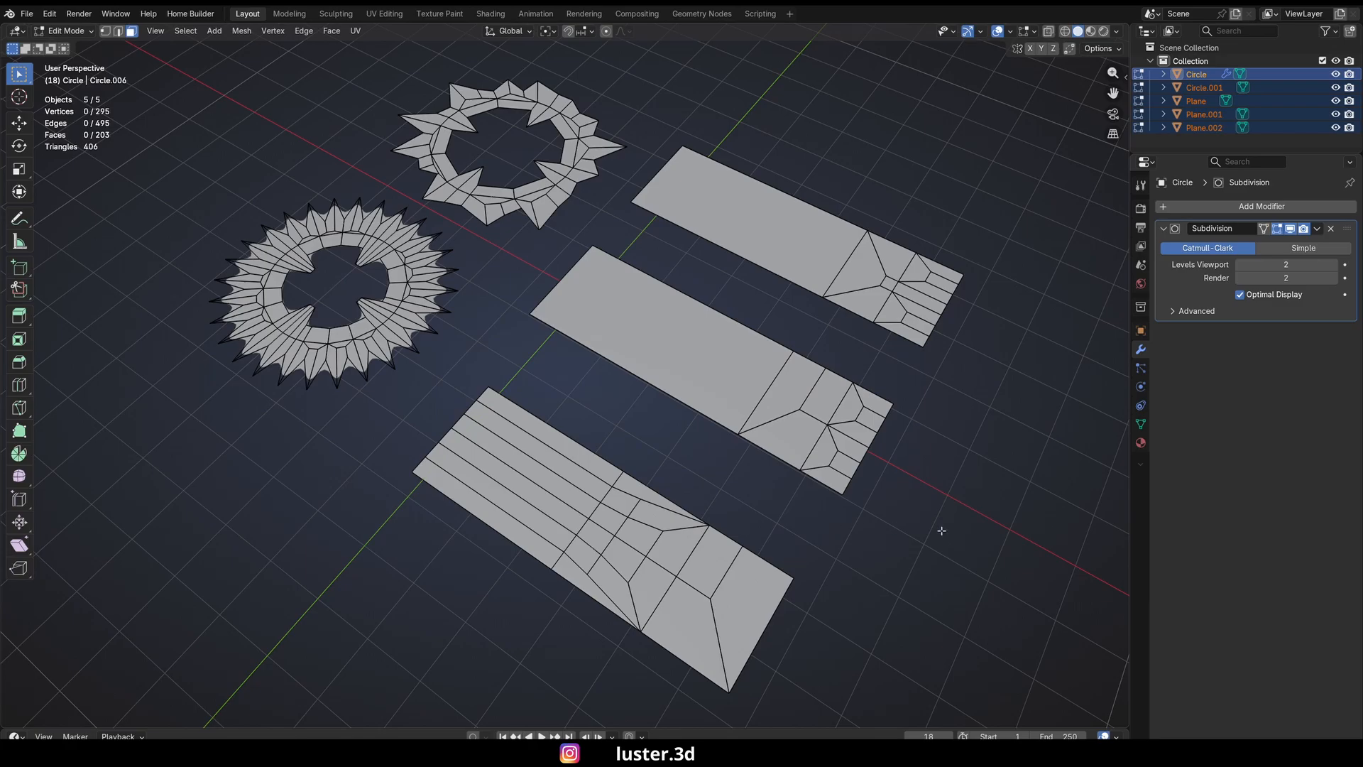
scroll(977, 535, "up", 3)
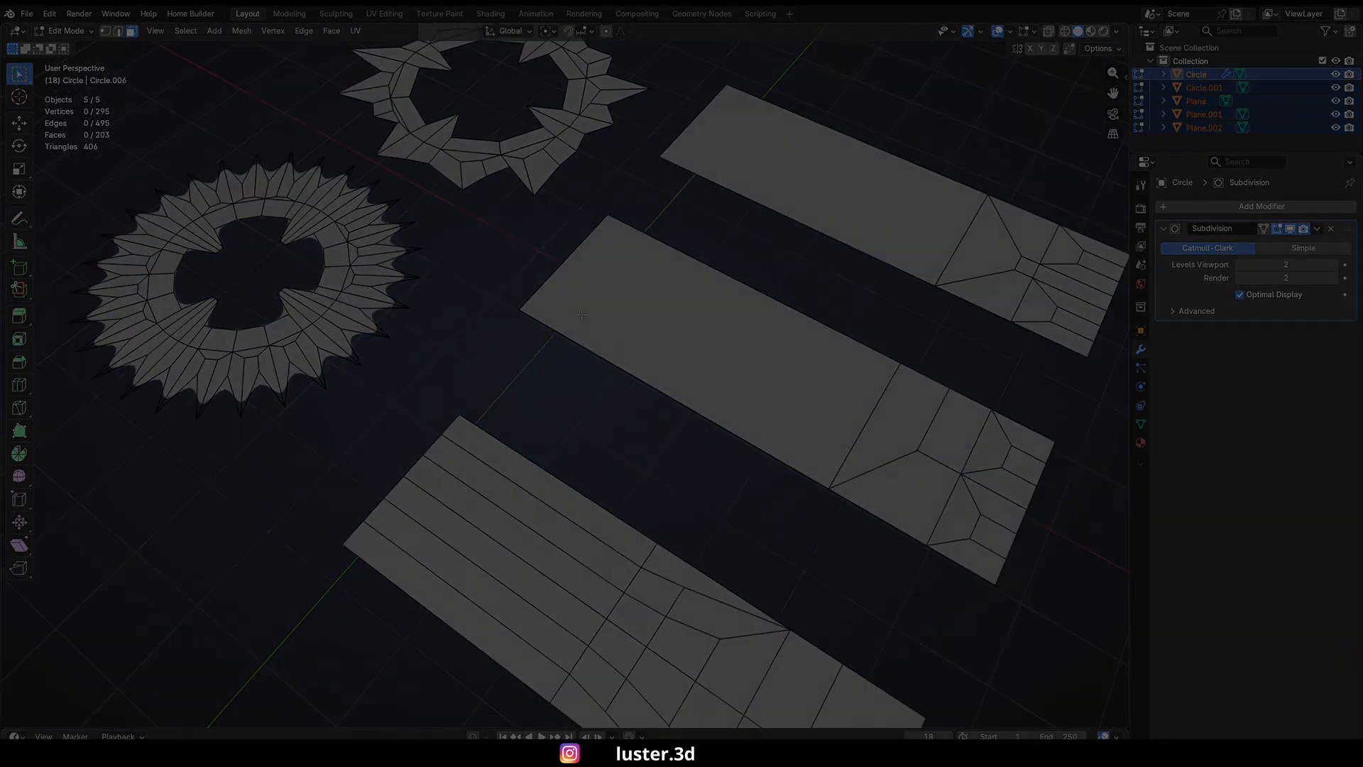